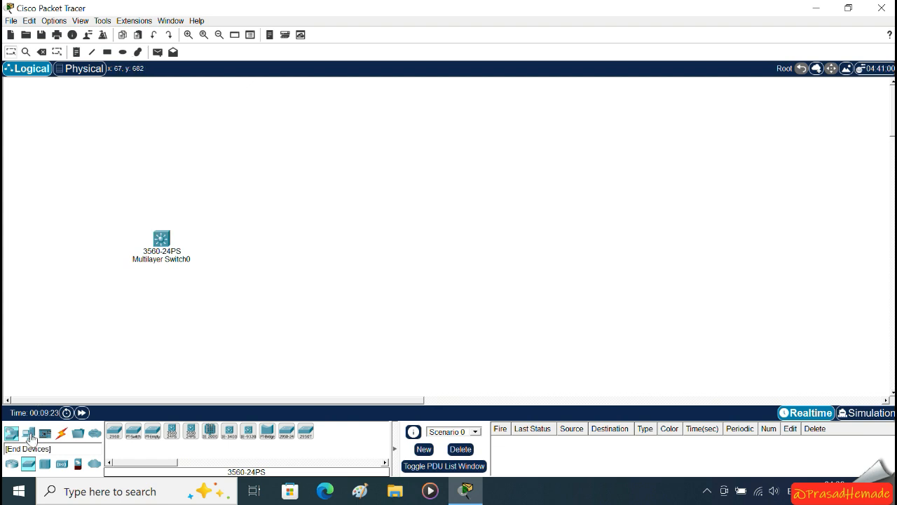
# - Place a server above the multilayer switch and a PC well to the right of the switch
pyautogui.click(152, 430)
pyautogui.click(164, 128)
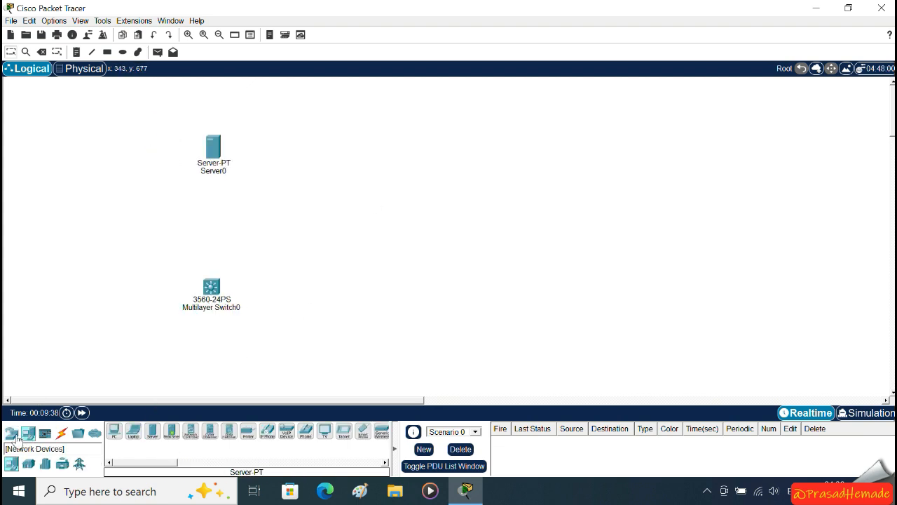
pyautogui.click(114, 430)
pyautogui.click(565, 298)
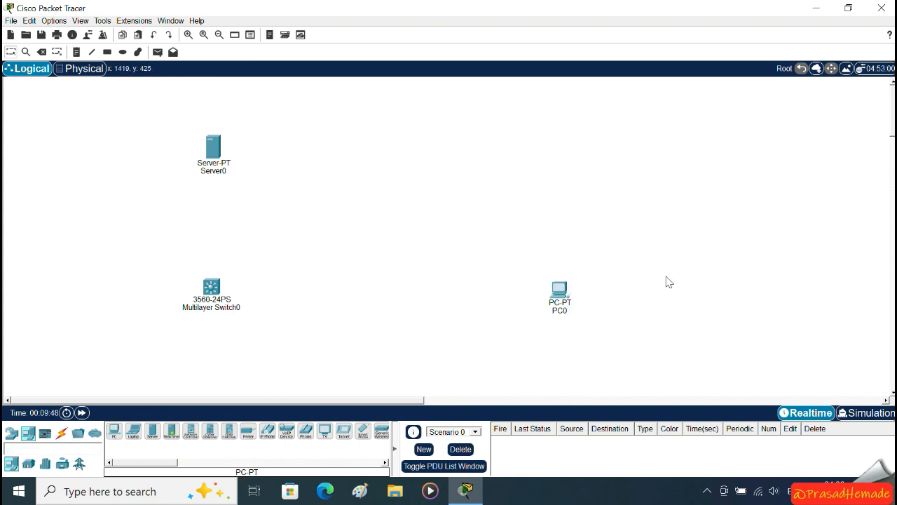
# - Connect FastEthernet0/1 of the multilayer switch to Server0's FastEthernet0 with a copper straight-through cable
pyautogui.click(62, 433)
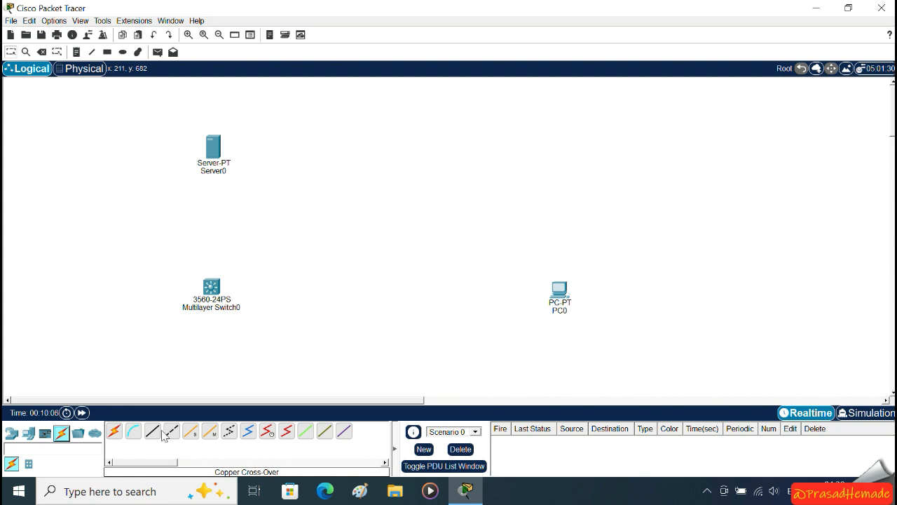
pyautogui.click(152, 432)
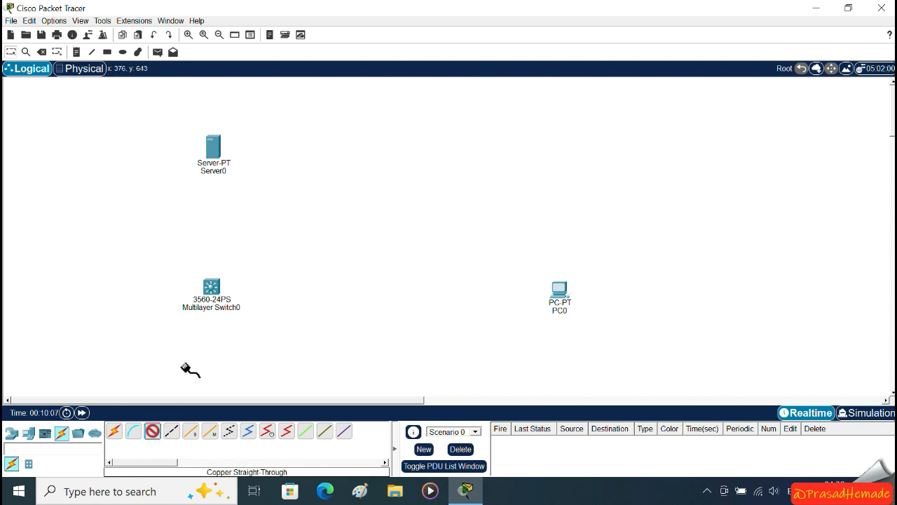
pyautogui.click(211, 291)
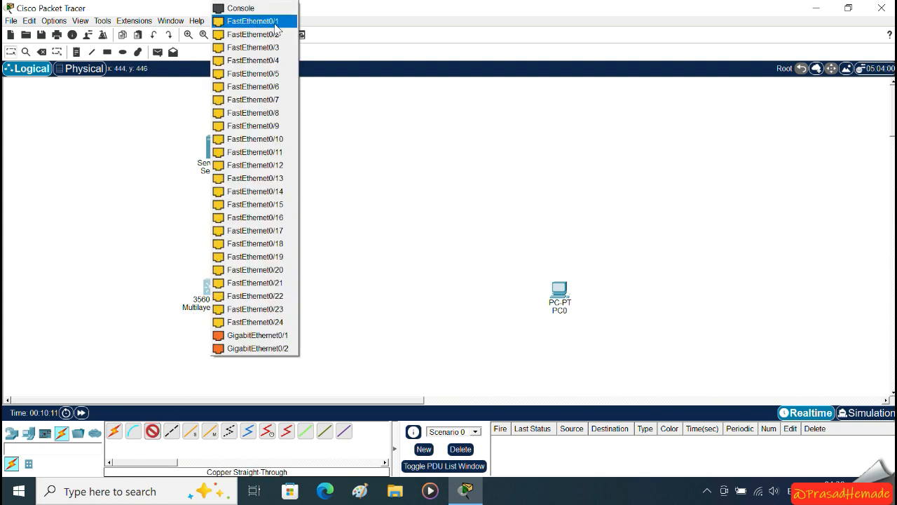
pyautogui.click(266, 21)
pyautogui.click(215, 158)
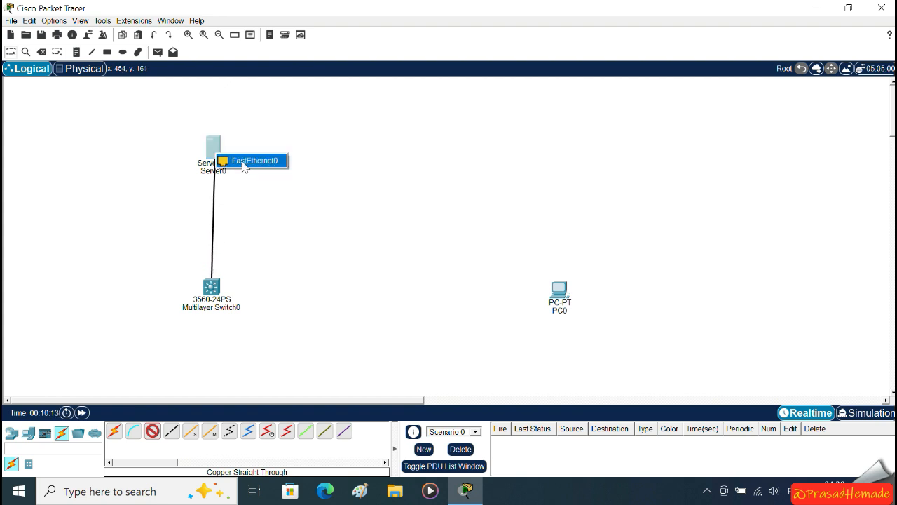
pyautogui.click(244, 161)
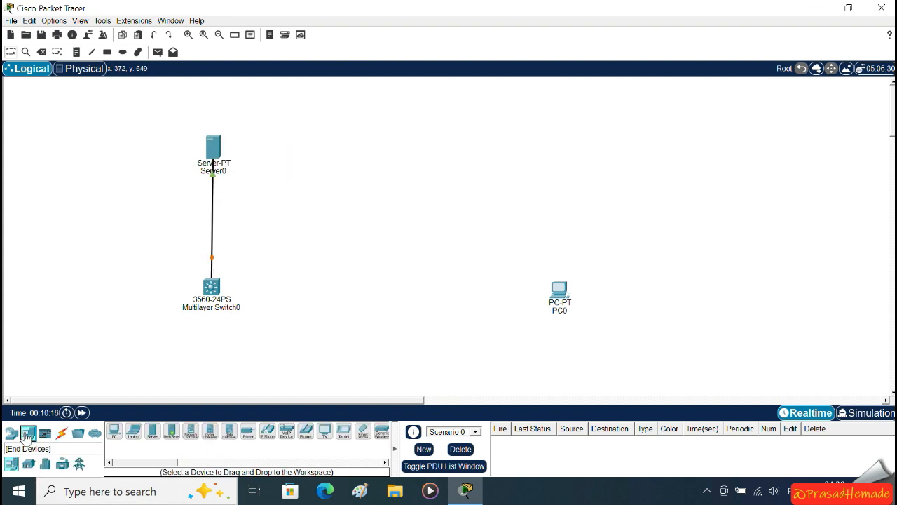
# - Place a 2960 switch between the multilayer switch and PC0
pyautogui.click(11, 434)
pyautogui.click(28, 464)
pyautogui.click(116, 438)
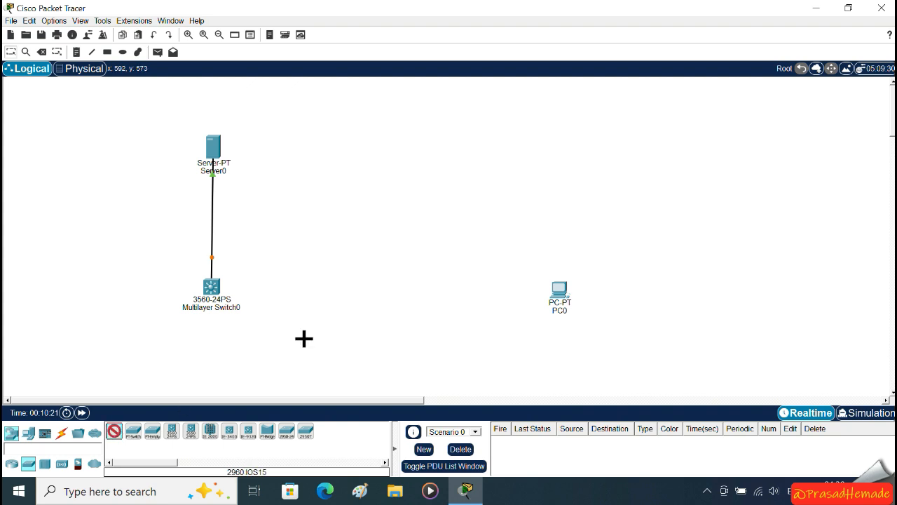
pyautogui.click(375, 298)
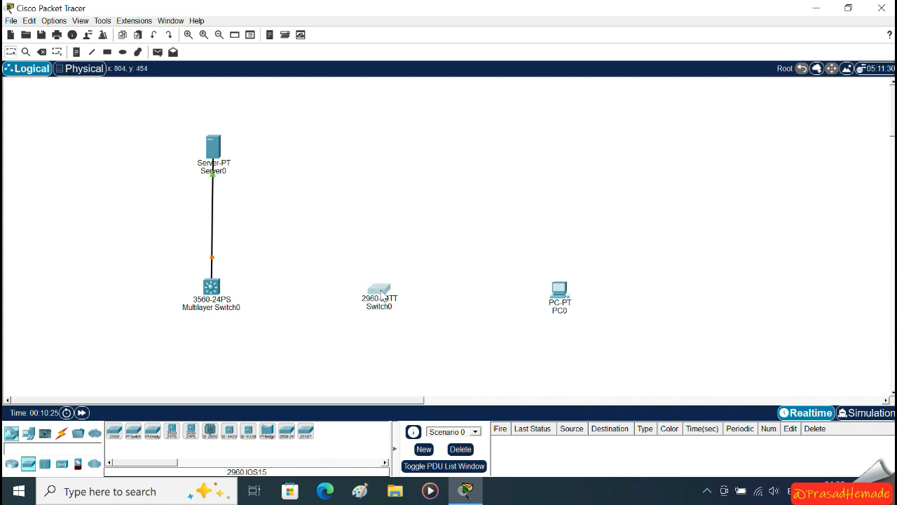
# - Connect GigabitEthernet0/1 of the multilayer switch to GigabitEthernet0/1 of Switch0 with a copper straight-through cable
pyautogui.click(62, 433)
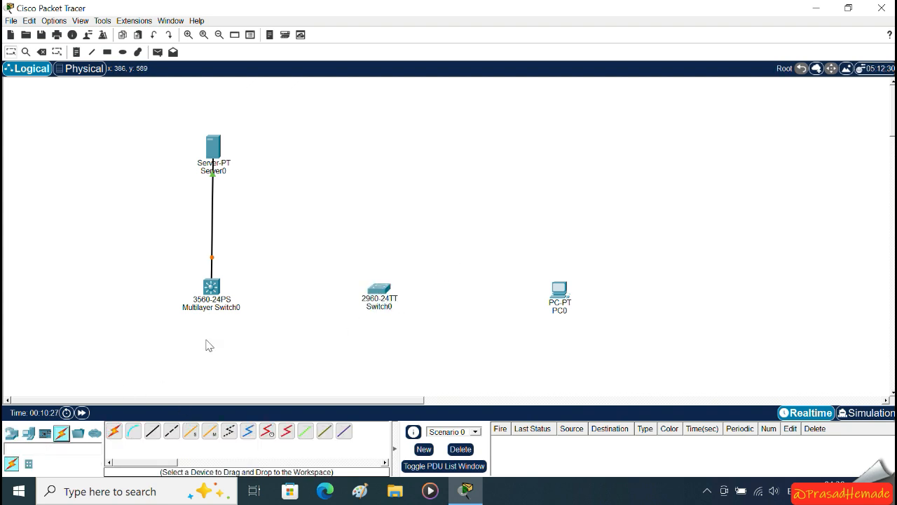
pyautogui.click(152, 430)
pyautogui.click(219, 293)
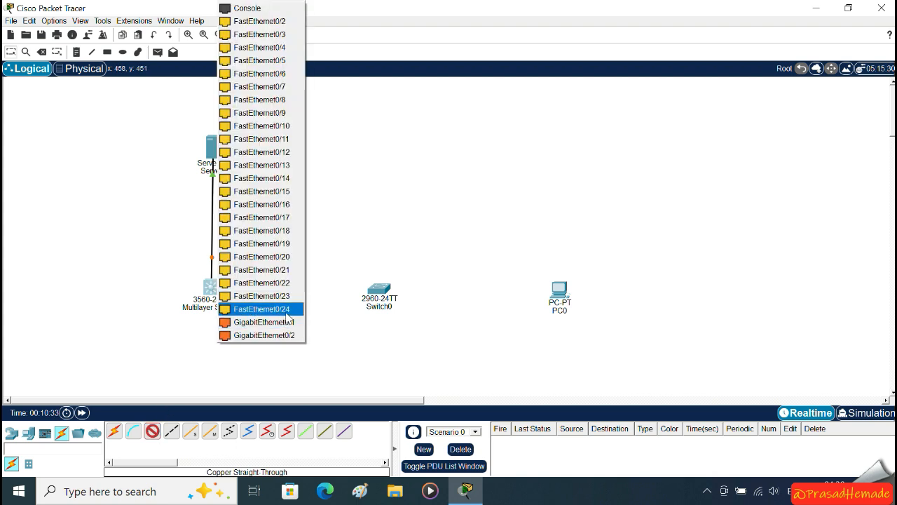
pyautogui.click(228, 320)
pyautogui.click(382, 296)
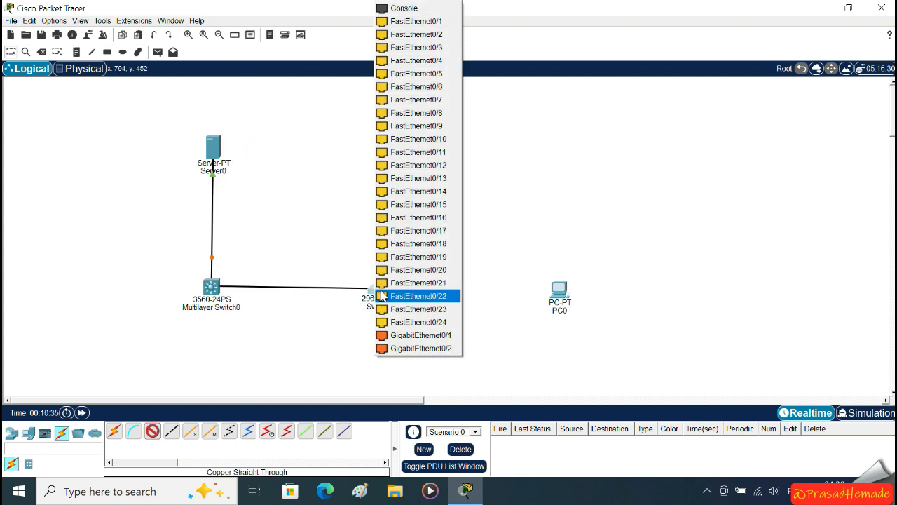
pyautogui.click(454, 335)
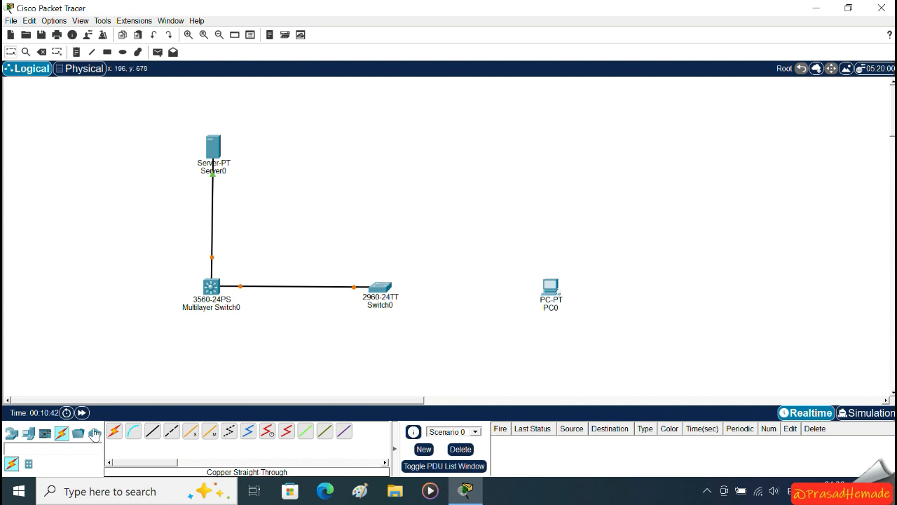
# - Add two more PCs, one above PC0 and one above Switch0
pyautogui.click(29, 433)
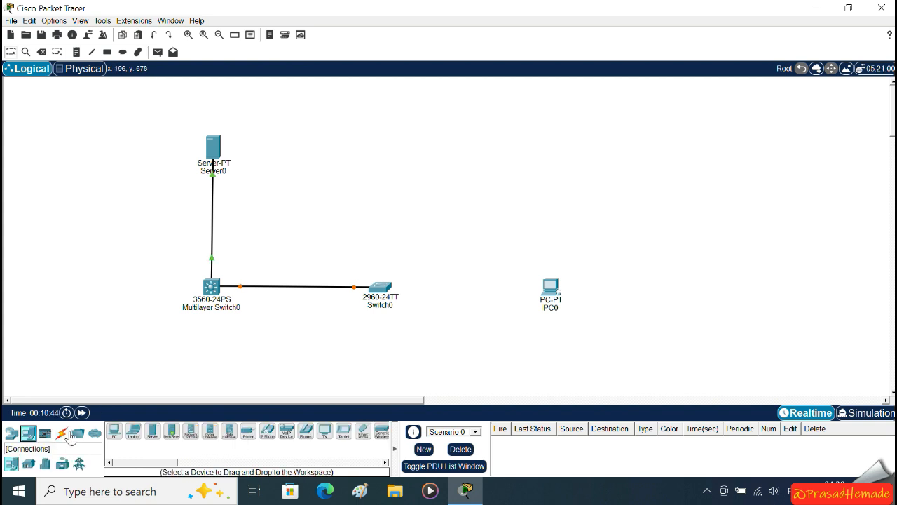
pyautogui.click(114, 431)
pyautogui.click(554, 208)
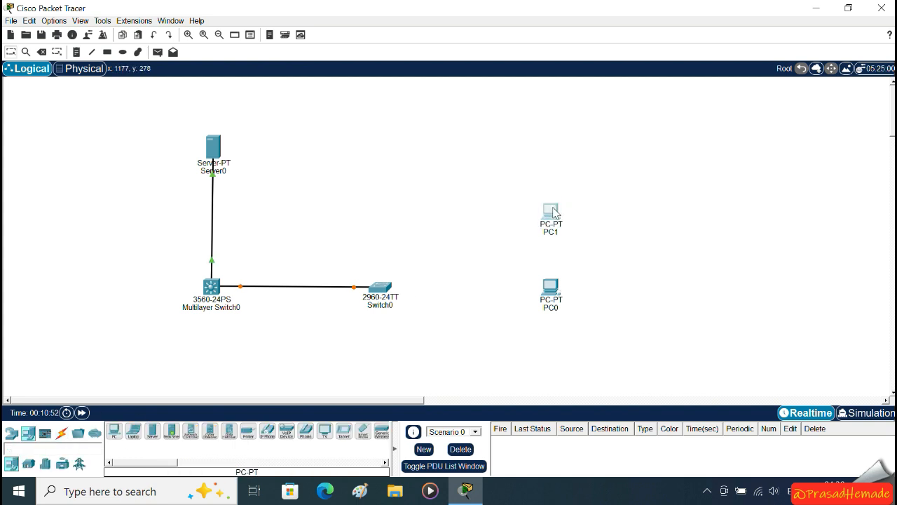
pyautogui.click(114, 431)
pyautogui.click(380, 188)
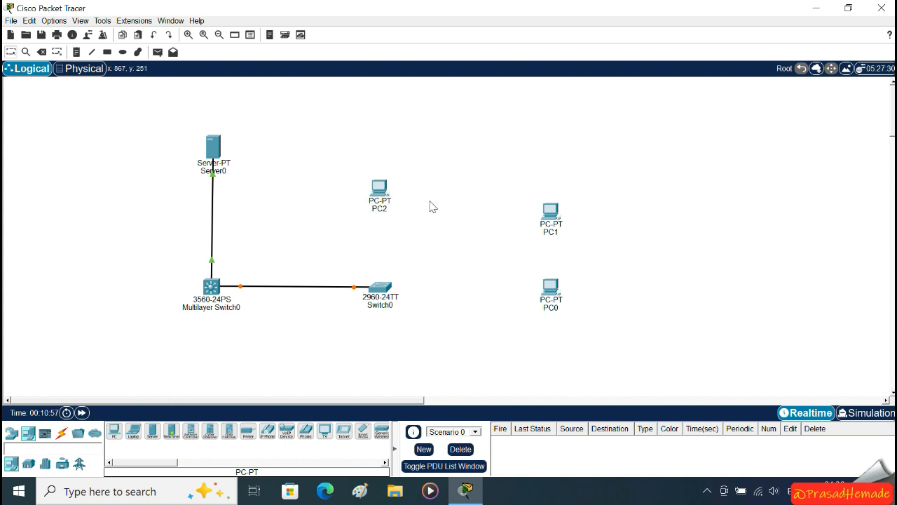
# - Move PC0 and PC1 closer to Switch0, with PC1 roughly level with PC2
pyautogui.moveTo(551, 211); pyautogui.dragTo(508, 207)
pyautogui.moveTo(550, 286); pyautogui.dragTo(509, 288)
pyautogui.moveTo(508, 207); pyautogui.dragTo(506, 189)
# - Connect Switch0's FastEthernet0/1 to PC0's FastEthernet0 with a copper straight-through cable
pyautogui.click(62, 432)
pyautogui.click(154, 433)
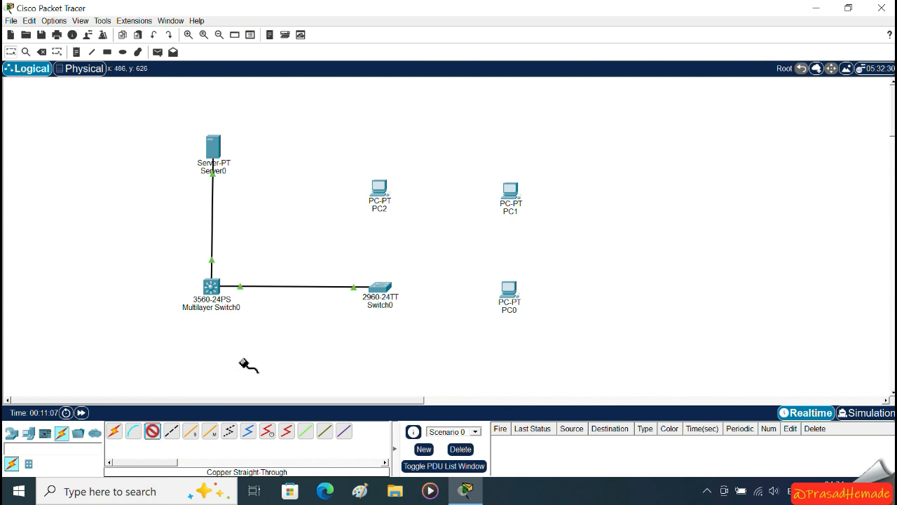
pyautogui.click(380, 290)
pyautogui.click(462, 22)
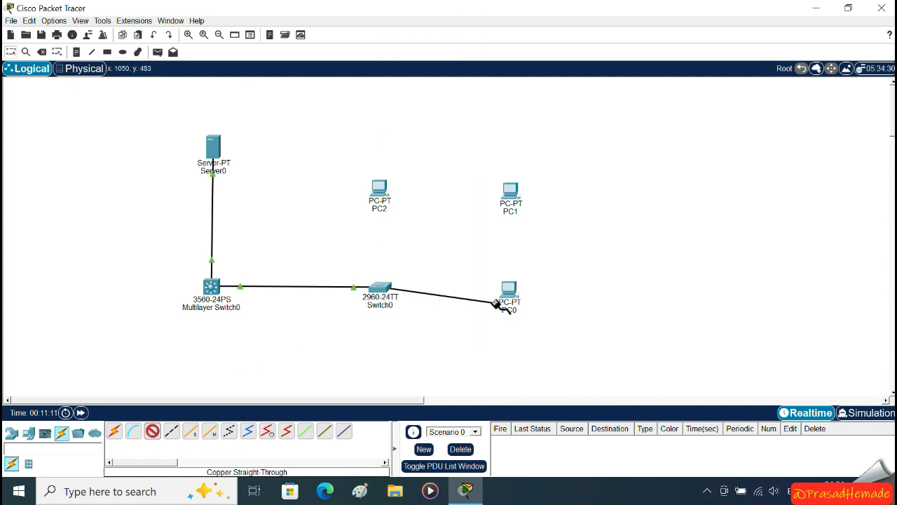
pyautogui.click(511, 291)
pyautogui.click(551, 336)
# - Connect Switch0's FastEthernet0/2 to PC1's FastEthernet0 with a copper straight-through cable
pyautogui.click(153, 430)
pyautogui.click(380, 291)
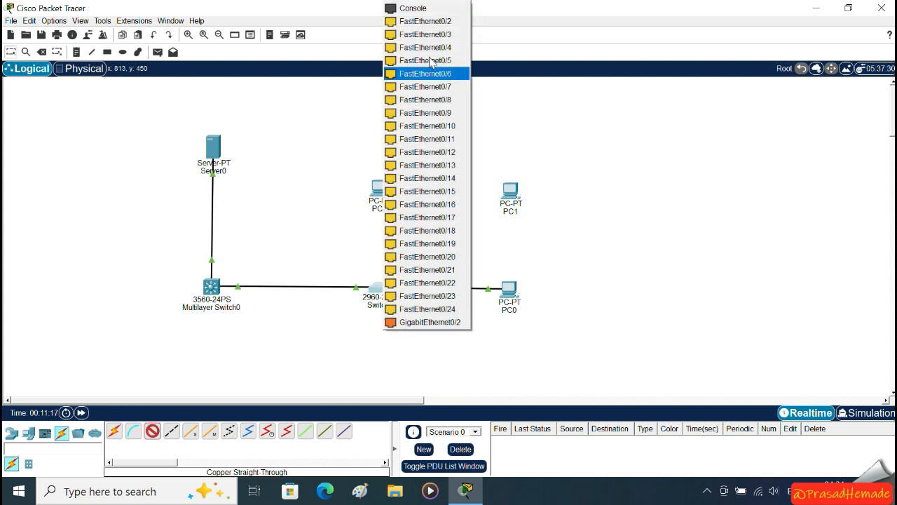
pyautogui.click(441, 21)
pyautogui.click(512, 197)
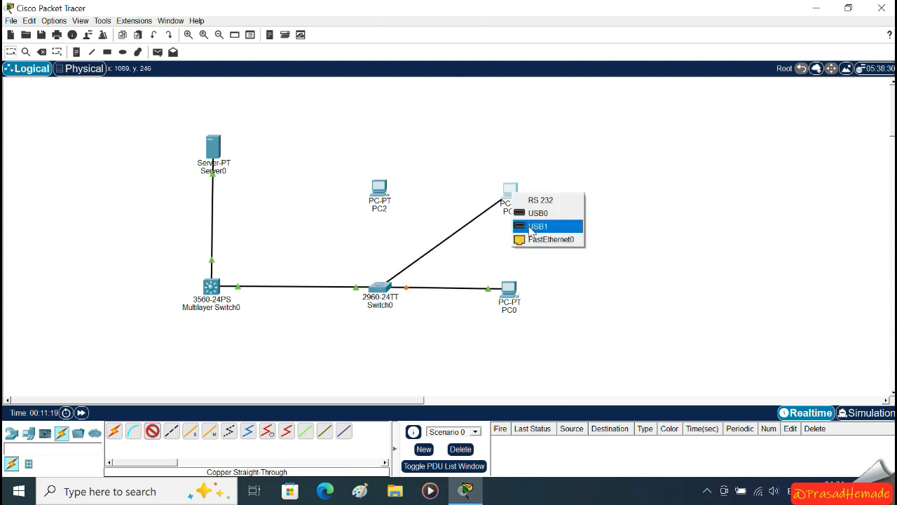
pyautogui.click(542, 237)
# - Connect Switch0 to PC2 with a copper straight-through cable and shift Server0 slightly down
pyautogui.click(153, 431)
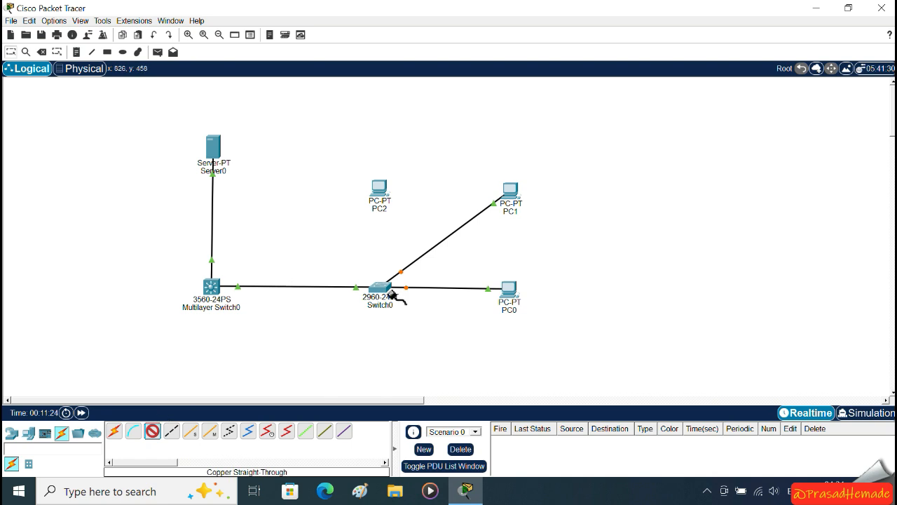
pyautogui.click(390, 290)
pyautogui.click(447, 26)
pyautogui.click(392, 193)
pyautogui.click(420, 234)
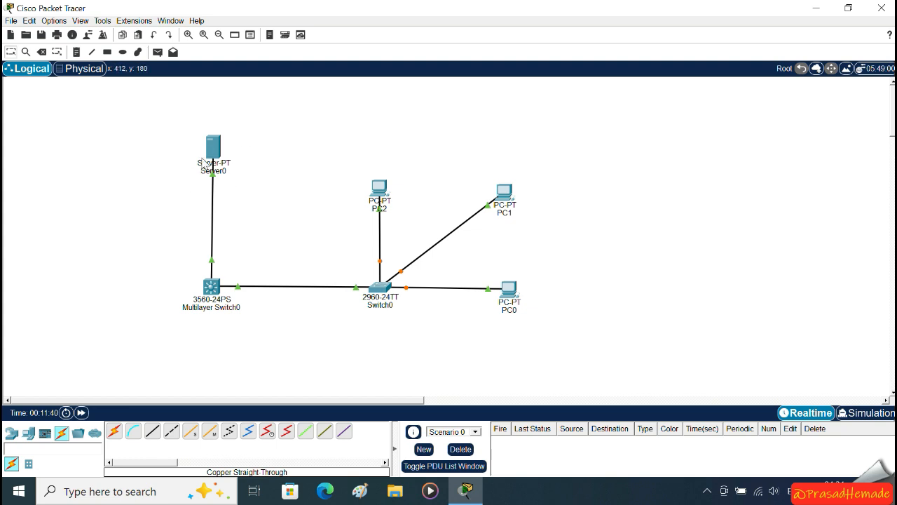
pyautogui.moveTo(214, 152)
pyautogui.mouseDown()
pyautogui.moveTo(214, 186)
pyautogui.moveTo(213, 160)
pyautogui.mouseUp()
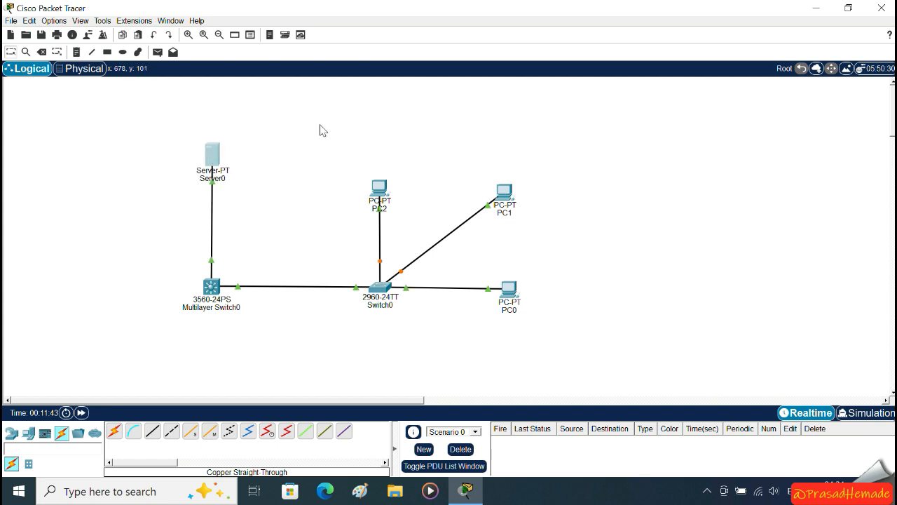
# - Start a note to the left of Server0 with the first line "VLAN 10 - Server"
pyautogui.click(76, 53)
pyautogui.click(51, 148)
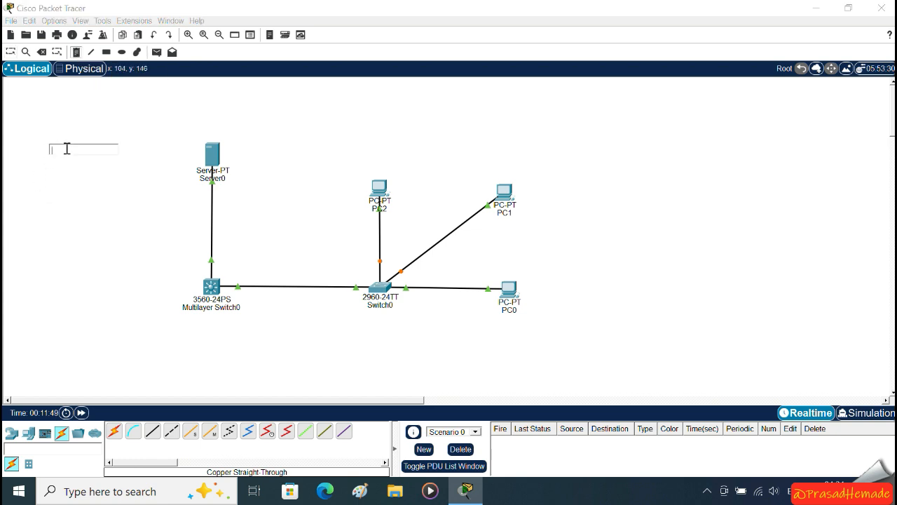
pyautogui.write('VLAN server -')
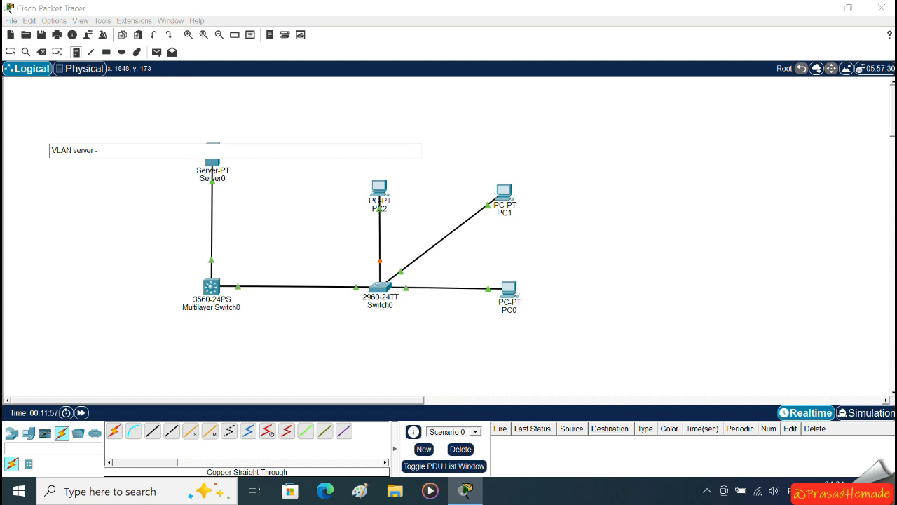
pyautogui.write('10')
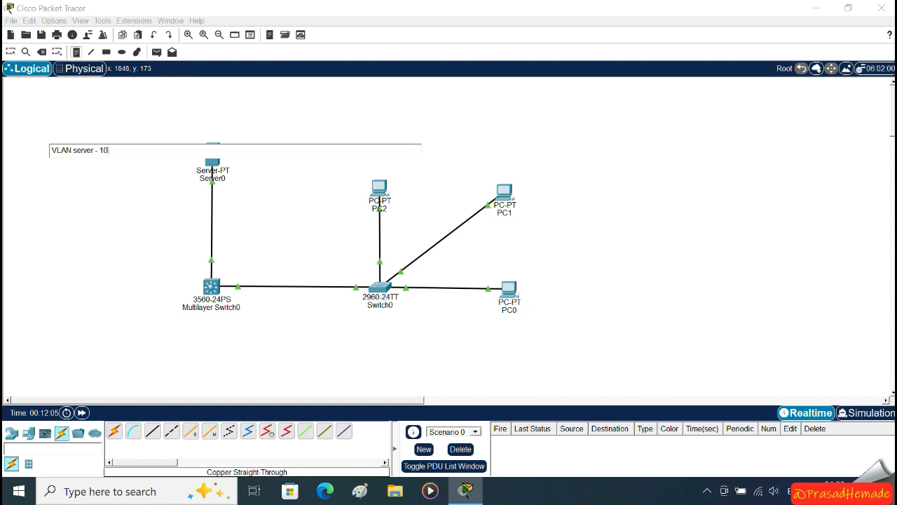
pyautogui.press('BackSpace')
pyautogui.press('BackSpace')
pyautogui.press('BackSpace')
pyautogui.press('BackSpace')
pyautogui.press('BackSpace')
pyautogui.press('BackSpace')
pyautogui.press('BackSpace')
pyautogui.press('BackSpace')
pyautogui.press('BackSpace')
pyautogui.press('BackSpace')
pyautogui.press('BackSpace')
pyautogui.write('10 - Server')
pyautogui.press('Return')
# - Complete the VLAN note with the lines "VLAN 20 - Account" and "VLAN 30 - HR"
pyautogui.write('VLAN 20')
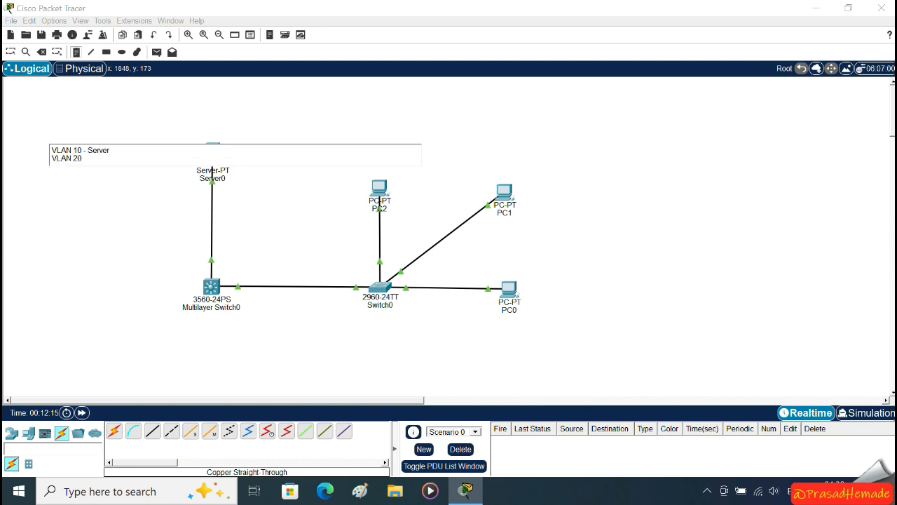
pyautogui.write('t')
pyautogui.press('Return')
pyautogui.write('VLA')
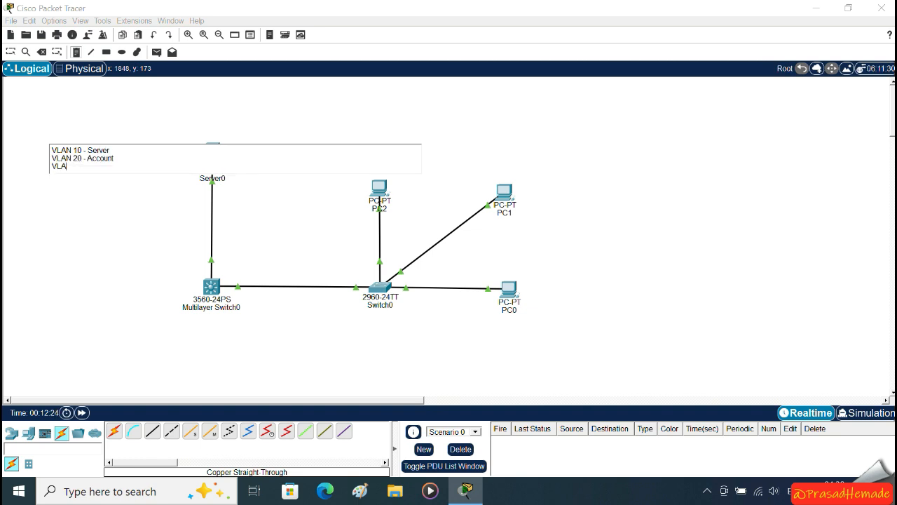
pyautogui.write('N 30 - HR')
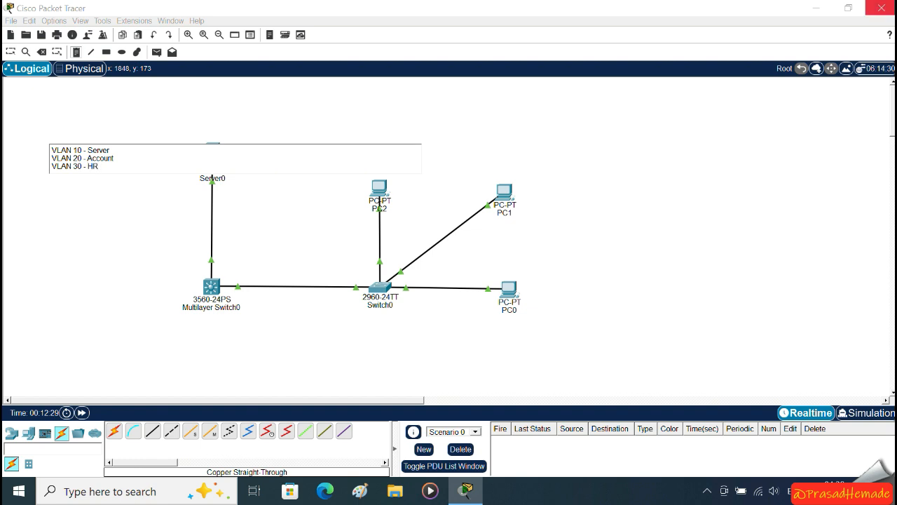
pyautogui.click(85, 239)
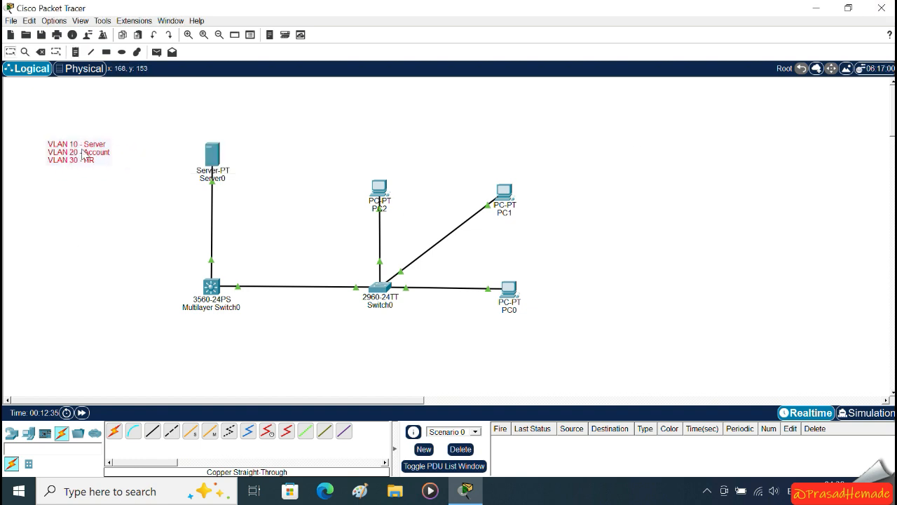
# - Add a note reading "192.168.1.2" beside Server0
pyautogui.click(76, 52)
pyautogui.click(245, 153)
pyautogui.write('192.168.1.2')
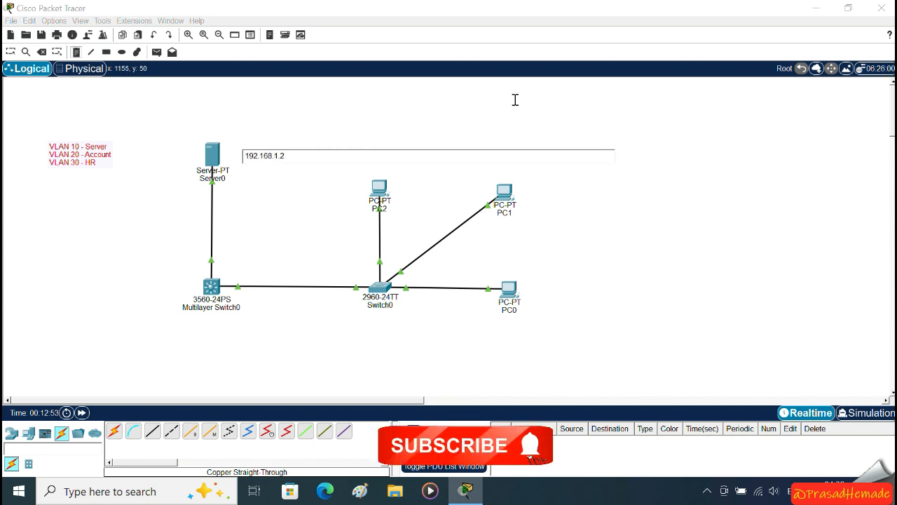
pyautogui.click(148, 316)
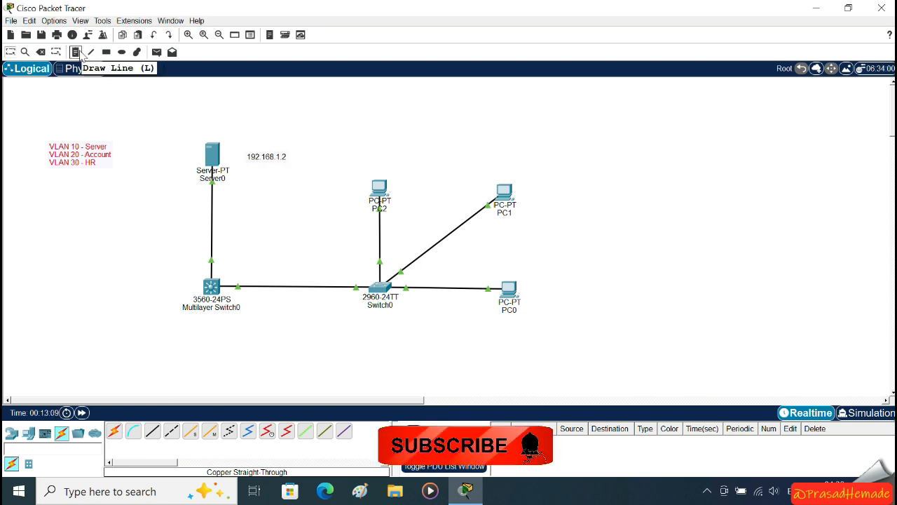
# - Label PC0 with a note reading "VLAN 20" beside it
pyautogui.click(542, 287)
pyautogui.write('VLAN 20')
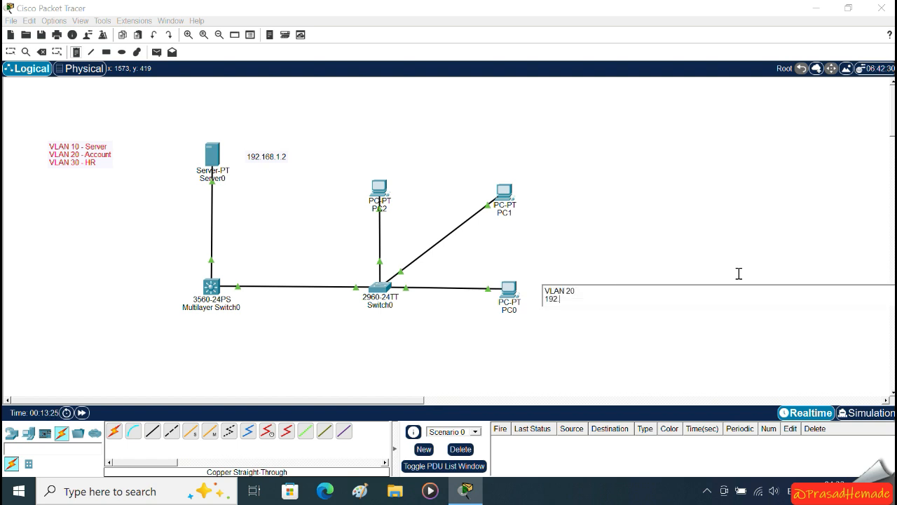
pyautogui.write(' 192.168.20.')
pyautogui.click(655, 268)
# - Add the notes "VLAN 30" beside PC1 and "VLAN 40" beside PC2
pyautogui.click(526, 194)
pyautogui.write('VL')
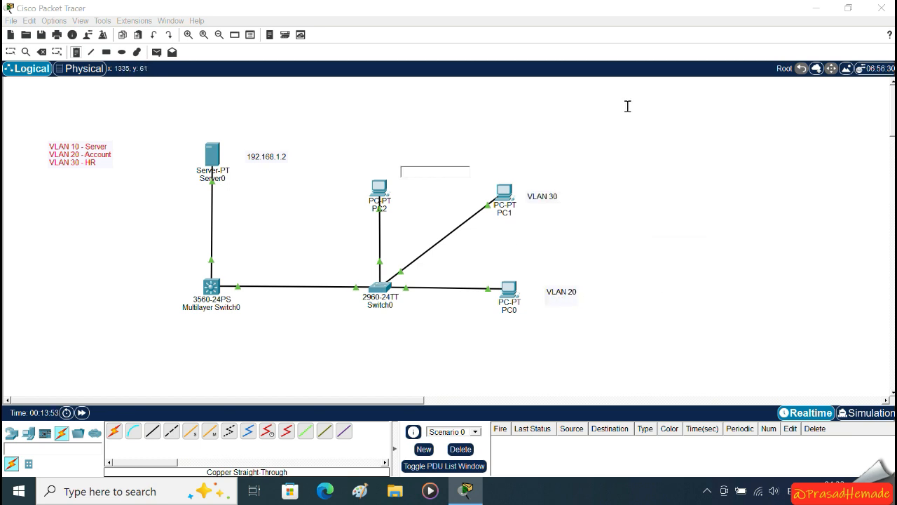
pyautogui.write('VLAN 40')
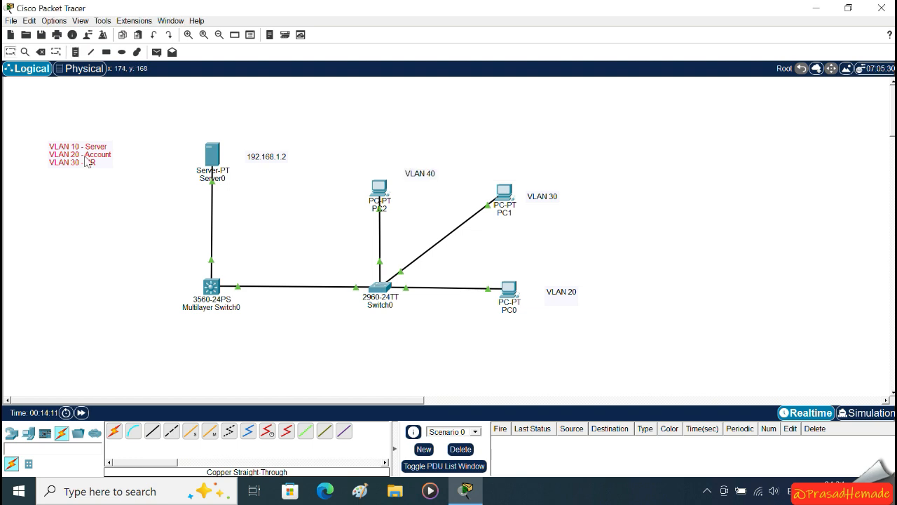
# - Add the line "VLAN 40 - IT" to the end of the VLAN list note
pyautogui.doubleClick(88, 162)
pyautogui.click(201, 161)
pyautogui.press('Return')
pyautogui.write('VLAN 40 -')
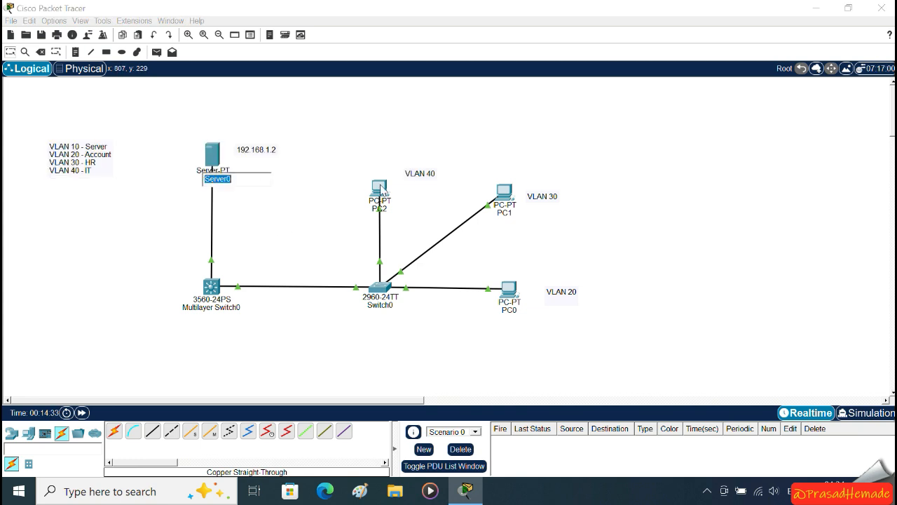
# - Rename Server0 as "DHCP Server"
pyautogui.write('DH')
pyautogui.write('ver')
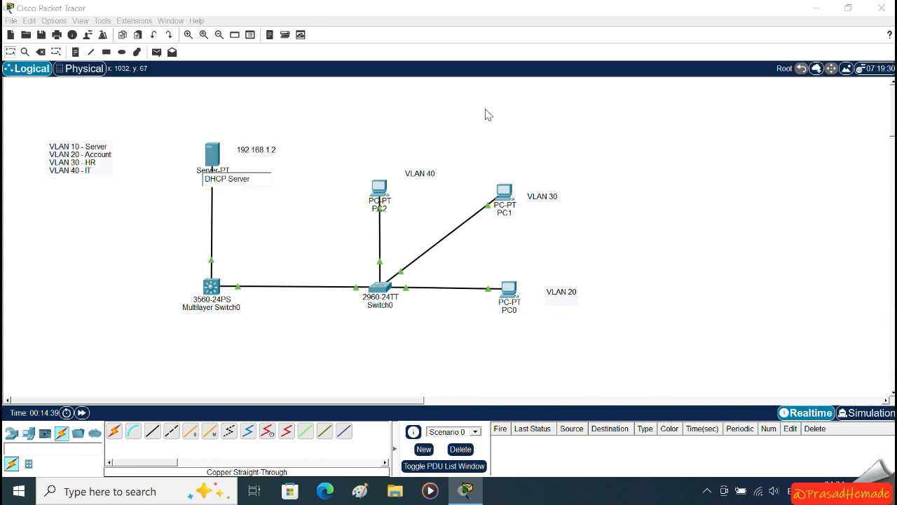
pyautogui.click(485, 115)
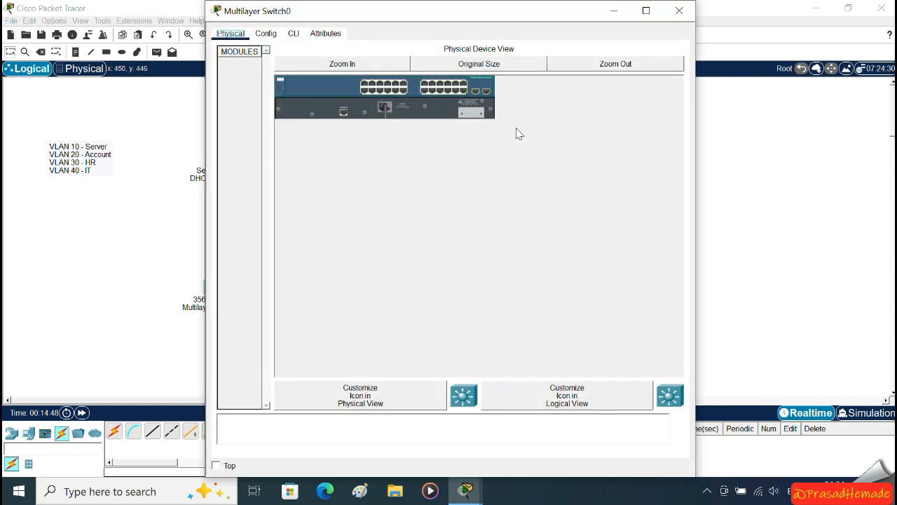
# - In Multilayer Switch0's command line, decline the initial configuration dialog and enter global configuration mode through privileged mode
pyautogui.click(293, 33)
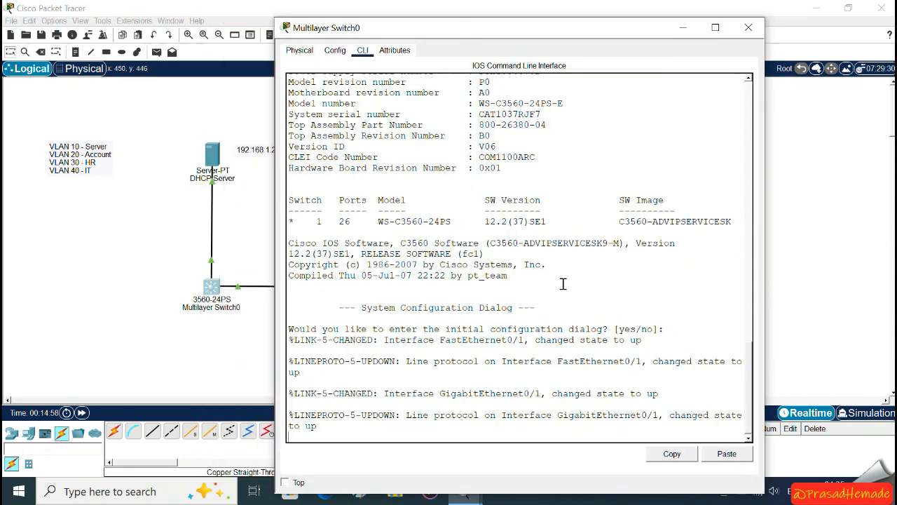
pyautogui.press('Return')
pyautogui.press('Return')
pyautogui.write('no')
pyautogui.press('Return')
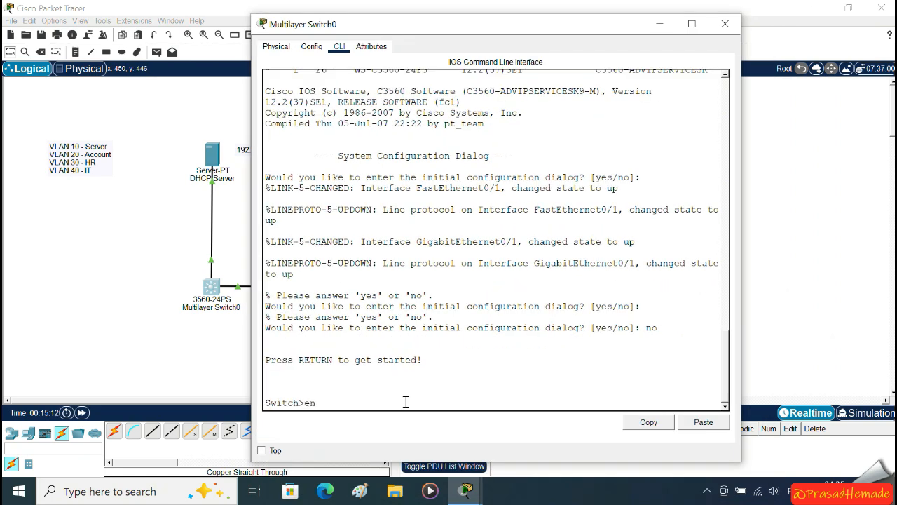
pyautogui.press('Return')
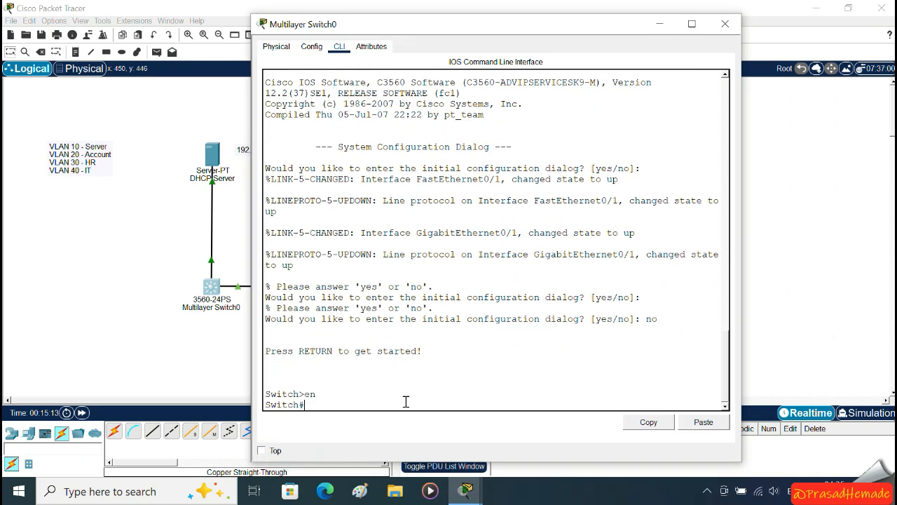
pyautogui.write('conf t')
pyautogui.press('Return')
# - Create VLAN 10 on the multilayer switch, name it "server" and return to global configuration mode
pyautogui.write('v')
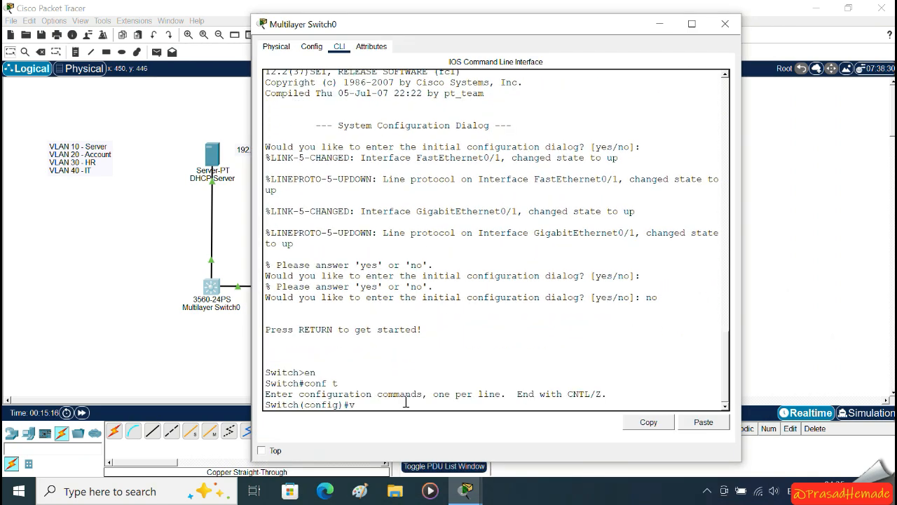
pyautogui.write('lan 10')
pyautogui.press('Return')
pyautogui.write('name server')
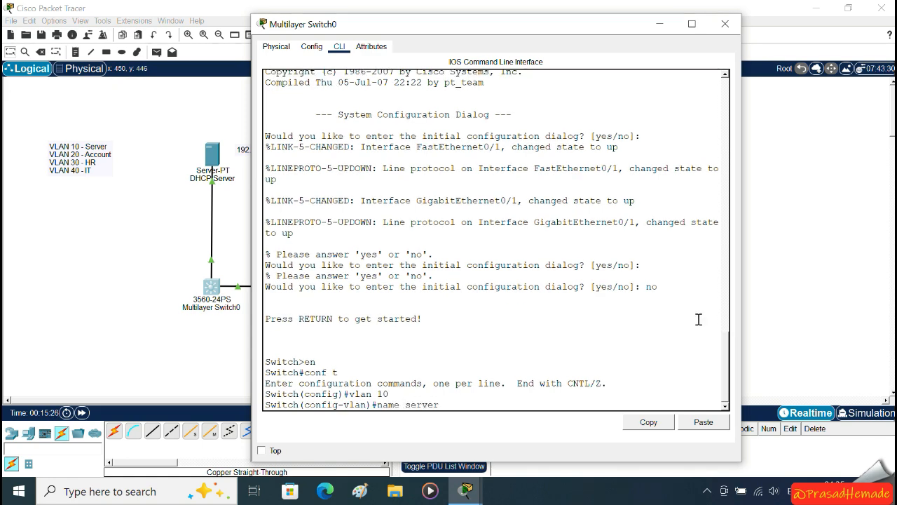
pyautogui.press('Return')
pyautogui.write('ex')
pyautogui.press('Return')
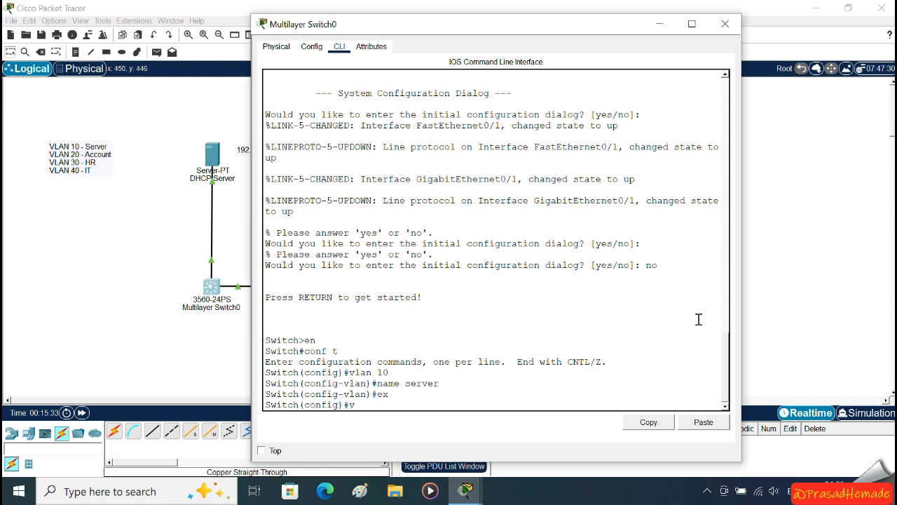
# - Create VLAN 20 on the multilayer switch, name it "account" and return to global configuration mode
pyautogui.write('vlan 20')
pyautogui.press('Return')
pyautogui.write('name a')
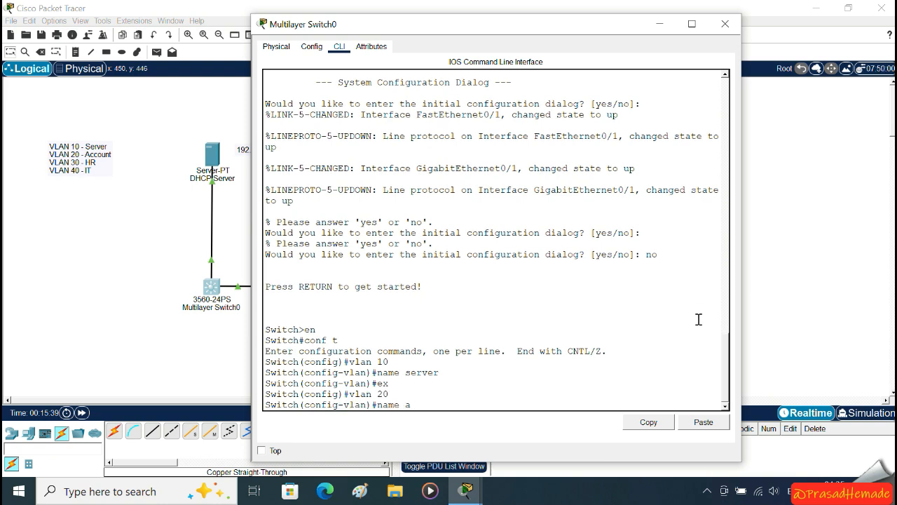
pyautogui.write('ccout')
pyautogui.press('Return')
pyautogui.write('ex')
pyautogui.press('Return')
# - Create VLAN 30 on the multilayer switch, name it "HR" and return to global configuration mode
pyautogui.write('vlan 30')
pyautogui.press('Return')
pyautogui.write('name HR')
pyautogui.press('Return')
pyautogui.write('ex')
pyautogui.press('Return')
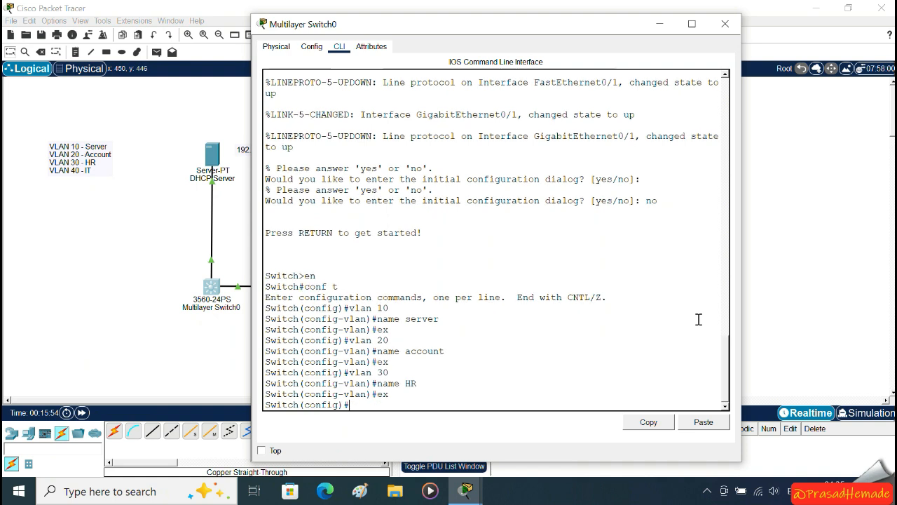
# - Create VLAN 40 on the multilayer switch, name it "IT" and return to global configuration mode
pyautogui.write('vlan 40')
pyautogui.press('Return')
pyautogui.write('name I')
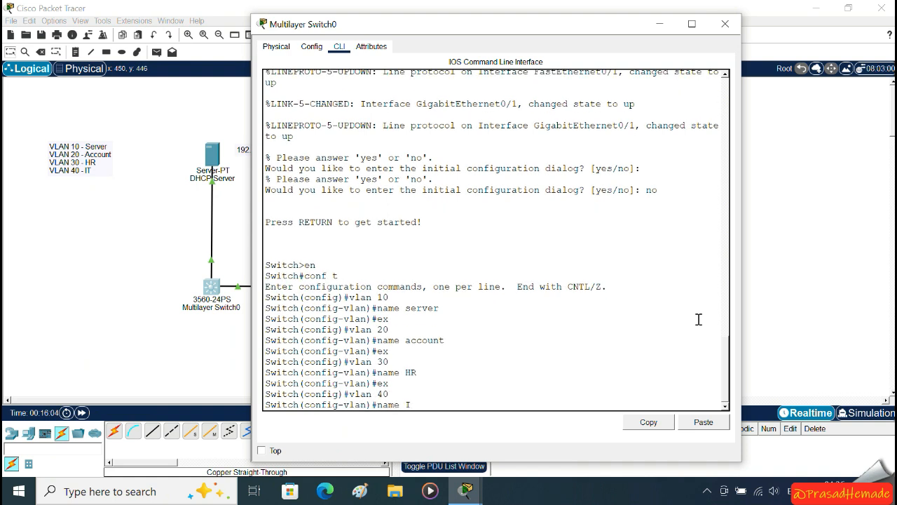
pyautogui.write('T')
pyautogui.press('Return')
pyautogui.write('ex')
pyautogui.press('Return')
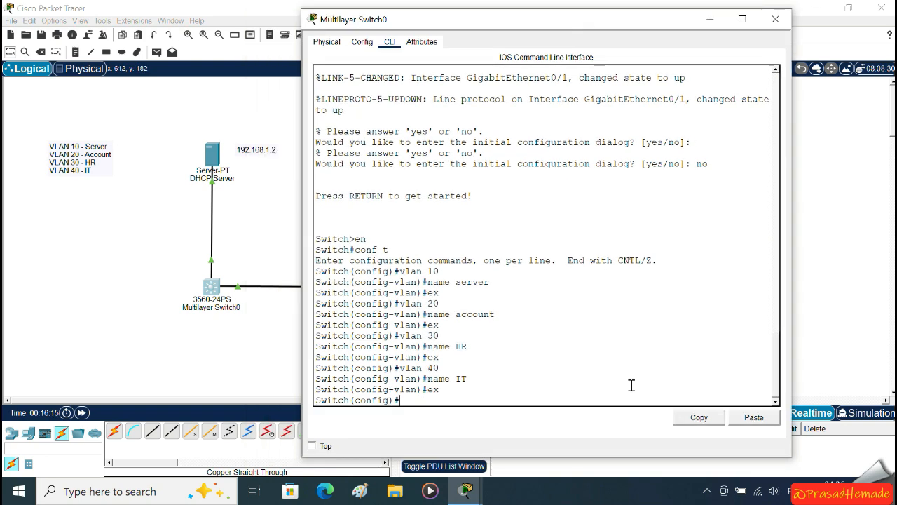
# - Assign IP address 192.168.1.1 with mask 255.255.255.0 to the VLAN 10 interface of the multilayer switch
pyautogui.press('Tab')
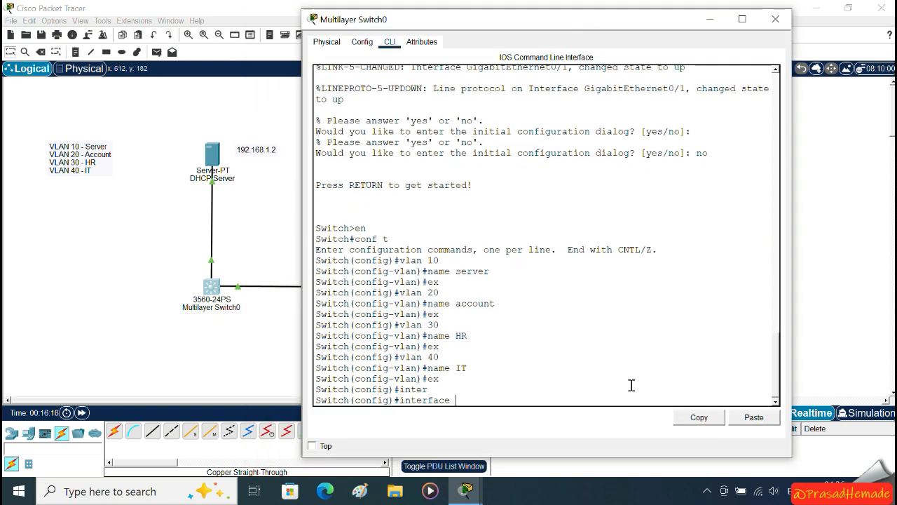
pyautogui.write('vlan 1')
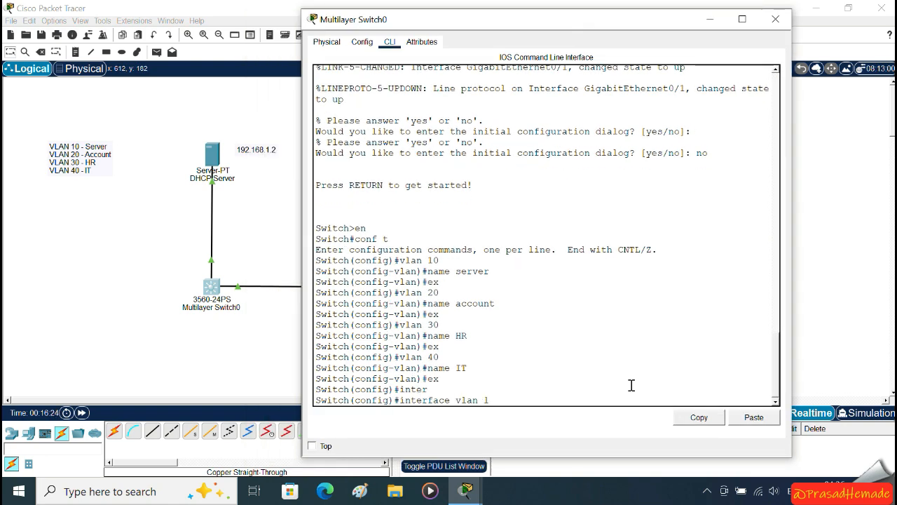
pyautogui.write('0')
pyautogui.press('Return')
pyautogui.press('Return')
pyautogui.moveTo(634, 379); pyautogui.dragTo(487, 373)
pyautogui.click(652, 353)
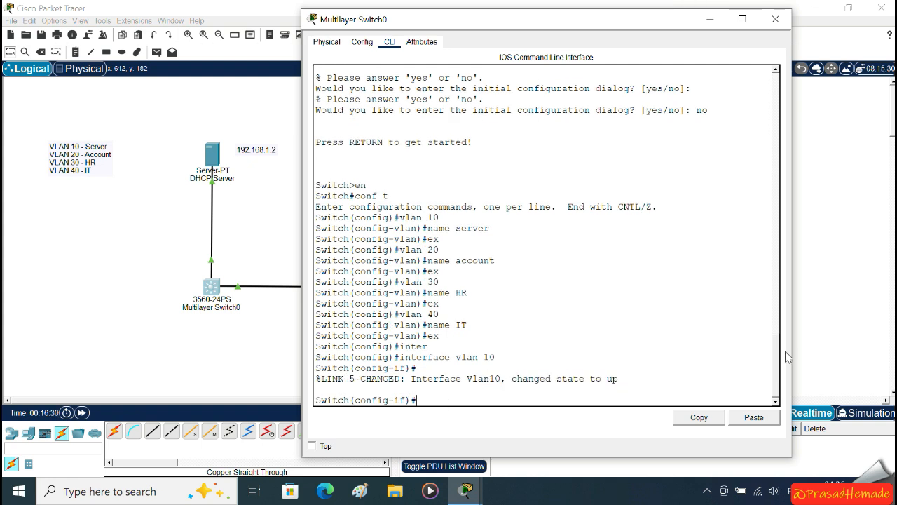
pyautogui.write('ip add')
pyautogui.press('Tab')
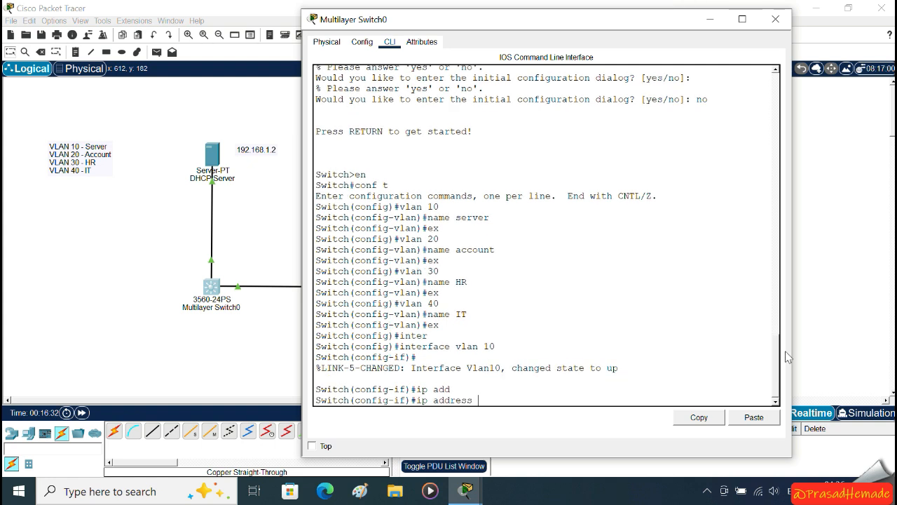
pyautogui.write('192.168.1.1 255')
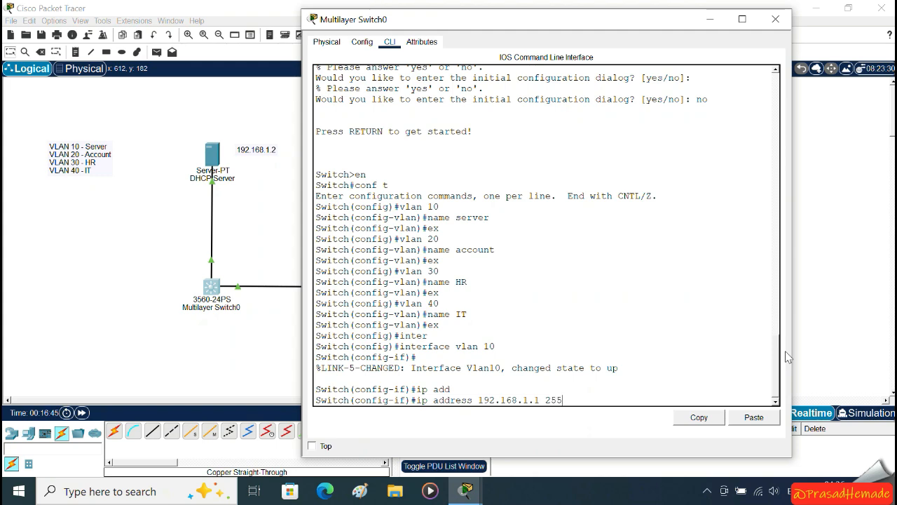
pyautogui.write('.255.255.0')
pyautogui.press('Return')
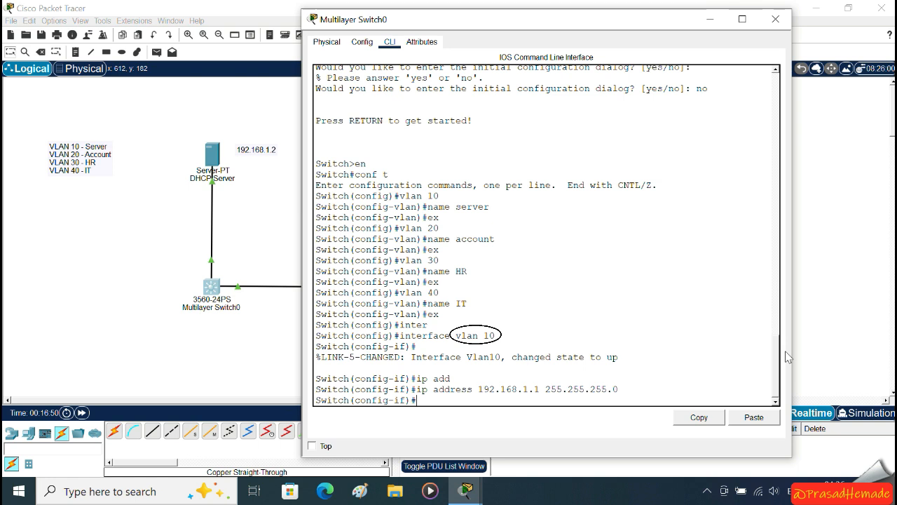
# - Enable the VLAN 10 interface with no shut and exit its interface configuration
pyautogui.write('no shu')
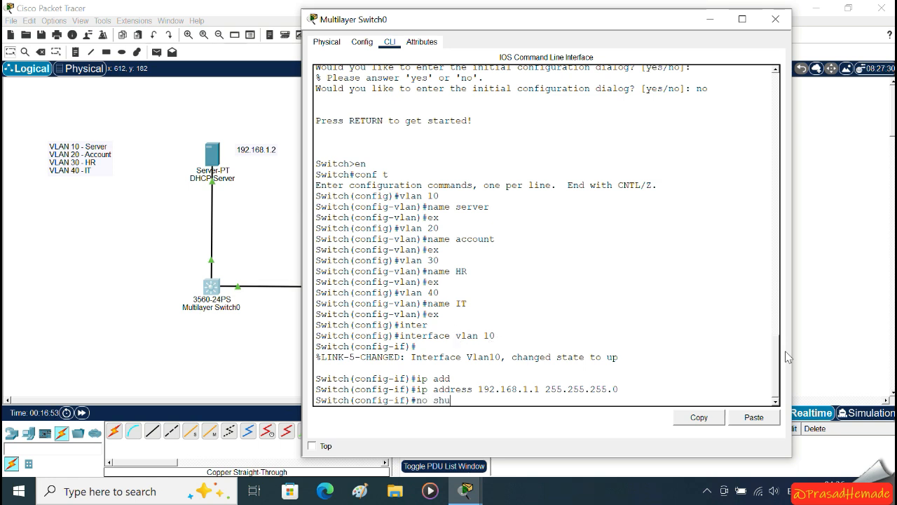
pyautogui.write('t')
pyautogui.press('Return')
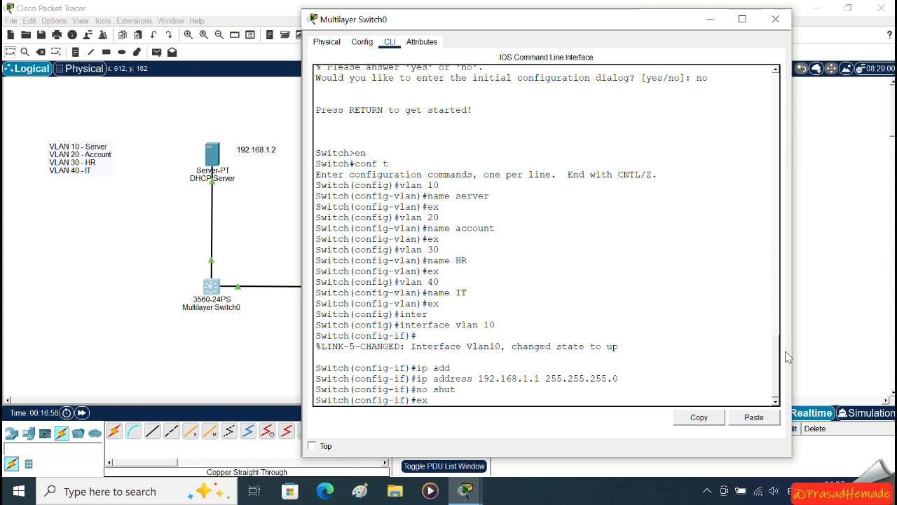
pyautogui.write('ex')
pyautogui.press('Return')
# - Assign IP address 192.168.2.1 with mask 255.255.255.0 to the VLAN 20 interface of the multilayer switch
pyautogui.write('inter')
pyautogui.press('Tab')
pyautogui.write('vla')
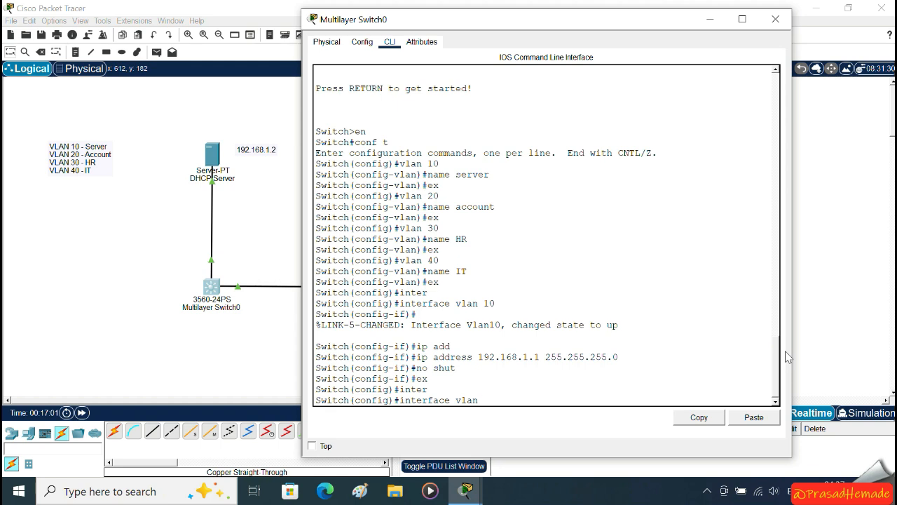
pyautogui.press('Return')
pyautogui.write('ip')
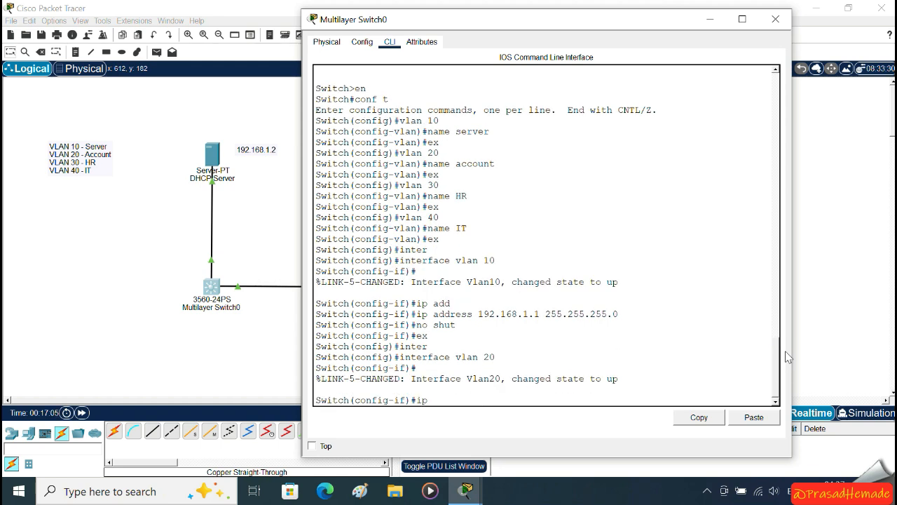
pyautogui.write(' add')
pyautogui.press('Tab')
pyautogui.write('1')
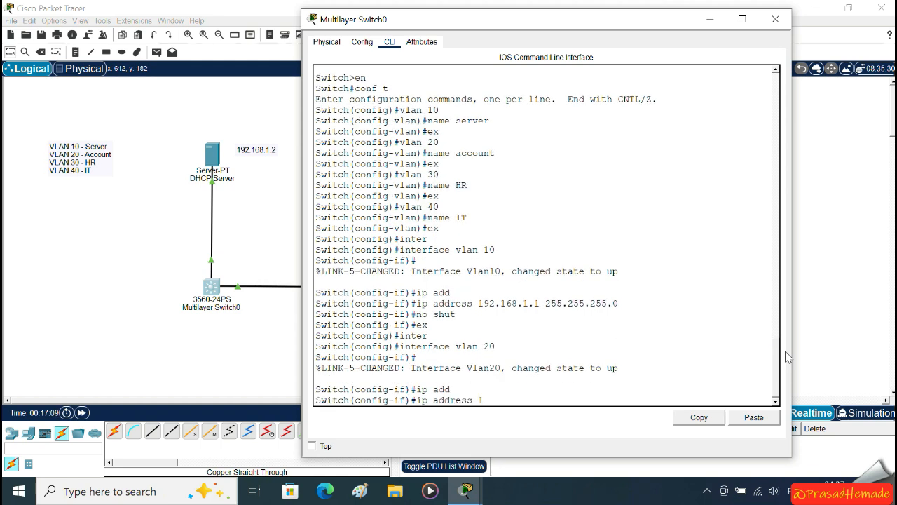
pyautogui.write('92.168.2.1 255.255.255.0')
pyautogui.press('Return')
# - Enable the VLAN 20 interface with no shut and exit its interface configuration
pyautogui.write('no shut')
pyautogui.press('Return')
pyautogui.write('ex')
pyautogui.press('Return')
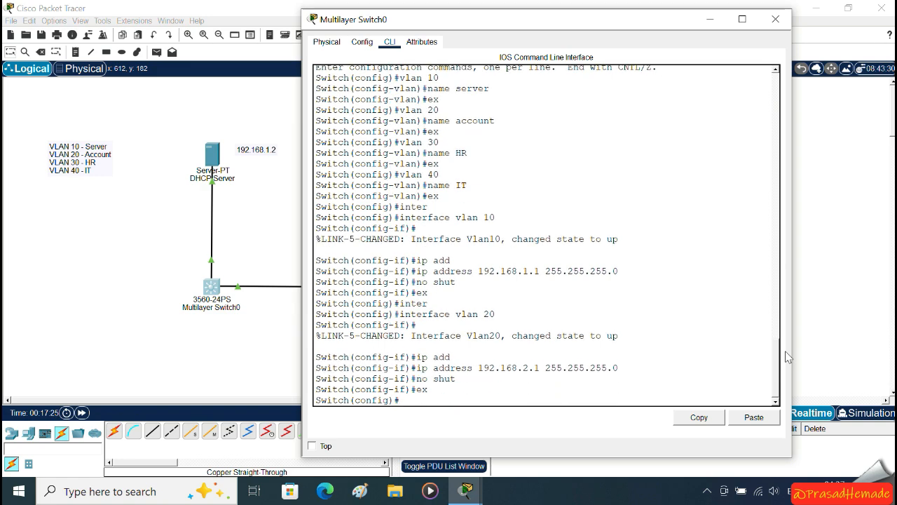
# - Assign IP address 192.168.3.1 with mask 255.255.255.0 to the VLAN 30 interface of the multilayer switch
pyautogui.write('inter')
pyautogui.press('Tab')
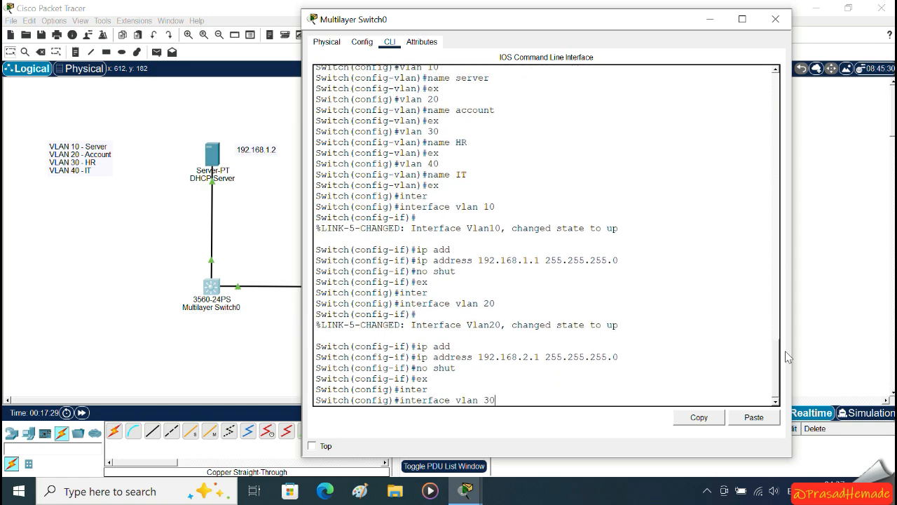
pyautogui.write('vlan 30')
pyautogui.press('Return')
pyautogui.write('ip a')
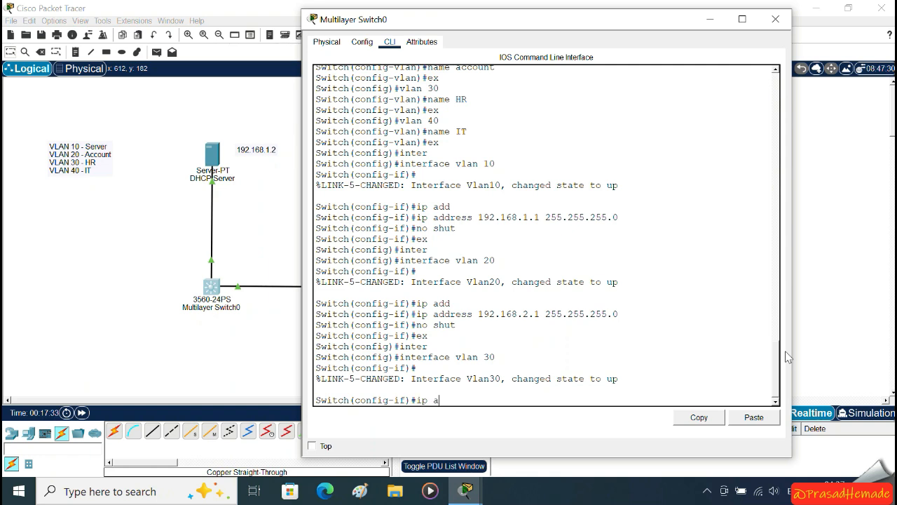
pyautogui.write('dd')
pyautogui.press('Tab')
pyautogui.write('192.168.')
pyautogui.write('.1 ')
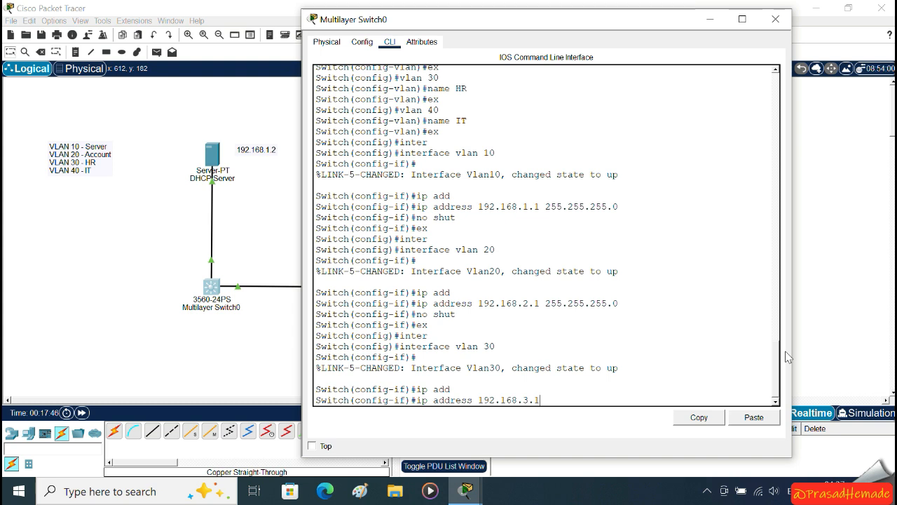
pyautogui.write('255.255.255.0')
pyautogui.press('Return')
# - Enable the VLAN 30 interface with no shut and exit its interface configuration
pyautogui.write('no shut')
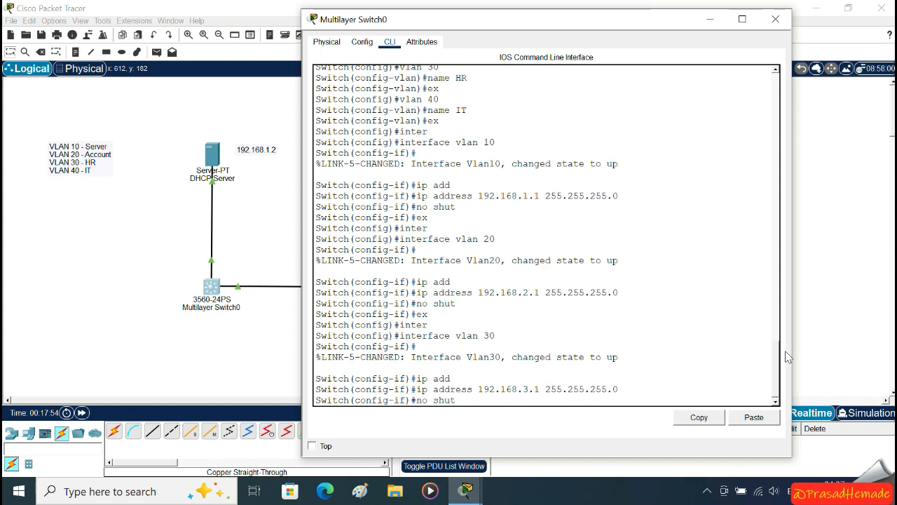
pyautogui.press('Return')
pyautogui.write('ex')
pyautogui.press('Return')
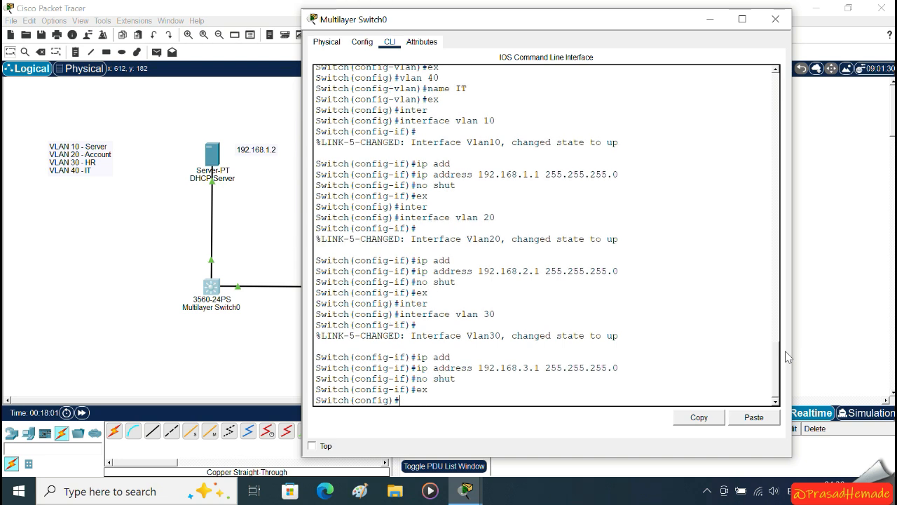
# - Assign IP address 192.168.4.1 with mask 255.255.255.0 to the VLAN 40 interface of the multilayer switch
pyautogui.write('inter')
pyautogui.press('Tab')
pyautogui.write('vlan 40')
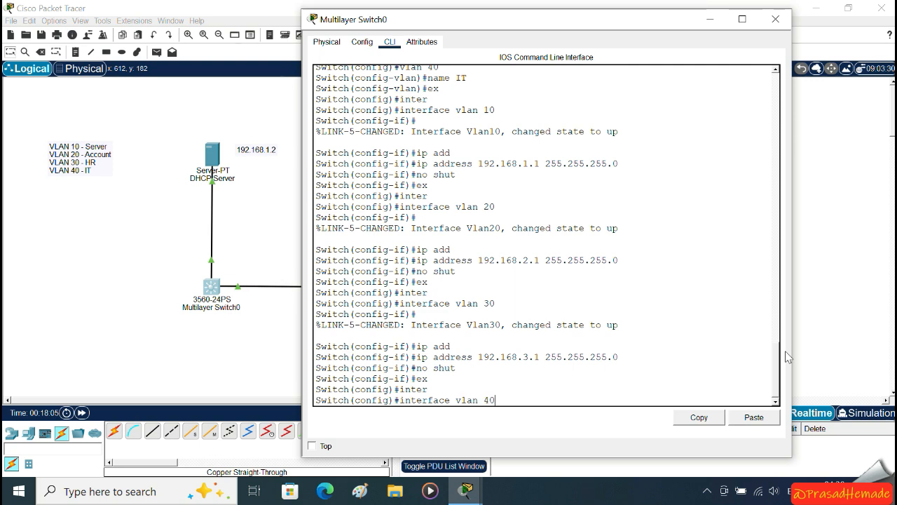
pyautogui.press('Return')
pyautogui.write('ip')
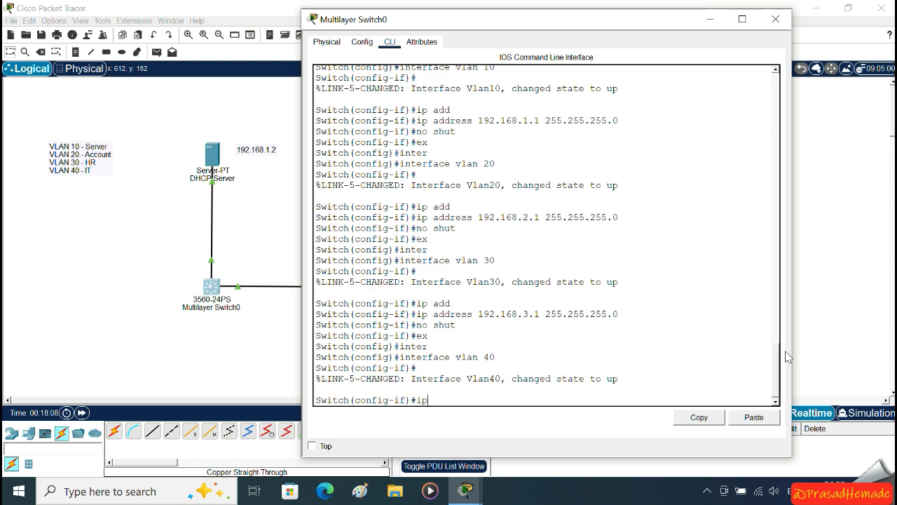
pyautogui.write(' add')
pyautogui.press('Tab')
pyautogui.write('192.168.4.1 255')
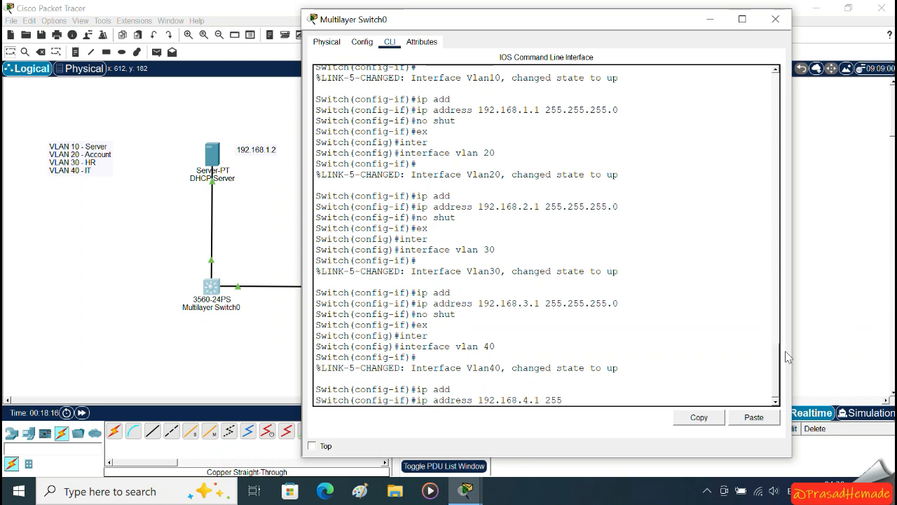
pyautogui.write('.255.255')
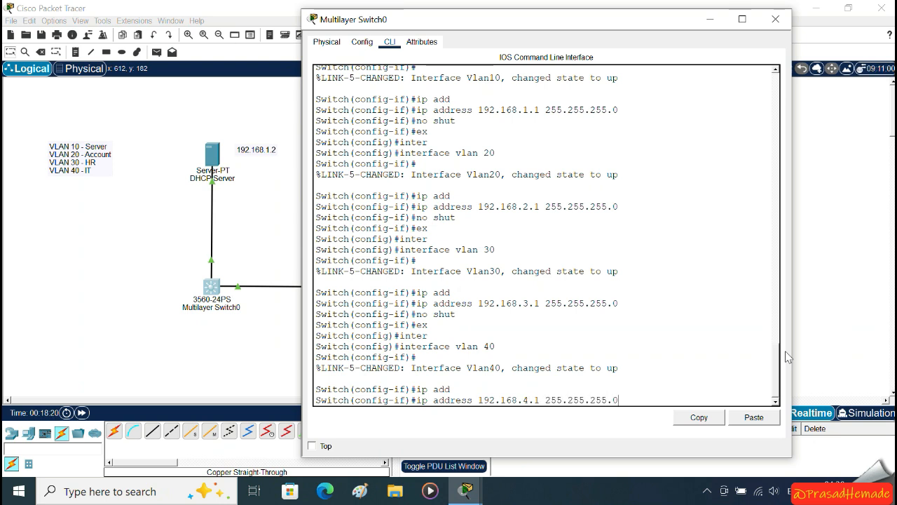
pyautogui.write('.0')
pyautogui.press('Return')
# - Enable the VLAN 40 interface with no shut and exit its interface configuration
pyautogui.write('no shut')
pyautogui.press('Return')
pyautogui.write('ex')
pyautogui.press('Return')
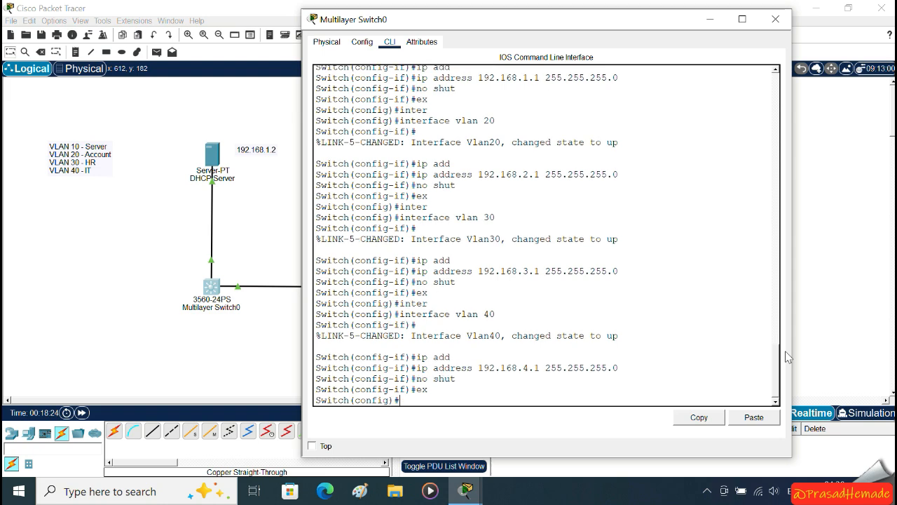
pyautogui.moveTo(667, 368); pyautogui.dragTo(383, 362)
pyautogui.click(508, 306)
pyautogui.moveTo(777, 375); pyautogui.dragTo(776, 367)
pyautogui.moveTo(540, 125); pyautogui.dragTo(445, 124)
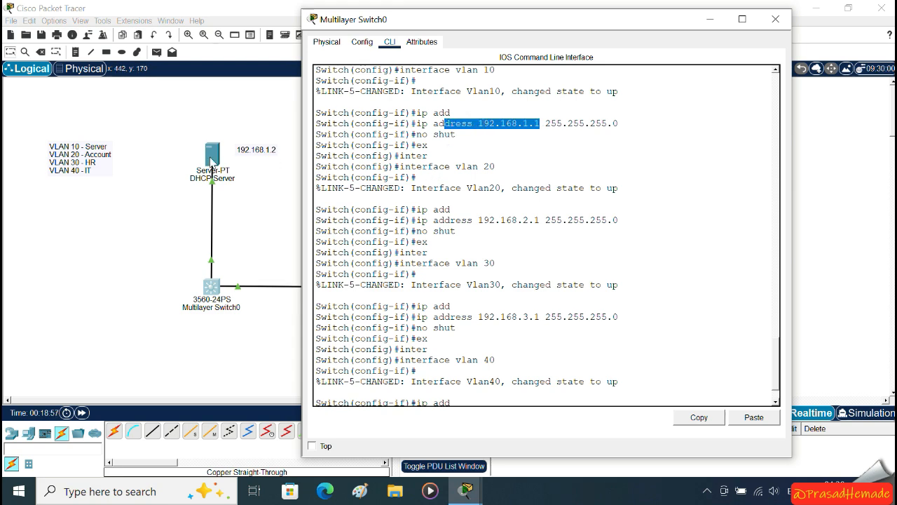
# - Set the DHCP server's static IPv4 address to 192.168.1.2 with subnet mask 255.255.255.0 in its IP configuration
pyautogui.click(212, 155)
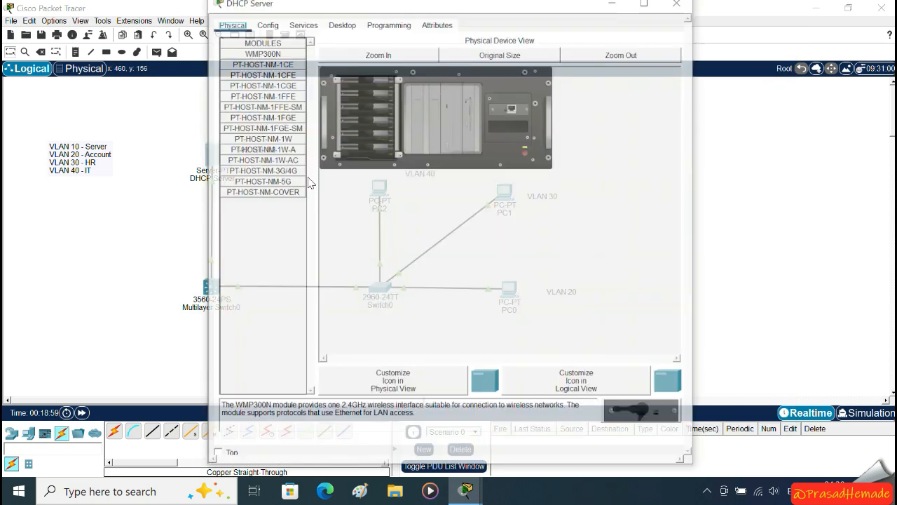
pyautogui.click(341, 33)
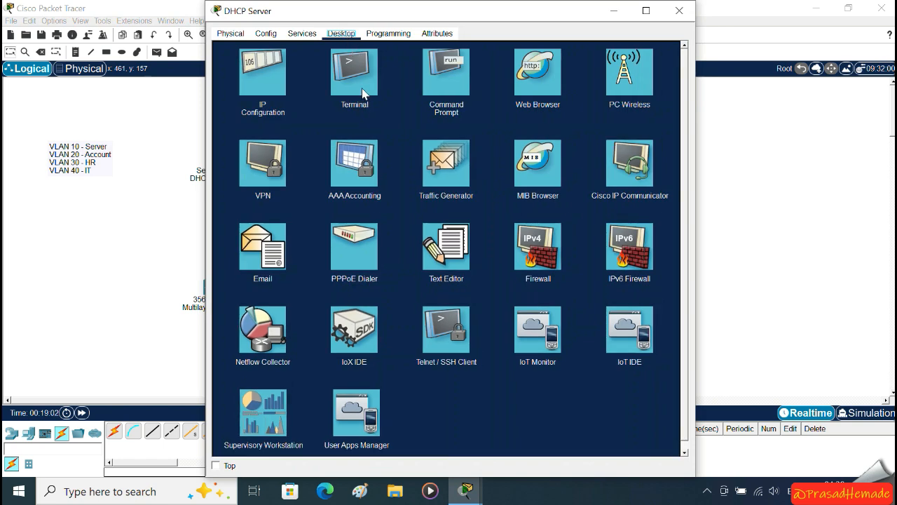
pyautogui.click(263, 78)
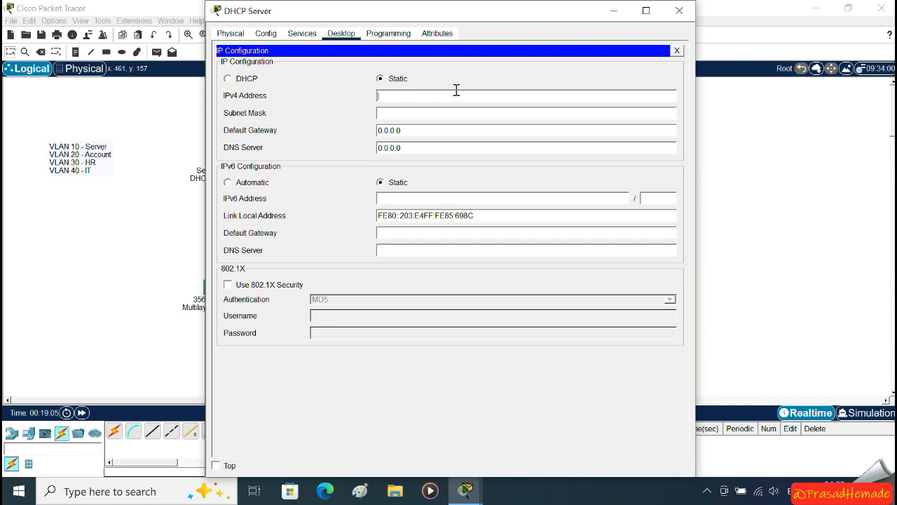
pyautogui.write('.168.1.2')
pyautogui.click(414, 116)
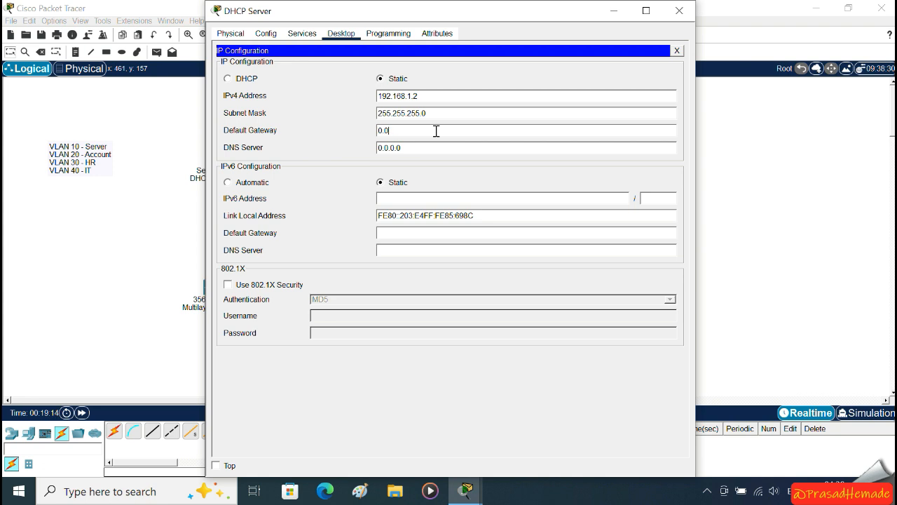
# - Set the DHCP server's default gateway to 192.168.1.1 and DNS server to 8.8.8.8, and close its configuration
pyautogui.press('BackSpace')
pyautogui.write('192.168.1.1')
pyautogui.click(452, 151)
pyautogui.moveTo(454, 148); pyautogui.dragTo(287, 134)
pyautogui.press('BackSpace')
pyautogui.write('8.8.8.8')
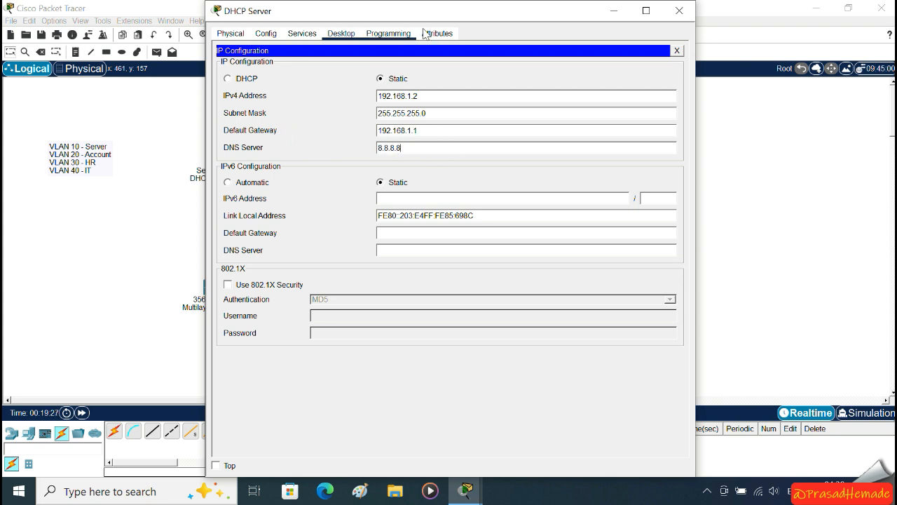
pyautogui.click(677, 51)
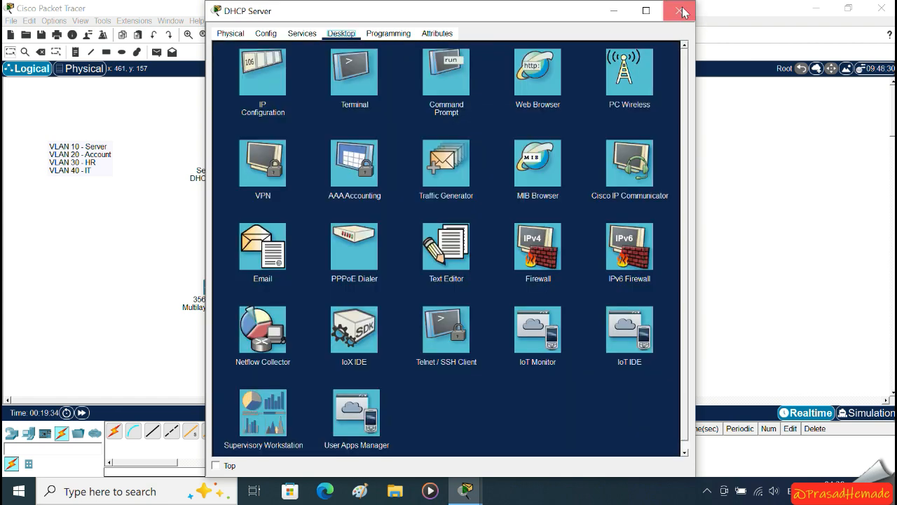
pyautogui.click(680, 11)
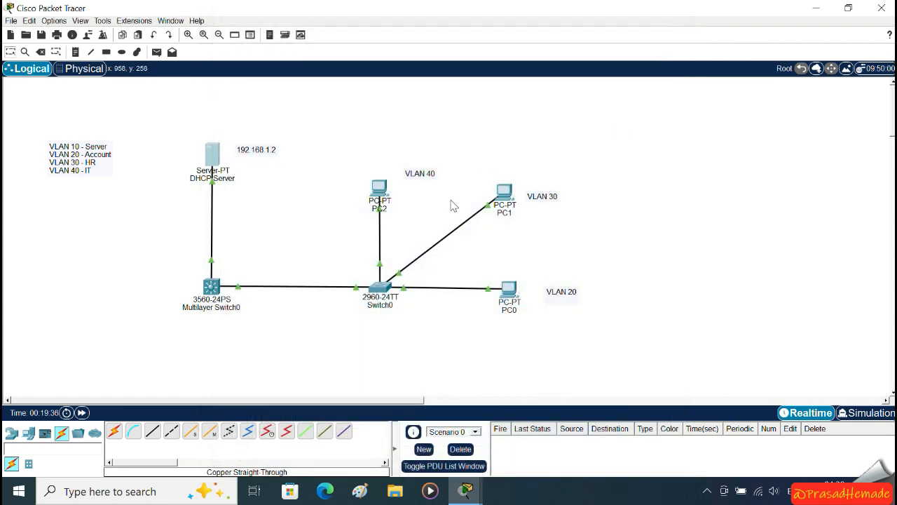
# - Reopen the multilayer switch's command line and enter configuration of interface gigabitEthernet 0/1
pyautogui.doubleClick(211, 289)
pyautogui.scroll(-2, 780, 361)
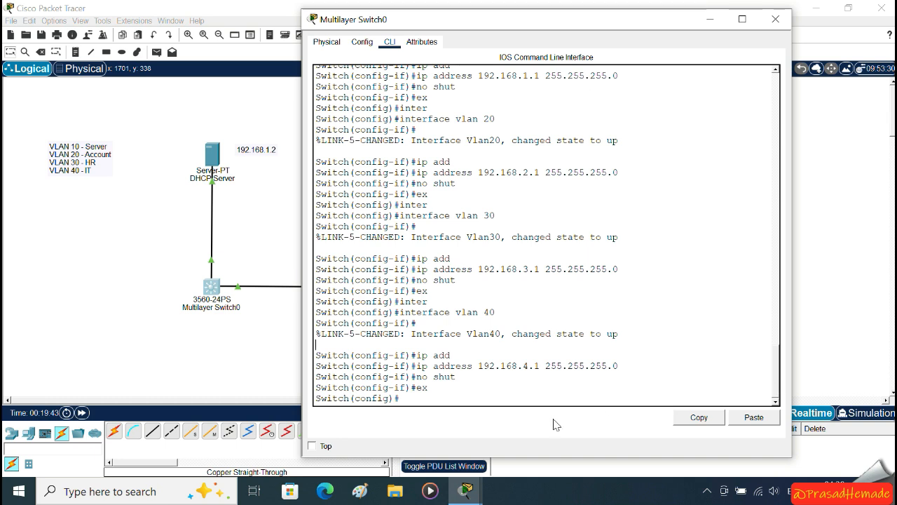
pyautogui.write('inter')
pyautogui.press('Tab')
pyautogui.write('gi')
pyautogui.press('Tab')
pyautogui.write('0/1')
pyautogui.press('Return')
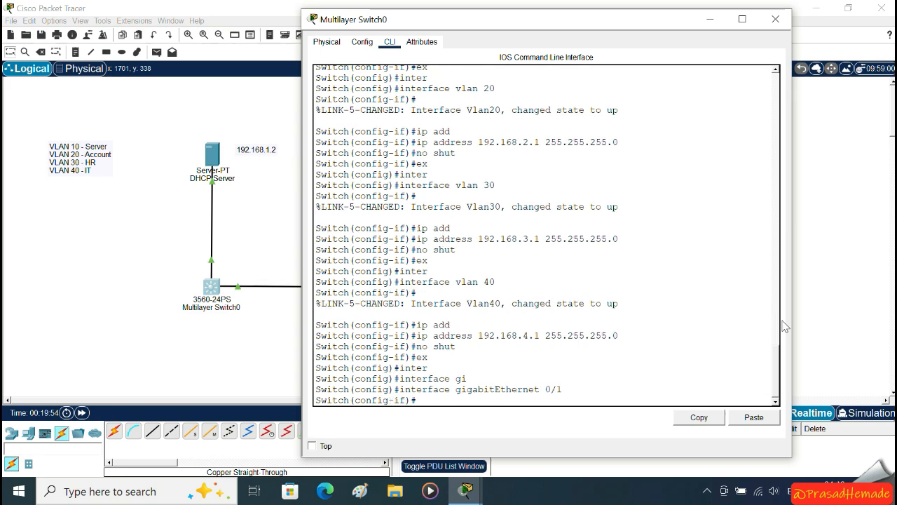
pyautogui.write('sw')
pyautogui.press('Tab')
pyautogui.write('do')
pyautogui.press('Tab')
pyautogui.press('BackSpace')
pyautogui.press('BackSpace')
pyautogui.write('en')
pyautogui.press('Tab')
pyautogui.write('ca')
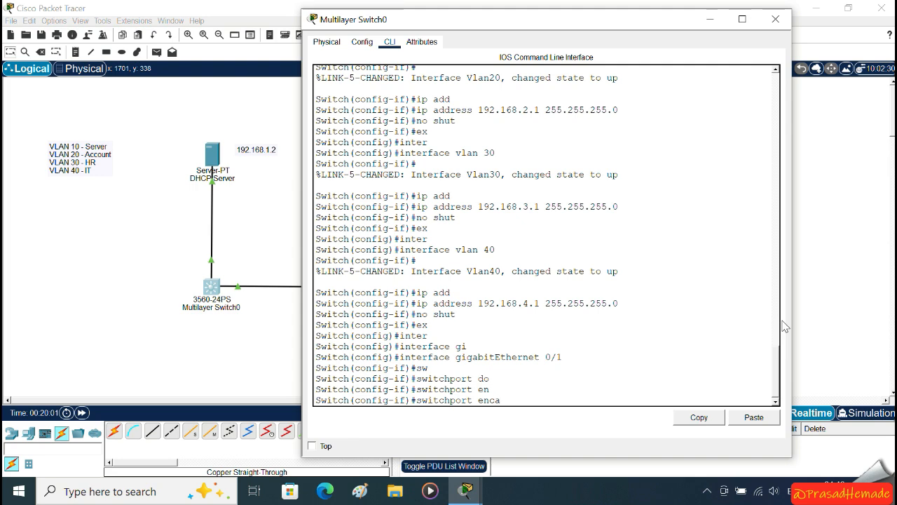
pyautogui.press('Tab')
pyautogui.press('BackSpace')
pyautogui.press('BackSpace')
pyautogui.press('BackSpace')
pyautogui.press('BackSpace')
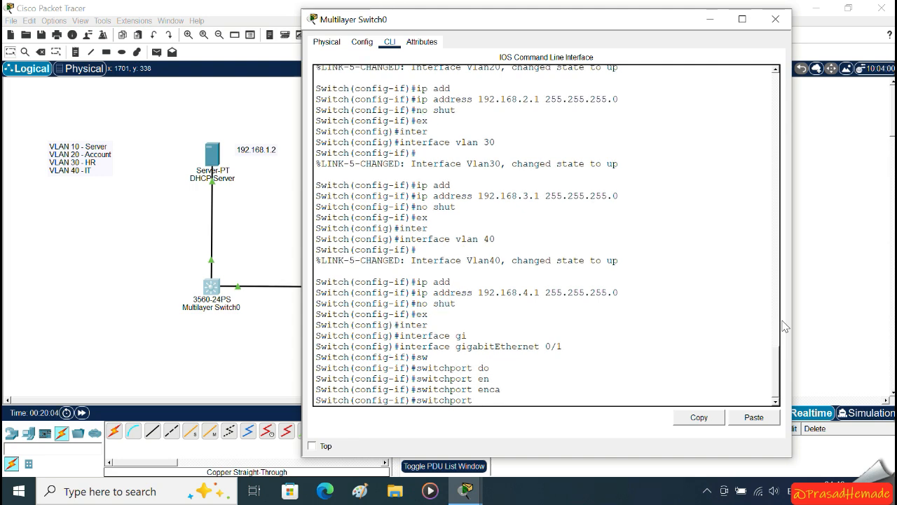
# - Try to set GigabitEthernet 0/1 of the multilayer switch to trunk mode without specifying an encapsulation
pyautogui.write('mode tr')
pyautogui.press('Tab')
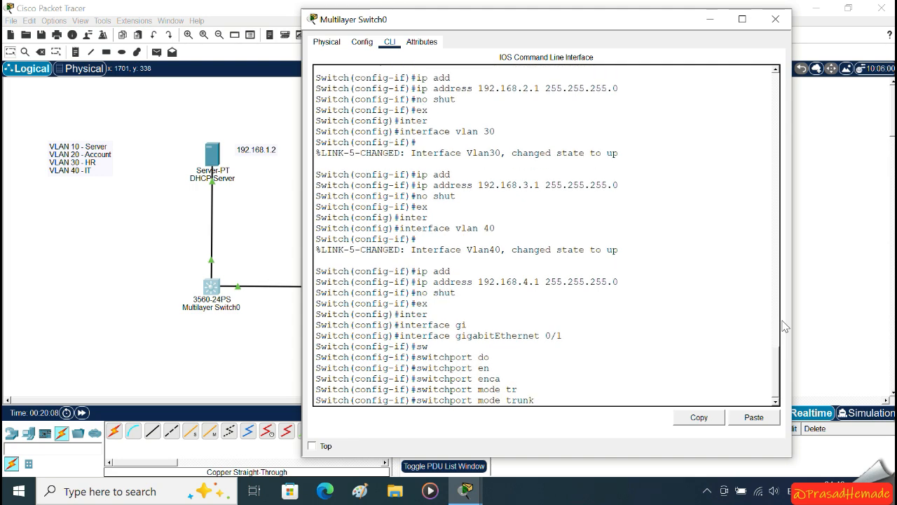
pyautogui.press('Return')
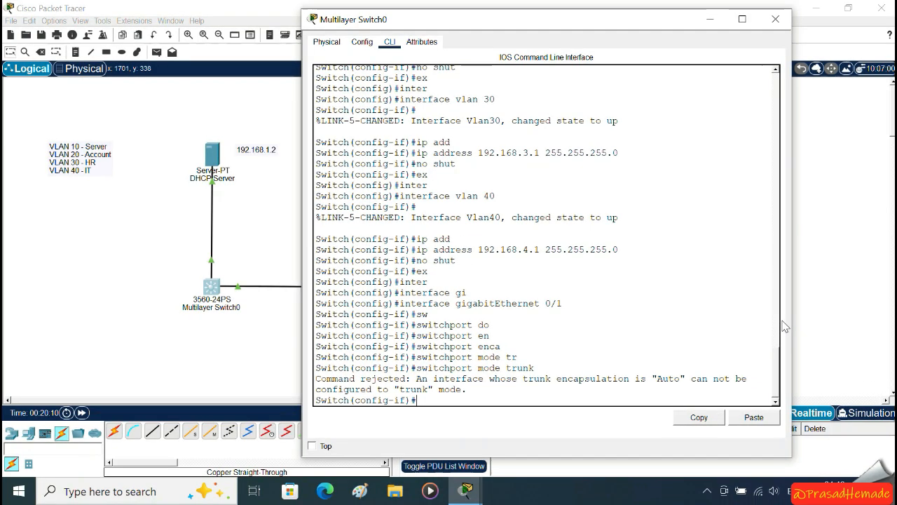
# - Set the trunk encapsulation of GigabitEthernet 0/1 on the multilayer switch to dot1q
pyautogui.write('sw')
pyautogui.press('Tab')
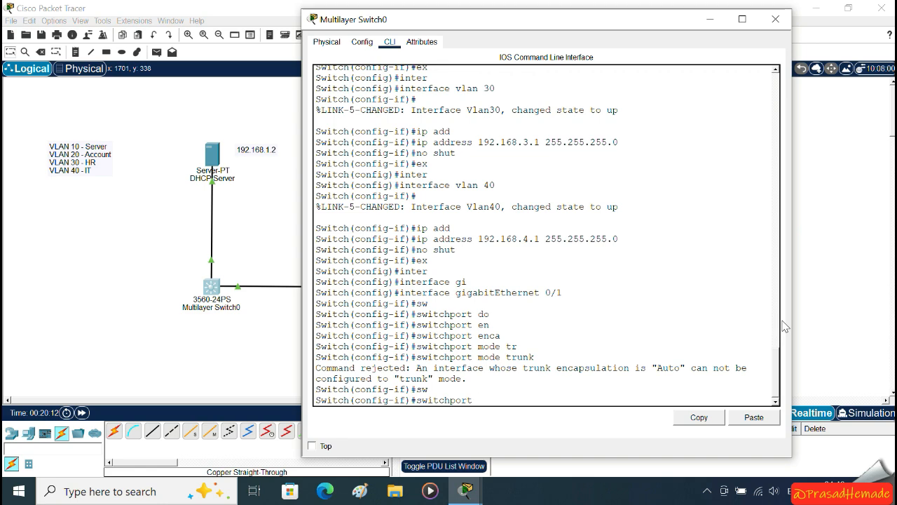
pyautogui.write('tr')
pyautogui.press('Tab')
pyautogui.write('enc')
pyautogui.press('Tab')
pyautogui.write('do')
pyautogui.press('Tab')
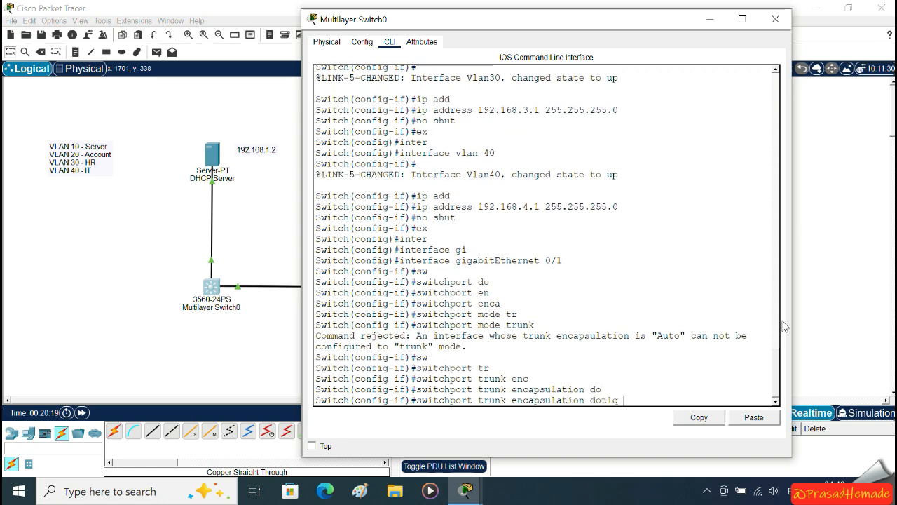
pyautogui.press('Return')
# - Set GigabitEthernet 0/1 of the multilayer switch to trunk mode with switchport mode trunk
pyautogui.write('swmo')
pyautogui.press('Tab')
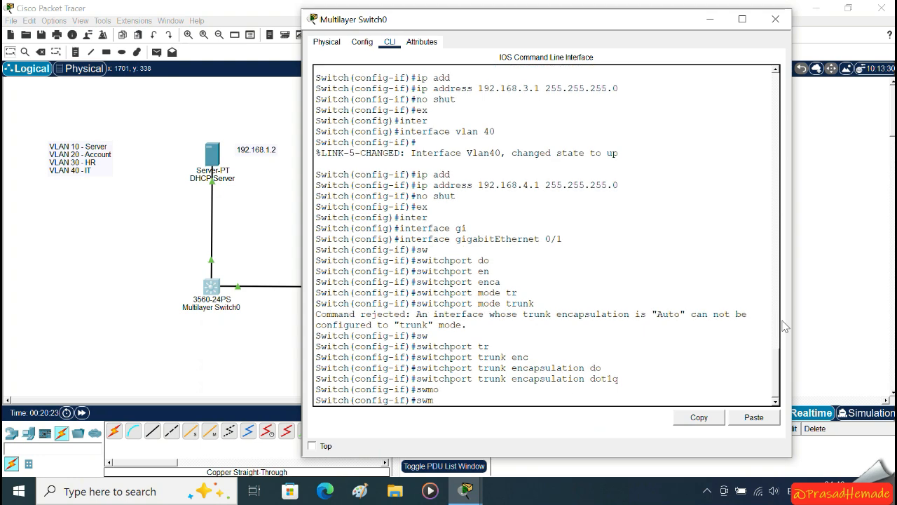
pyautogui.press('BackSpace')
pyautogui.press('BackSpace')
pyautogui.write('i')
pyautogui.press('Tab')
pyautogui.write('mode')
pyautogui.press('Tab')
pyautogui.write('tr')
pyautogui.press('Tab')
pyautogui.press('Return')
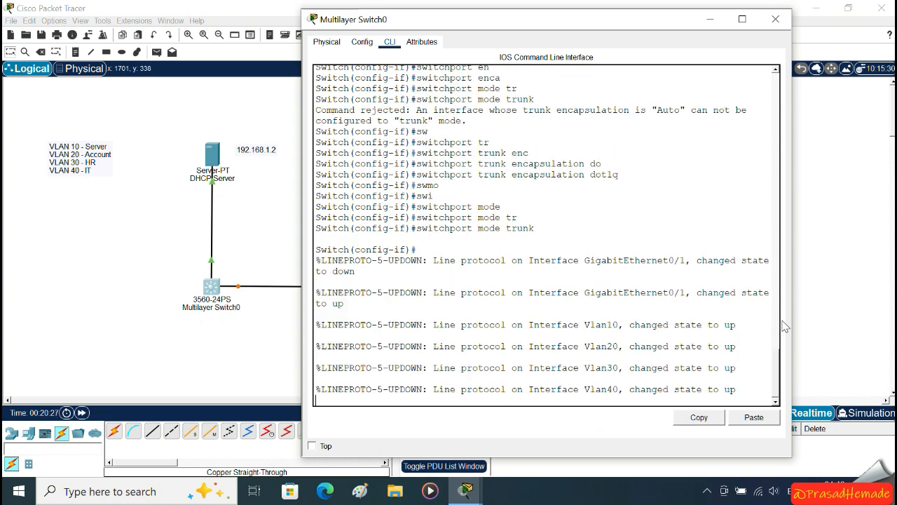
pyautogui.press('Return')
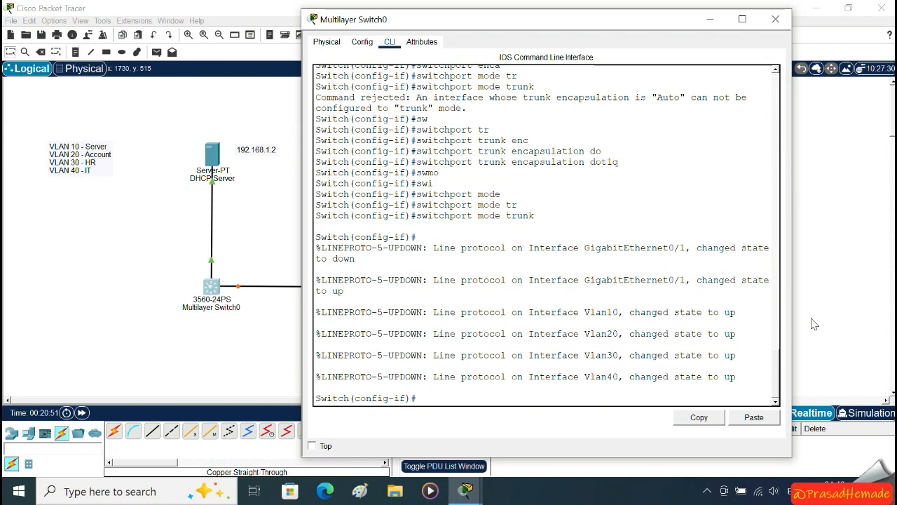
pyautogui.write('show')
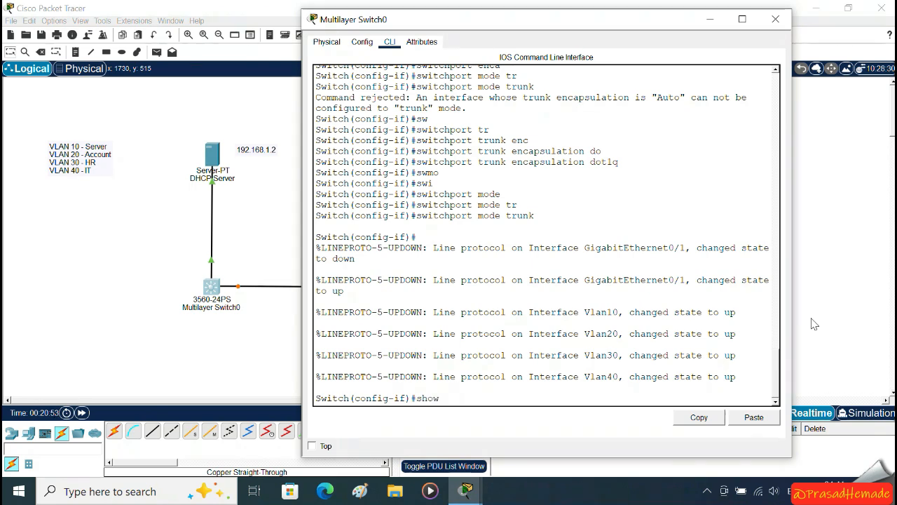
pyautogui.write(' star')
pyautogui.press('Tab')
pyautogui.press('BackSpace')
pyautogui.press('BackSpace')
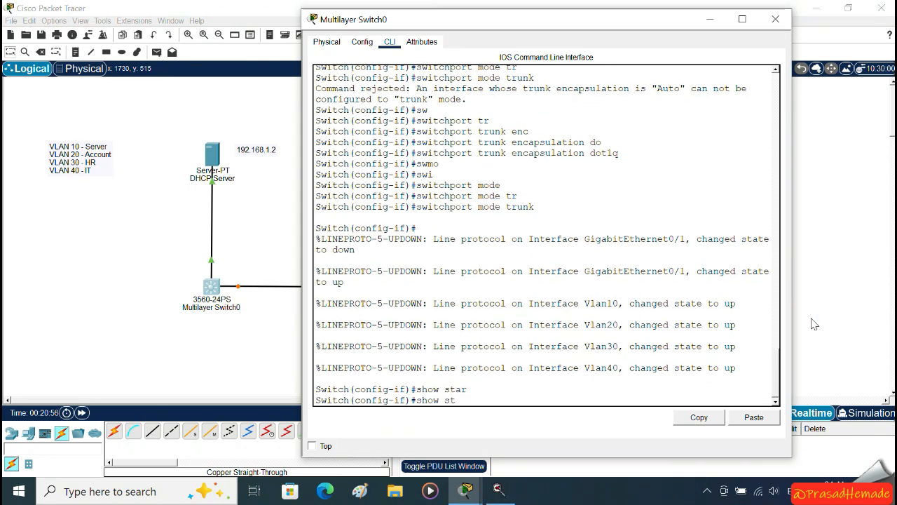
pyautogui.press('BackSpace')
pyautogui.press('BackSpace')
pyautogui.press('BackSpace')
pyautogui.press('BackSpace')
pyautogui.press('BackSpace')
pyautogui.press('BackSpace')
pyautogui.press('BackSpace')
# - Leave configuration mode with end and save the multilayer switch's configuration with wr
pyautogui.write('end')
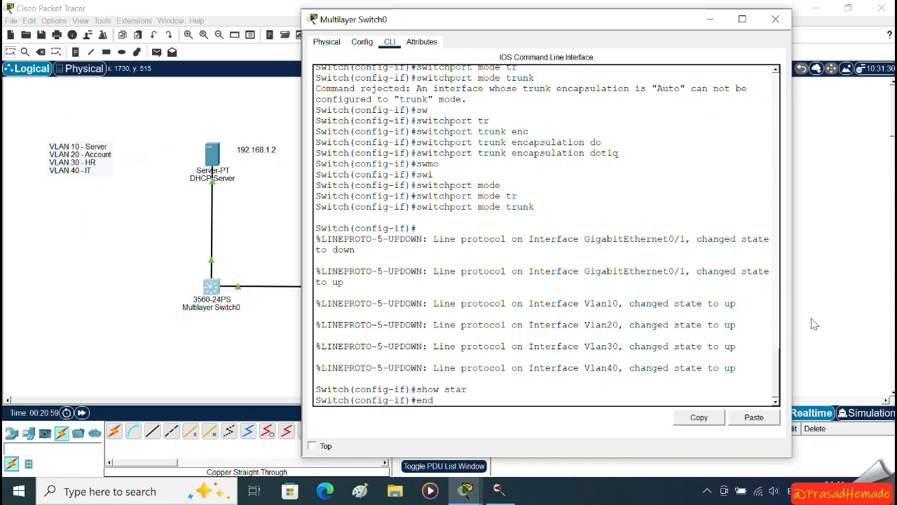
pyautogui.press('Return')
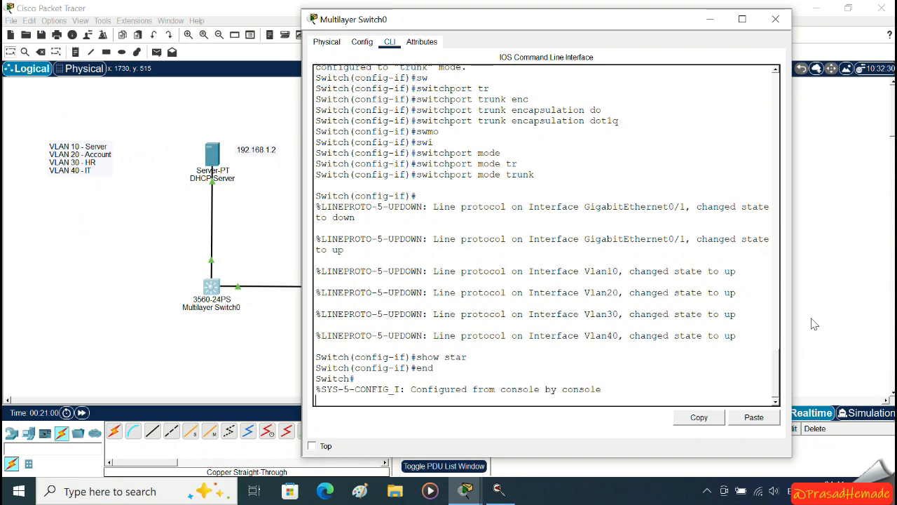
pyautogui.write('wr')
pyautogui.press('Return')
# - Display the multilayer switch's startup configuration and examine the VLAN interface addresses and the GigabitEthernet0/1 trunk settings
pyautogui.write('show start')
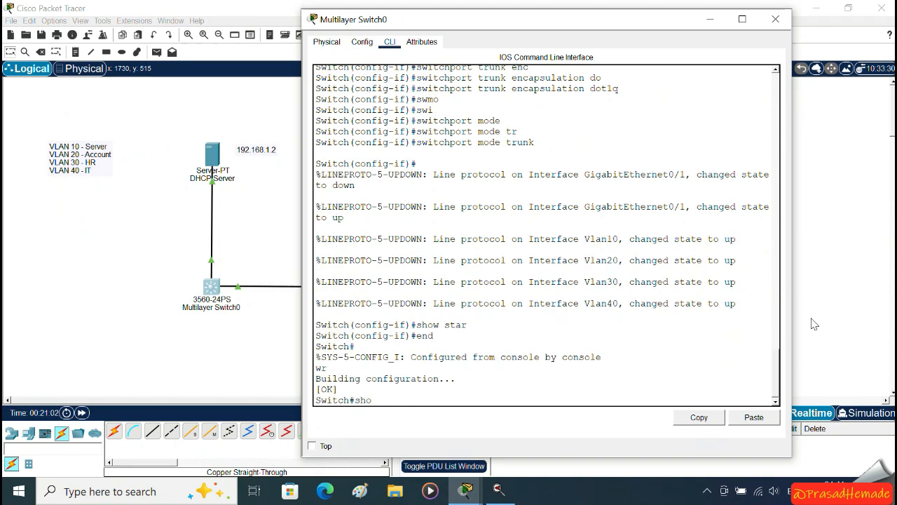
pyautogui.press('Tab')
pyautogui.write('start')
pyautogui.press('Tab')
pyautogui.press('Return')
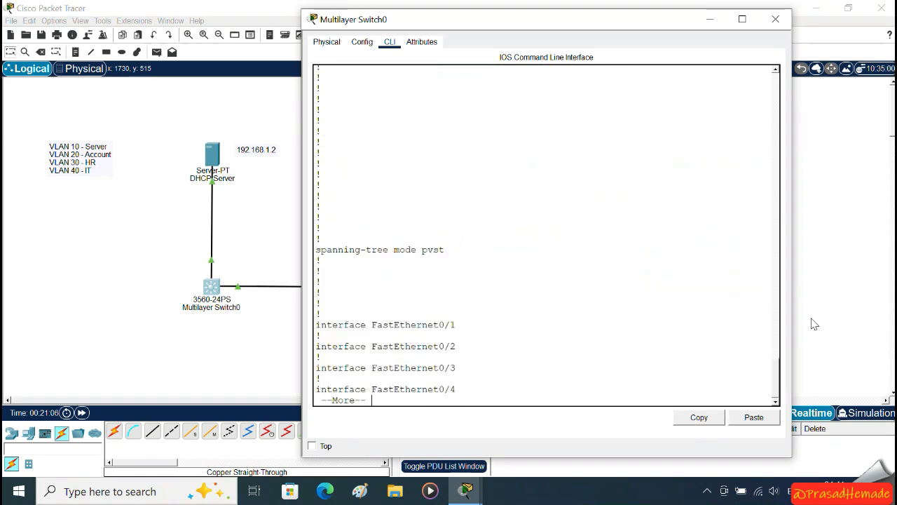
pyautogui.press('space')
pyautogui.press('space')
pyautogui.moveTo(340, 249); pyautogui.dragTo(597, 287)
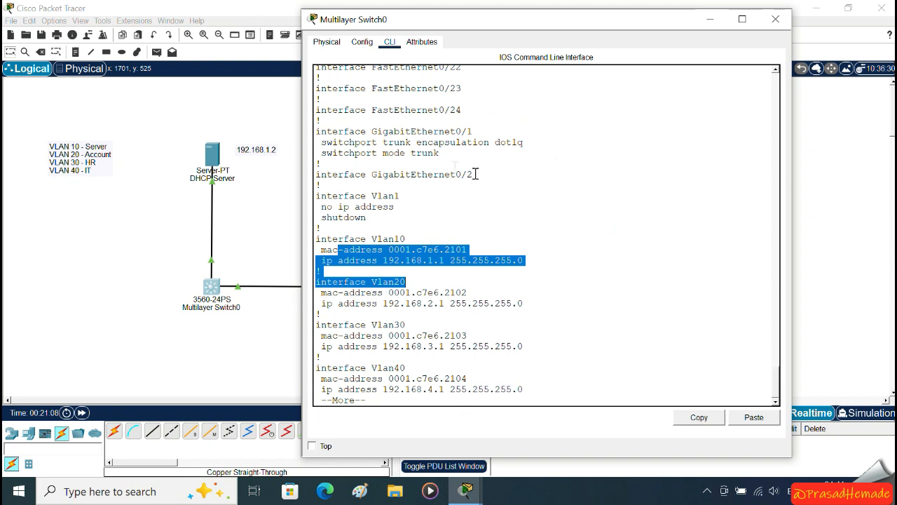
pyautogui.moveTo(355, 142); pyautogui.dragTo(610, 148)
pyautogui.click(607, 173)
pyautogui.moveTo(379, 142); pyautogui.dragTo(338, 142)
pyautogui.click(561, 149)
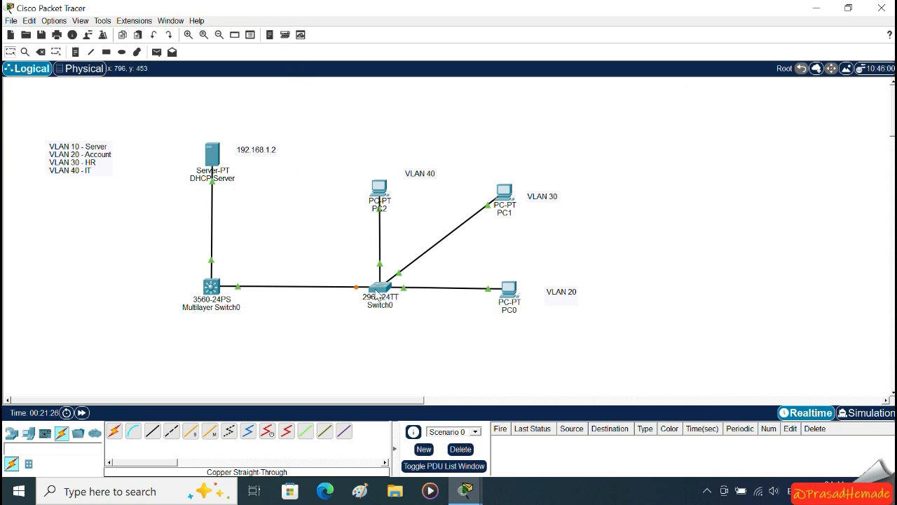
# - Open the command line of access switch Switch0 and enter global configuration mode with en and conf t
pyautogui.click(387, 290)
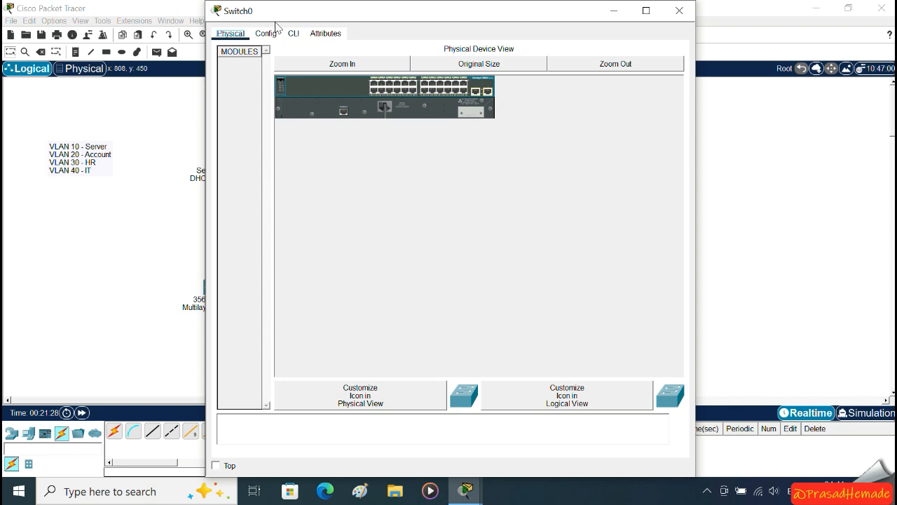
pyautogui.click(295, 33)
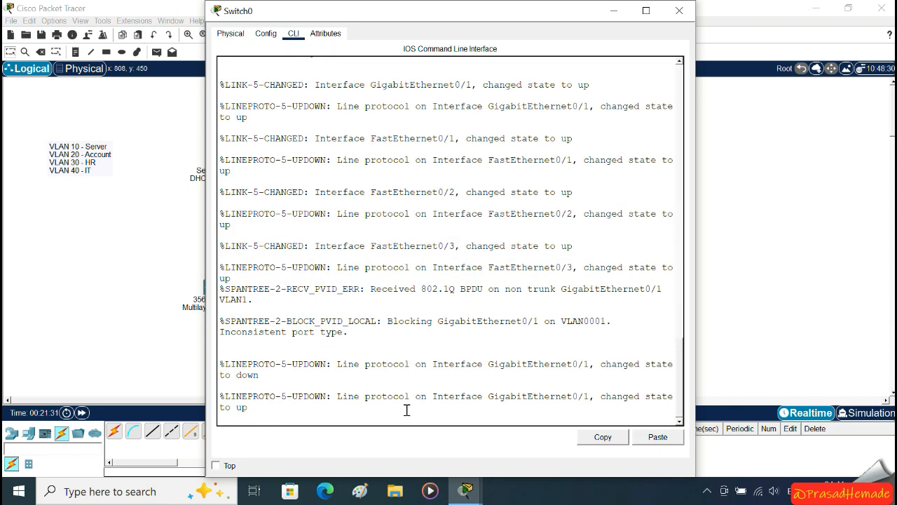
pyautogui.press('Return')
pyautogui.press('Return')
pyautogui.write('en')
pyautogui.press('Return')
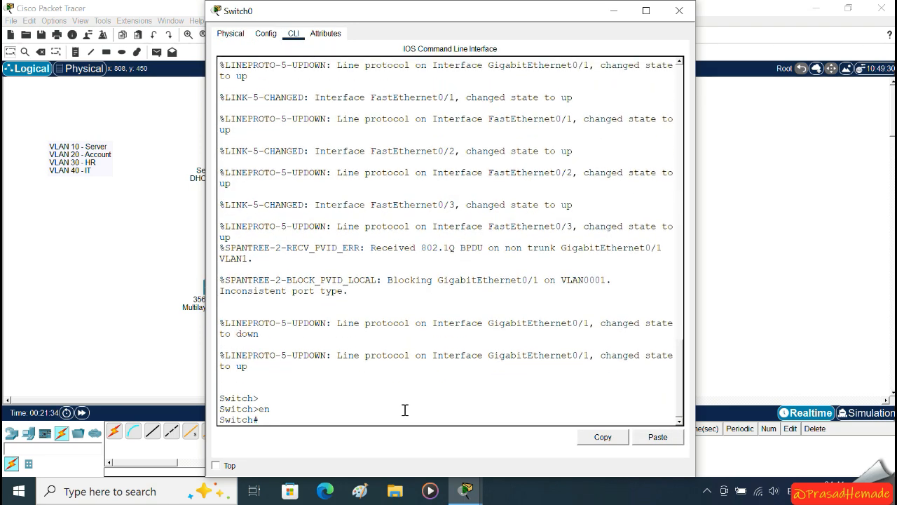
pyautogui.write('conf t')
pyautogui.press('Return')
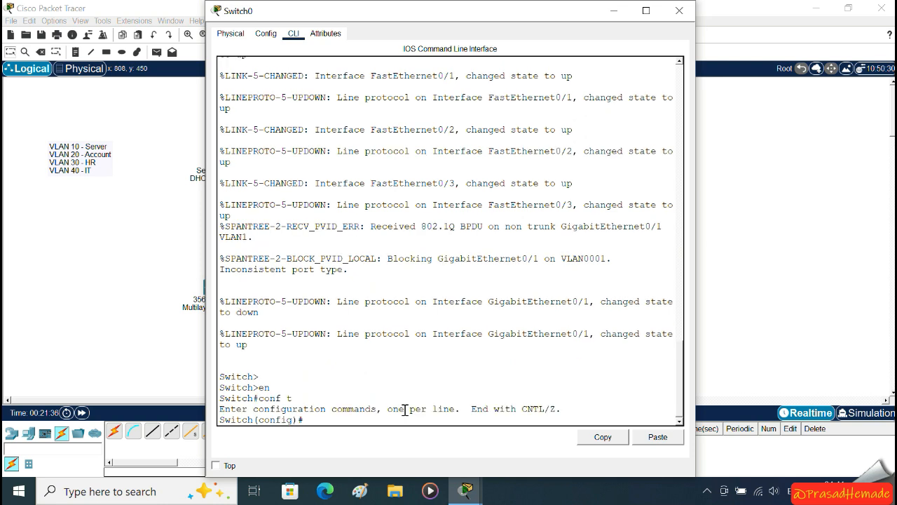
# - Create VLAN 10 named server on Switch0 and exit its VLAN configuration
pyautogui.write('vlan 10')
pyautogui.press('Return')
pyautogui.write('name server')
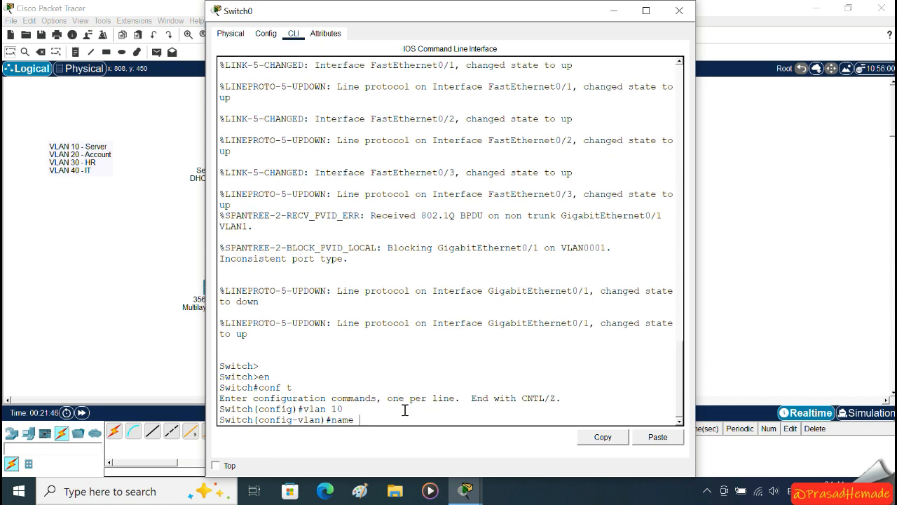
pyautogui.press('Return')
pyautogui.write('ex')
pyautogui.press('Return')
# - Create VLAN 20 named account on Switch0 and exit its VLAN configuration
pyautogui.write('vlan 20')
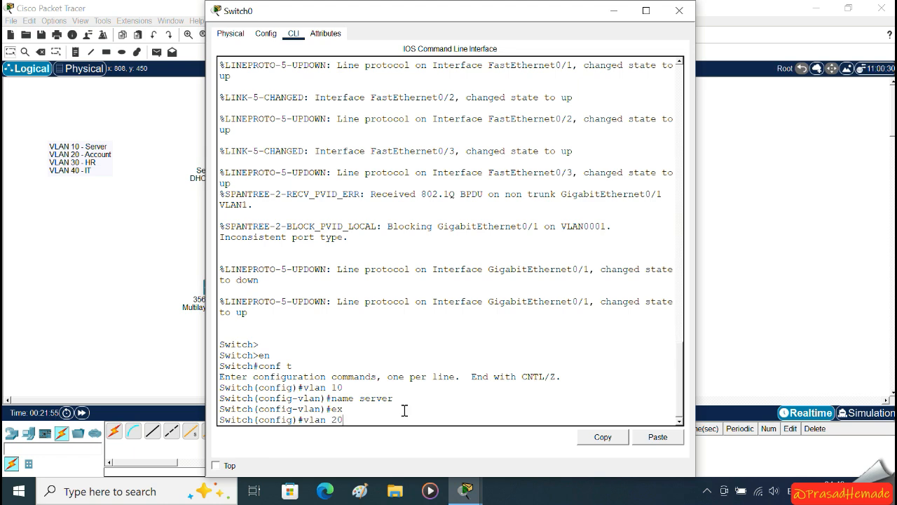
pyautogui.press('Return')
pyautogui.write('name account')
pyautogui.press('Return')
pyautogui.write('ex')
pyautogui.press('Return')
# - Create VLAN 30 named HR on Switch0 and exit its VLAN configuration
pyautogui.write('vlan 30')
pyautogui.press('Return')
pyautogui.write('name HR')
pyautogui.press('Return')
pyautogui.write('ex')
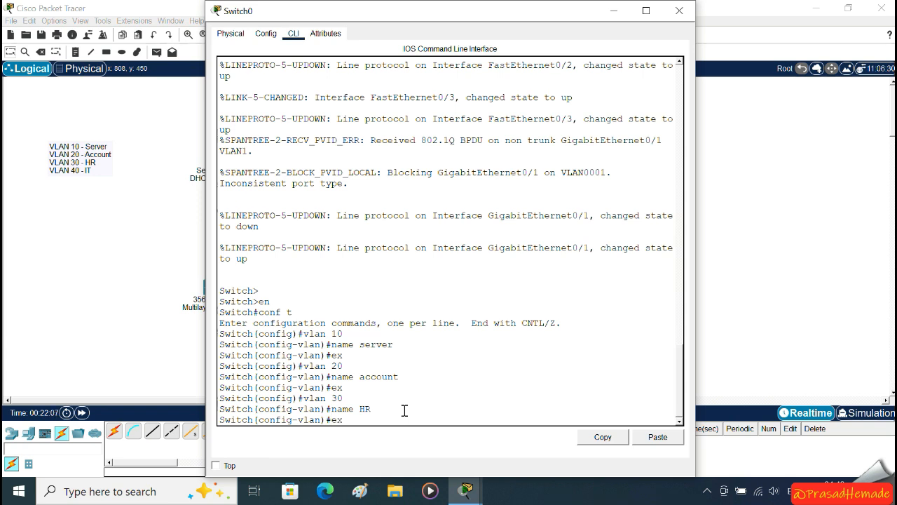
pyautogui.press('Return')
# - Create VLAN 40 named IT on Switch0 and exit its VLAN configuration
pyautogui.write('vlan 4')
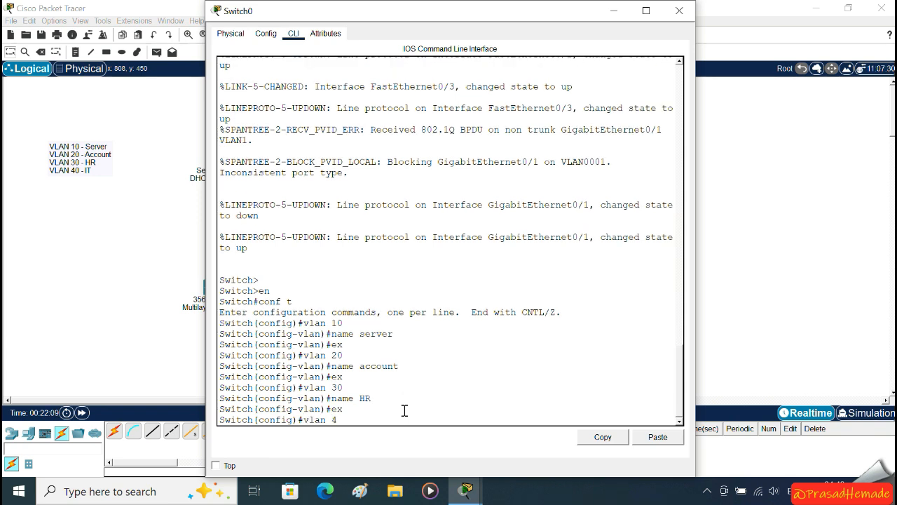
pyautogui.write('0')
pyautogui.press('Return')
pyautogui.write('name IT')
pyautogui.press('Return')
pyautogui.write('ex')
pyautogui.press('Return')
# - Create the VLAN 20 interface on Switch0, enable it with no shut, and exit its configuration
pyautogui.write('int')
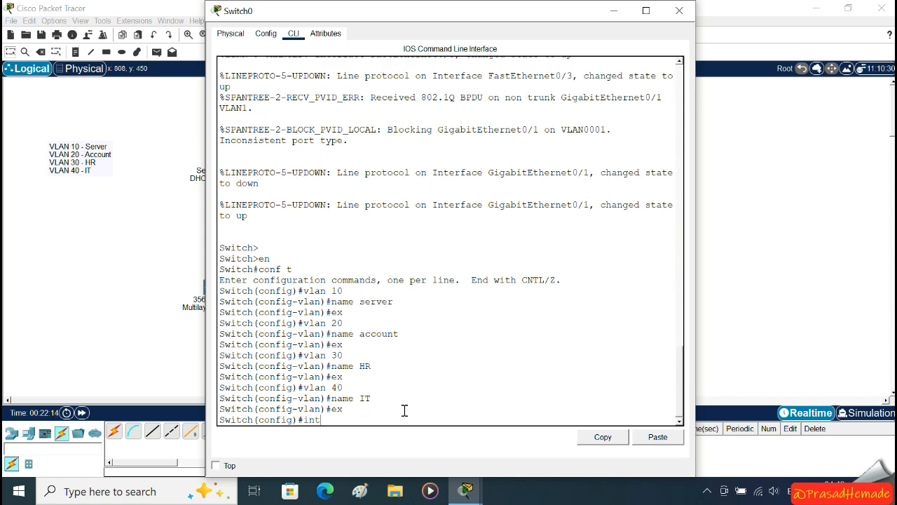
pyautogui.write('er')
pyautogui.press('Tab')
pyautogui.write('v')
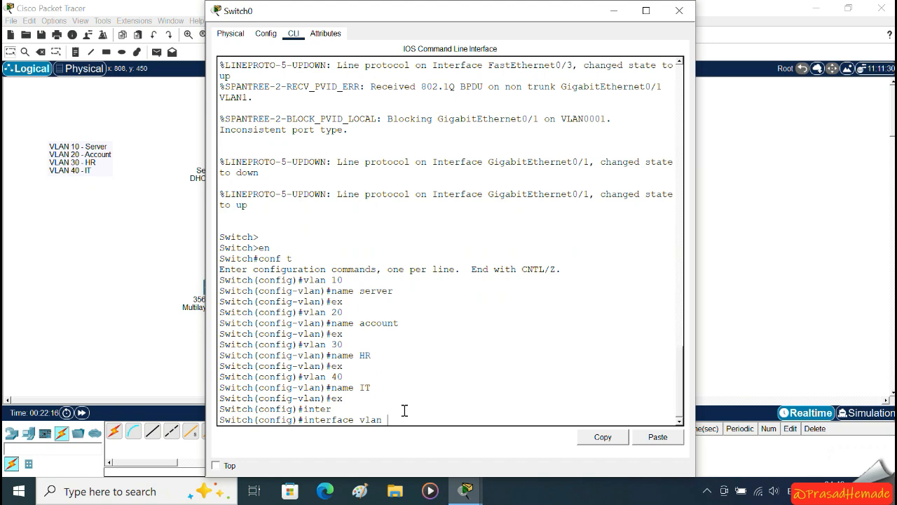
pyautogui.write('lan 20')
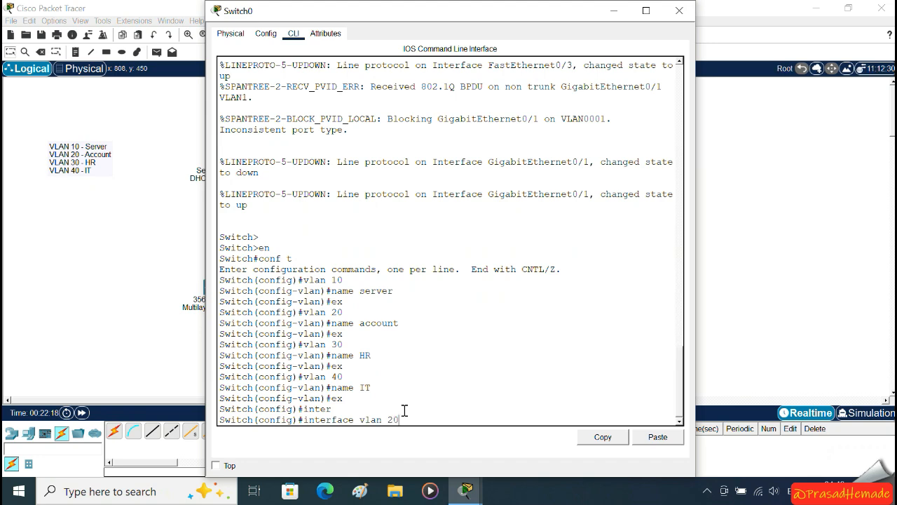
pyautogui.press('Return')
pyautogui.press('Return')
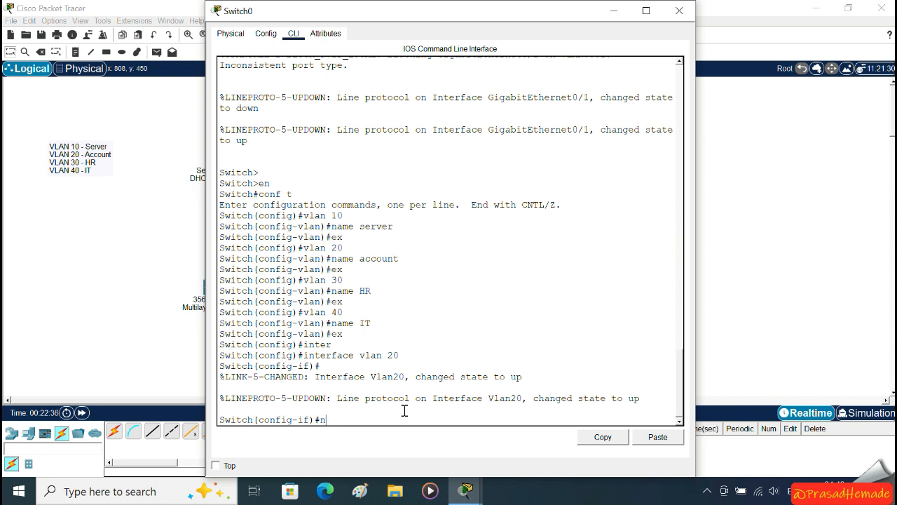
pyautogui.write('ut')
pyautogui.press('Return')
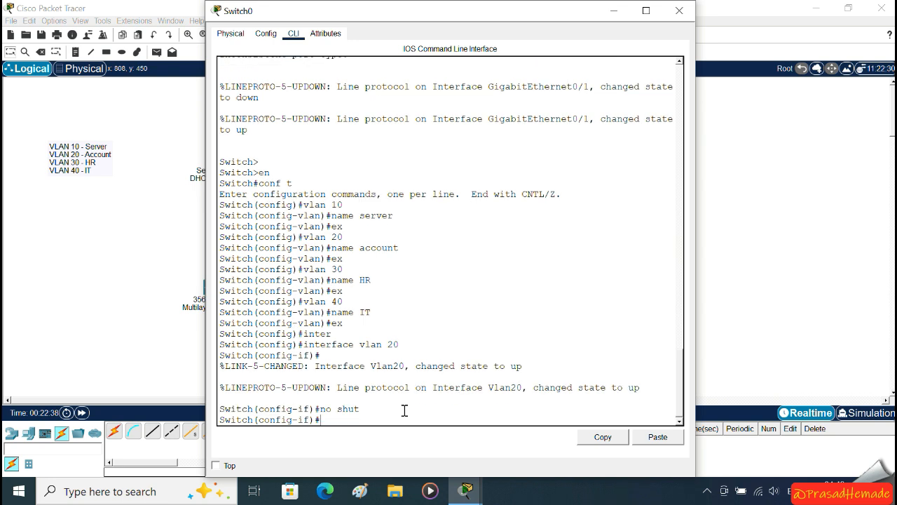
pyautogui.write('ex')
pyautogui.press('Return')
# - Create the VLAN 10 interface on Switch0, enable it with no shut, and exit its configuration
pyautogui.write('interface vlan 1')
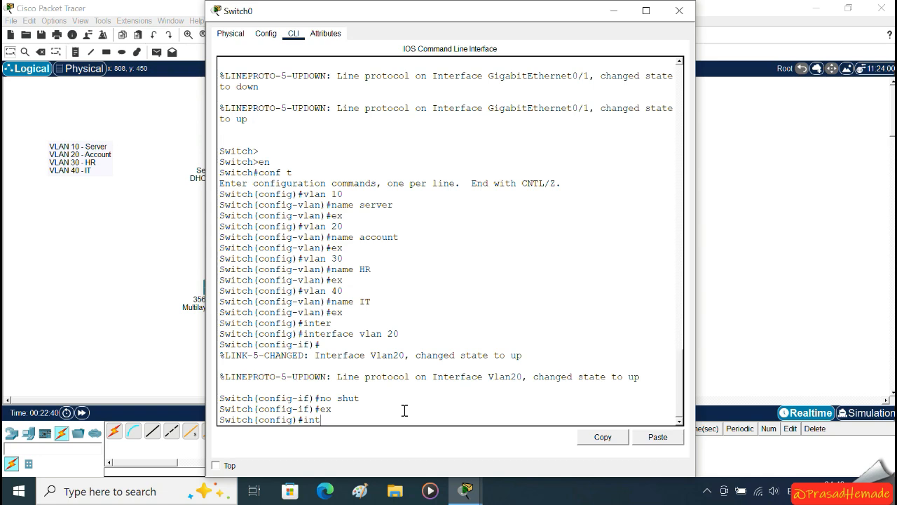
pyautogui.press('Tab')
pyautogui.write('vlan 10')
pyautogui.press('Return')
pyautogui.write('no shut')
pyautogui.press('Return')
pyautogui.write('ex')
pyautogui.press('Return')
# - Create the VLAN 30 interface on Switch0, enable it with no shut, and exit its configuration
pyautogui.write('interface vlan')
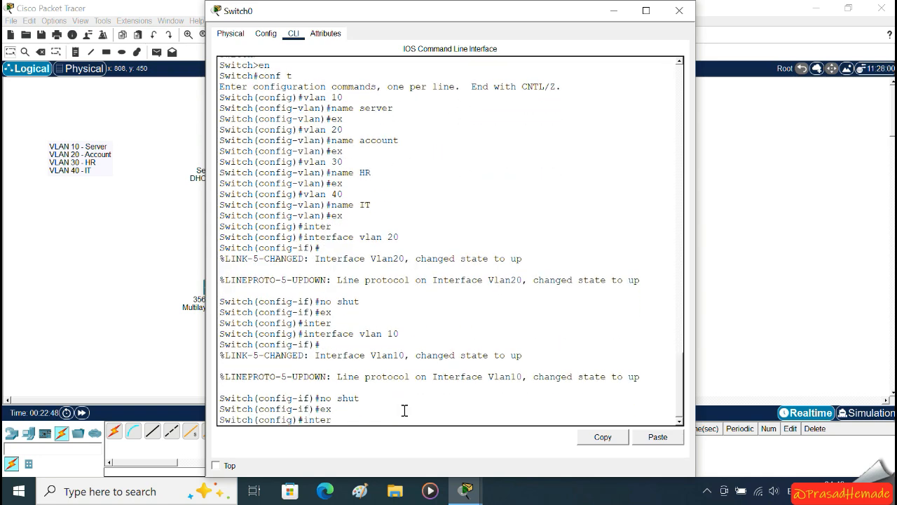
pyautogui.press('Tab')
pyautogui.write('vlan 30')
pyautogui.press('Return')
pyautogui.write('no shut')
pyautogui.press('Return')
pyautogui.write('ex')
pyautogui.press('Return')
# - Create the VLAN 40 interface on Switch0, enable it with no shut, and exit its configuration
pyautogui.write('inter')
pyautogui.press('Tab')
pyautogui.write('v')
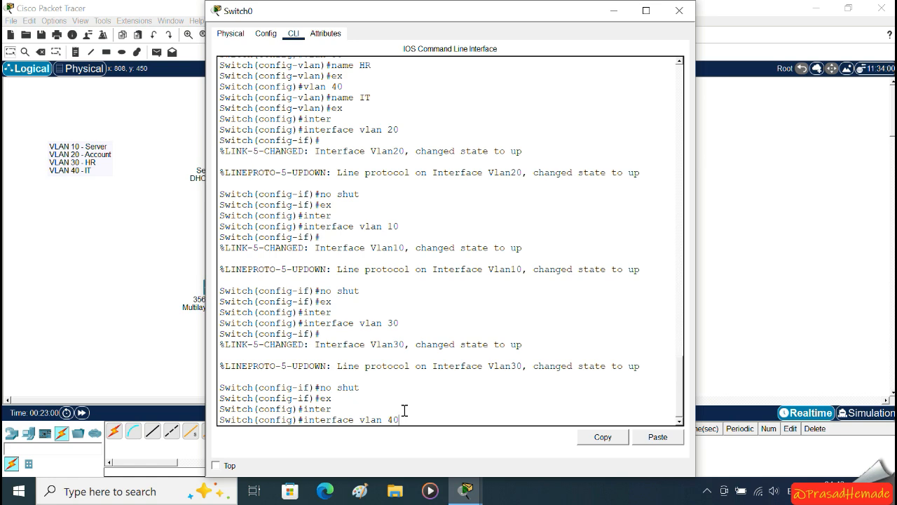
pyautogui.press('Return')
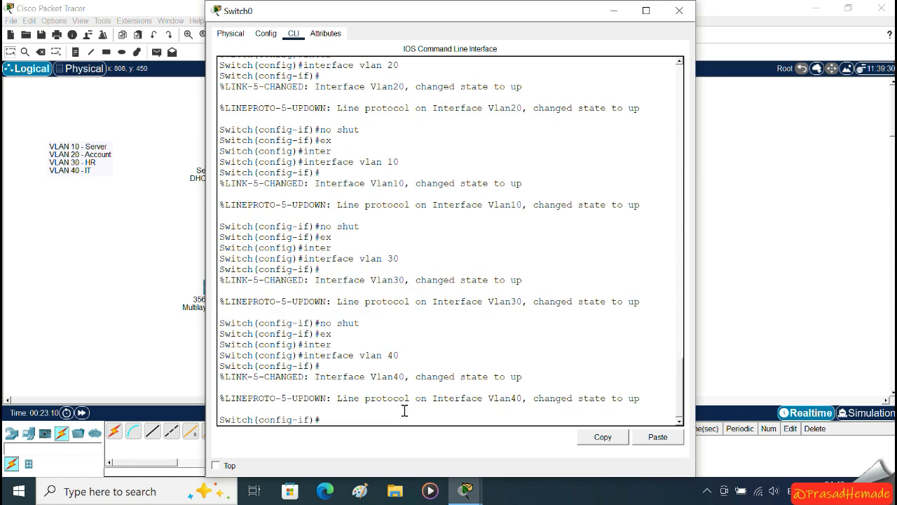
pyautogui.write('no shut')
pyautogui.press('Return')
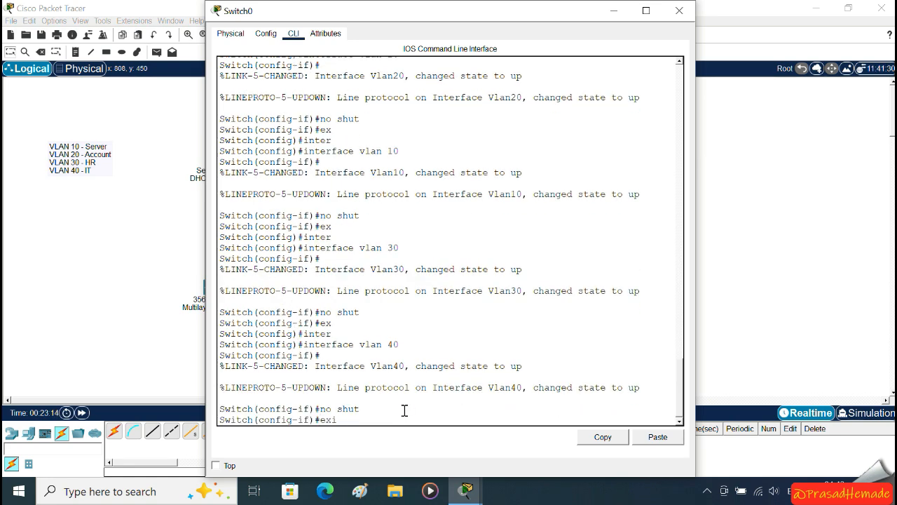
pyautogui.write('ex')
pyautogui.press('Tab')
pyautogui.press('Return')
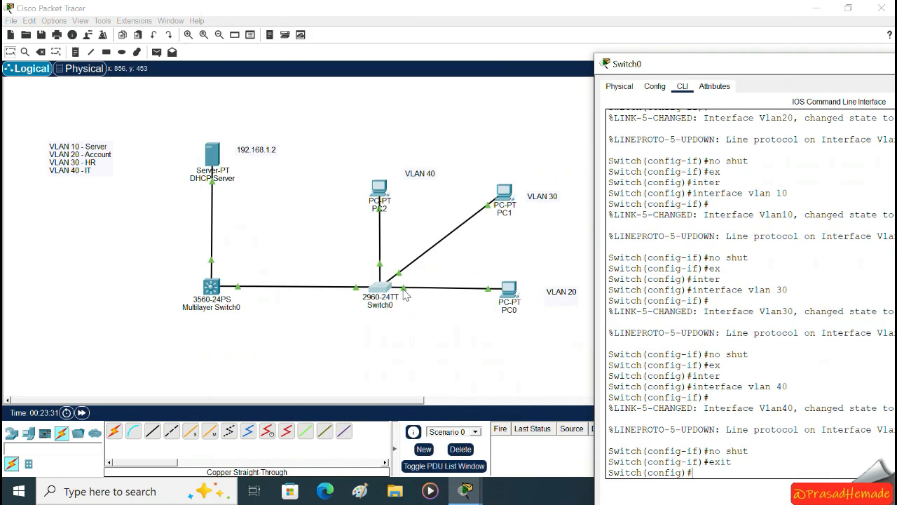
# - Check Switch0's port labels in the topology, then enter interface configuration for its port fastEthernet 0/1
pyautogui.click(405, 309)
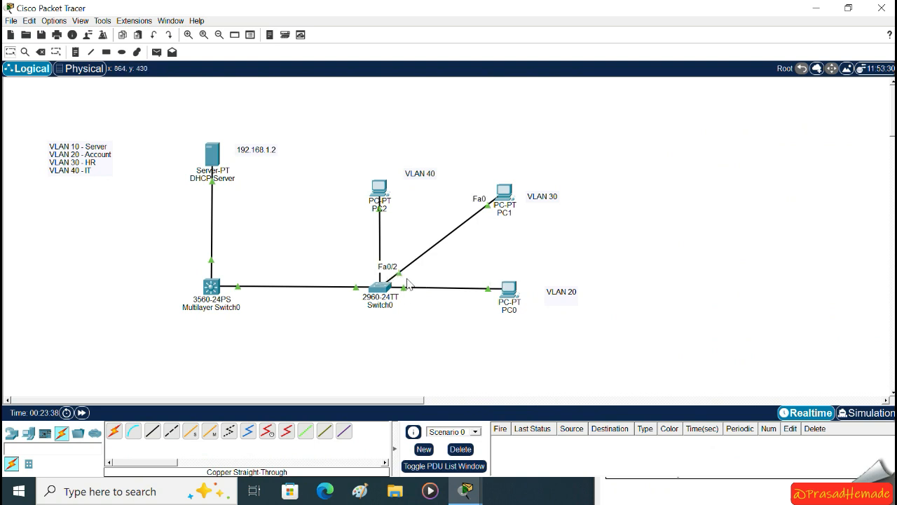
pyautogui.click(375, 290)
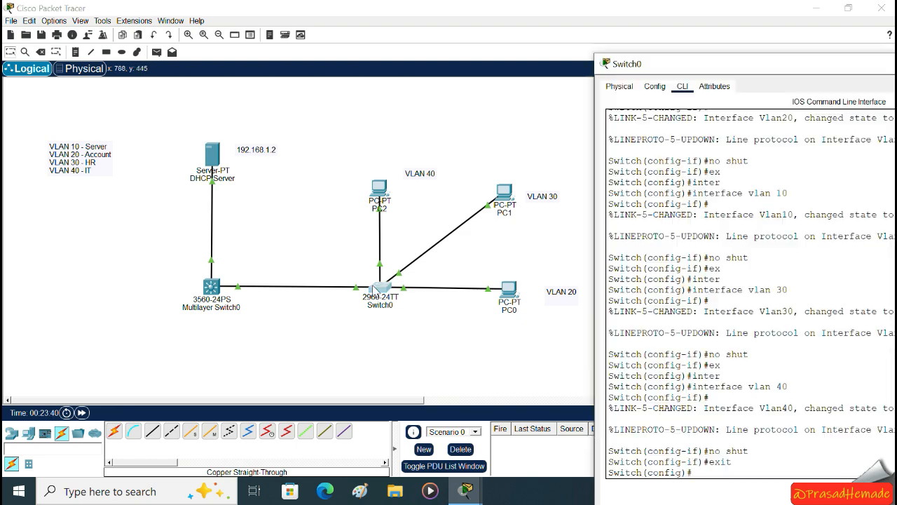
pyautogui.moveTo(702, 70); pyautogui.dragTo(367, 19)
pyautogui.write('int')
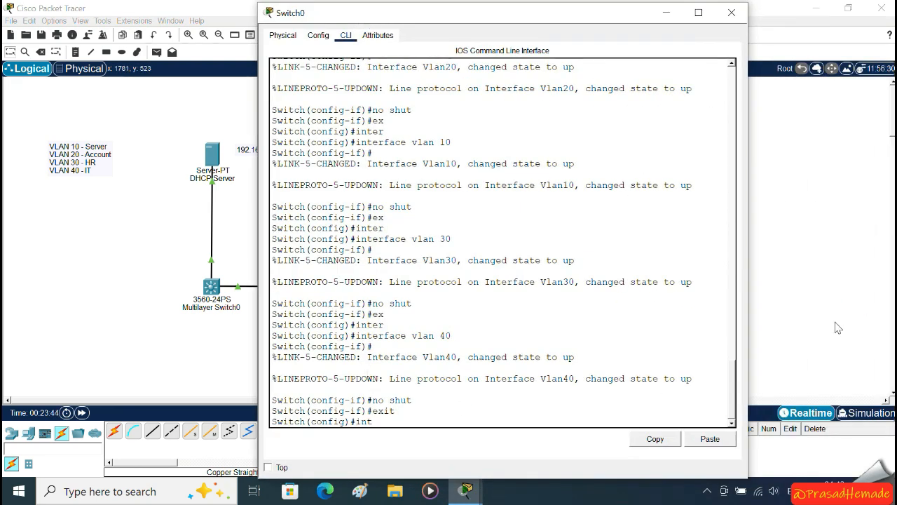
pyautogui.write('erface')
pyautogui.press('Tab')
pyautogui.write('fas')
pyautogui.press('Tab')
pyautogui.write('0')
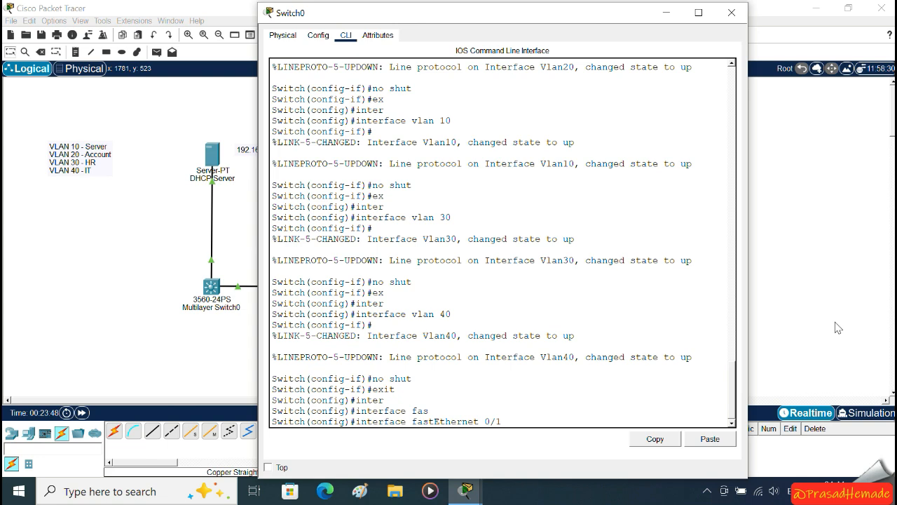
pyautogui.press('Return')
# - Set fastEthernet 0/1 to access mode with switchport mode access
pyautogui.write('swmo')
pyautogui.press('Return')
pyautogui.write('switchport m')
pyautogui.press('Tab')
pyautogui.write('mode')
pyautogui.press('Tab')
pyautogui.write('acc')
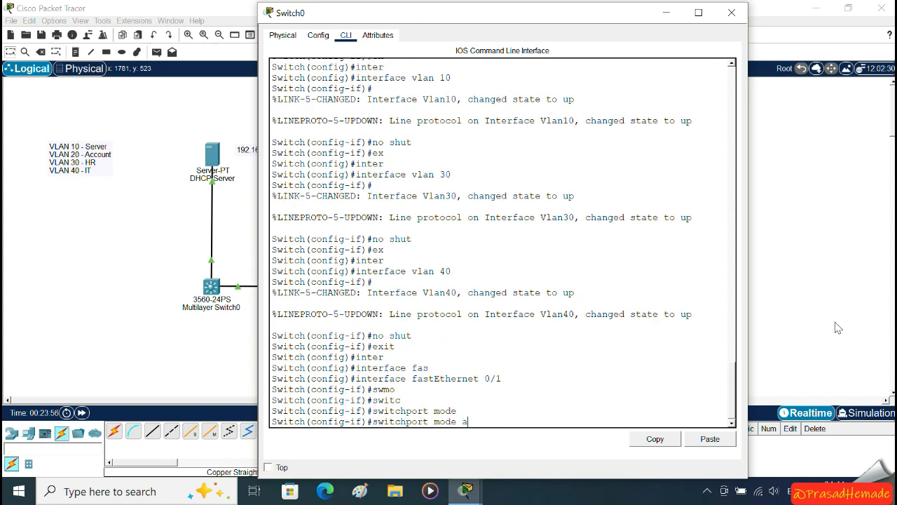
pyautogui.press('Tab')
pyautogui.press('Return')
# - Assign fastEthernet 0/1 to access VLAN 20, enable the port with no shut, and exit its configuration
pyautogui.write('sw')
pyautogui.press('Tab')
pyautogui.write('acc')
pyautogui.press('Tab')
pyautogui.write('vlan')
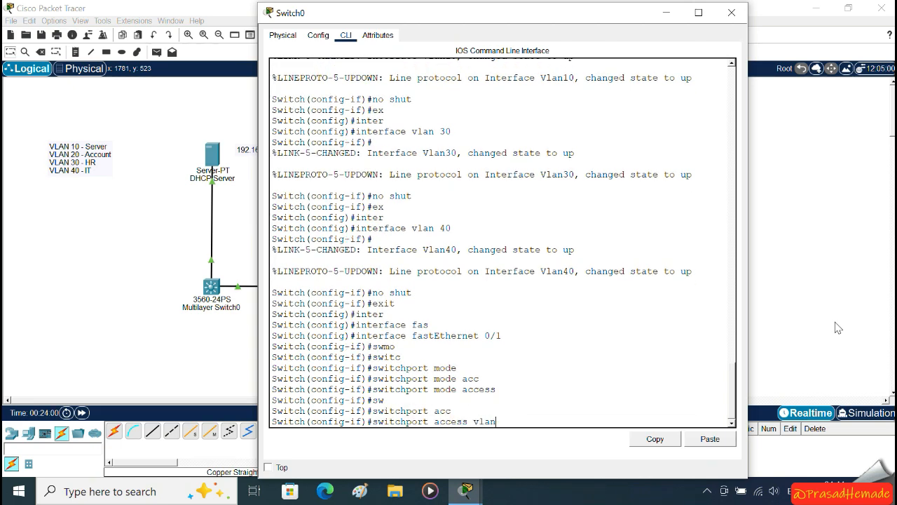
pyautogui.press('Tab')
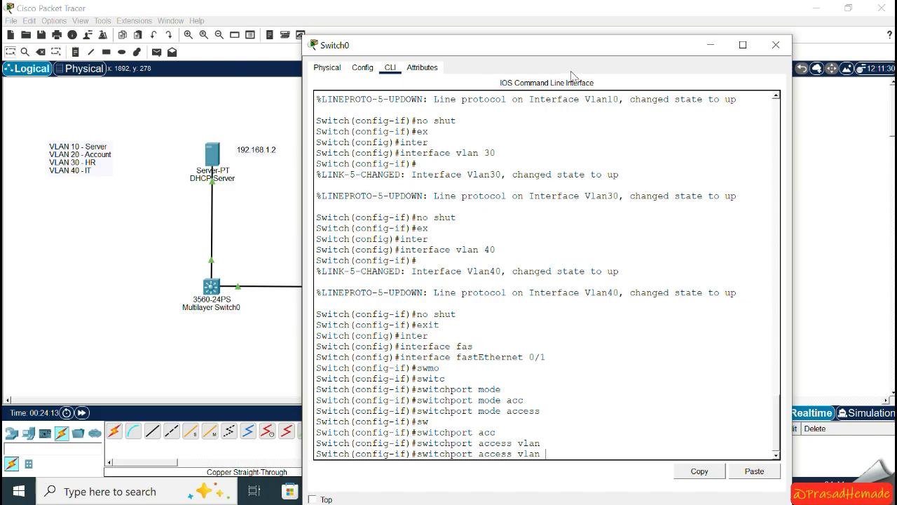
pyautogui.moveTo(593, 53); pyautogui.dragTo(575, 20)
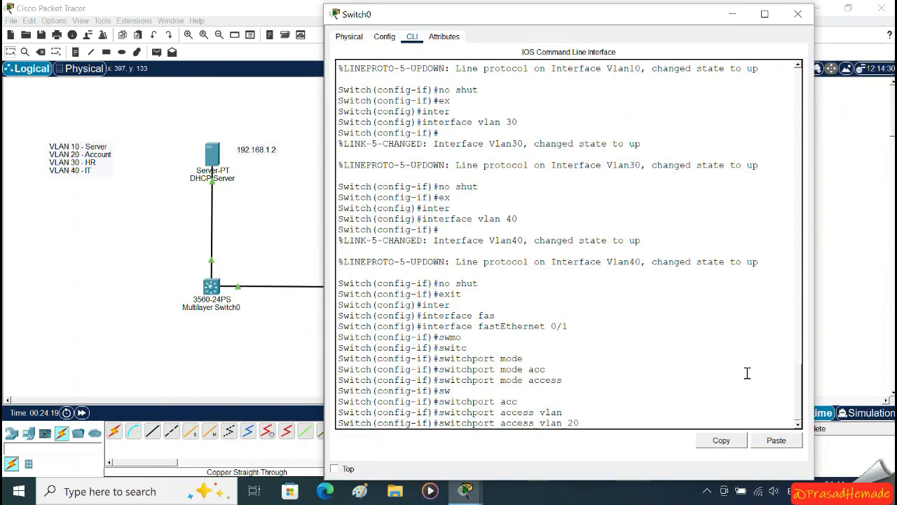
pyautogui.write('0')
pyautogui.press('Return')
pyautogui.write('no shut')
pyautogui.press('Return')
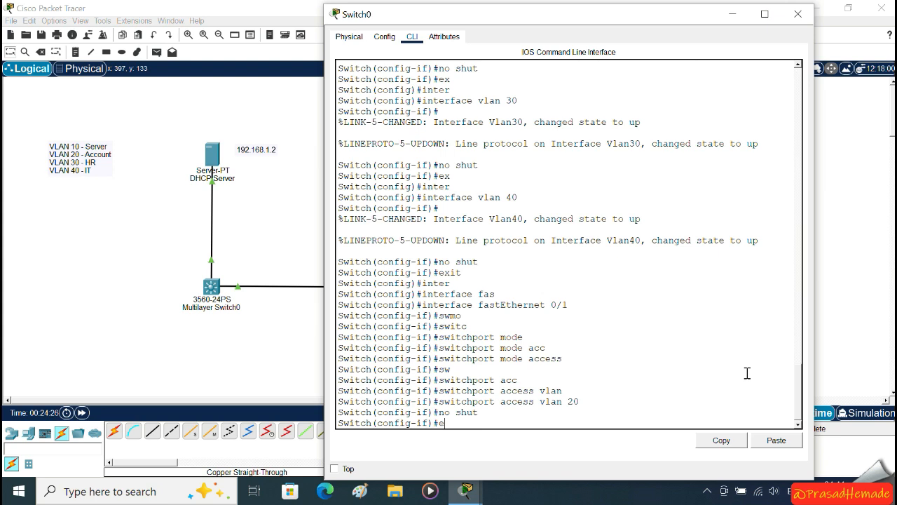
pyautogui.write('ex')
pyautogui.press('Return')
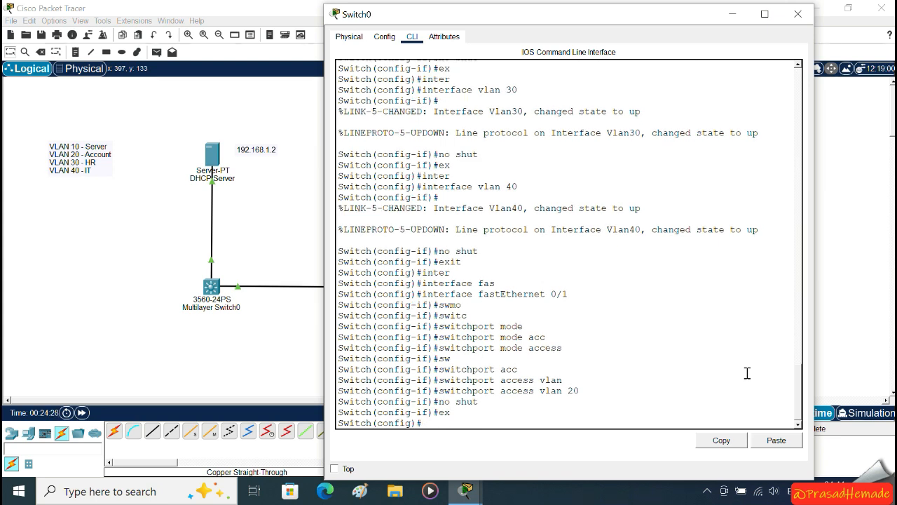
# - Enter interface configuration for fastEthernet 0/2 on Switch0 and set the port to access mode
pyautogui.press('Up')
pyautogui.press('Up')
pyautogui.press('Up')
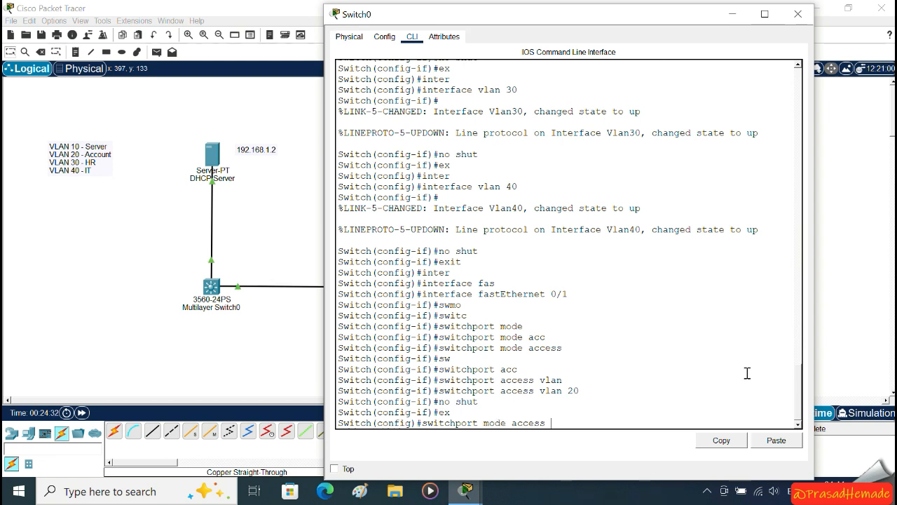
pyautogui.press('Up')
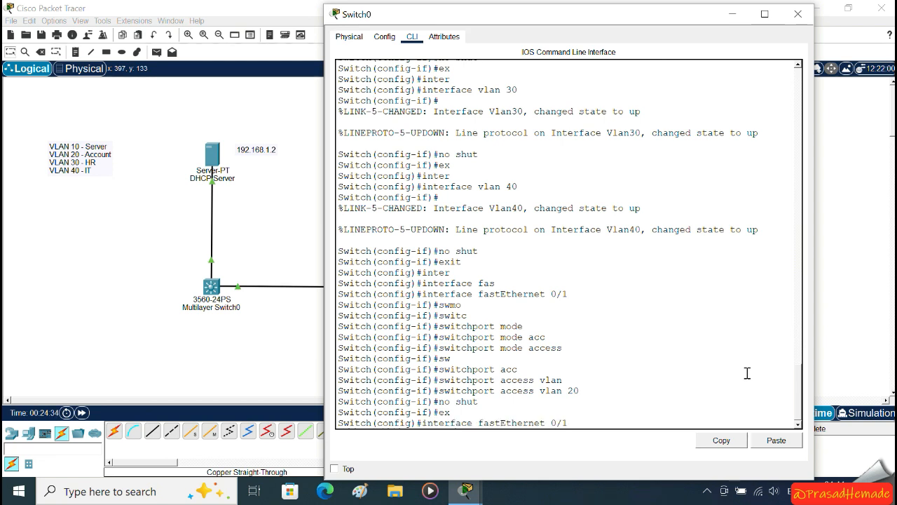
pyautogui.press('Return')
pyautogui.write('sw')
pyautogui.press('Tab')
pyautogui.write('mod')
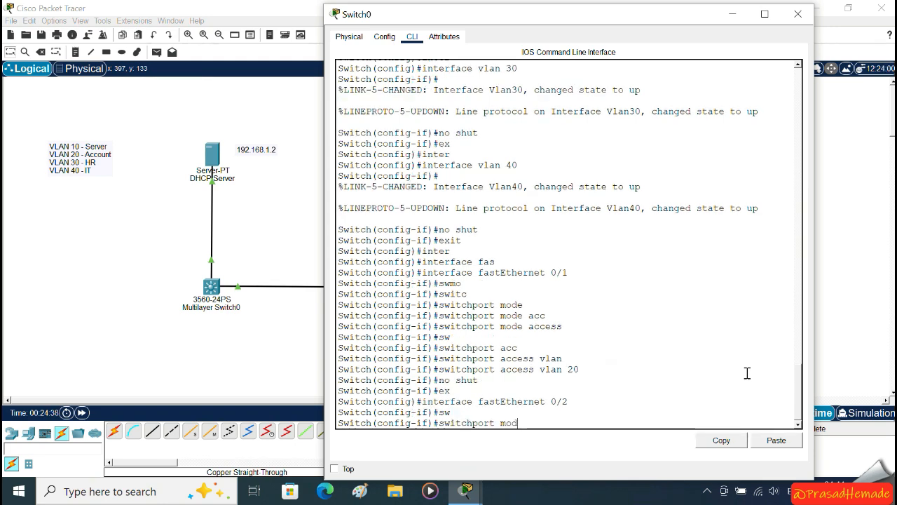
pyautogui.write('e')
pyautogui.press('Tab')
pyautogui.write('acc')
pyautogui.press('Tab')
pyautogui.press('Return')
# - Assign fastEthernet 0/2 to access VLAN 30 and exit its interface configuration
pyautogui.write('sw')
pyautogui.press('Tab')
pyautogui.write('acc')
pyautogui.press('Tab')
pyautogui.write('vlan 30')
pyautogui.press('Return')
pyautogui.write('w')
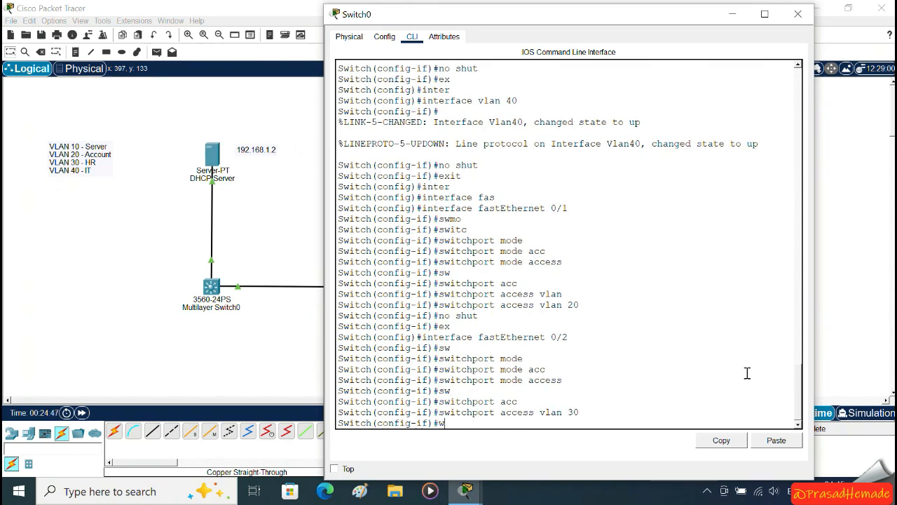
pyautogui.press('BackSpace')
pyautogui.write('ex')
pyautogui.press('Return')
# - Enter interface configuration for fastEthernet 0/3 on Switch0 and set the port to access mode
pyautogui.write('inter')
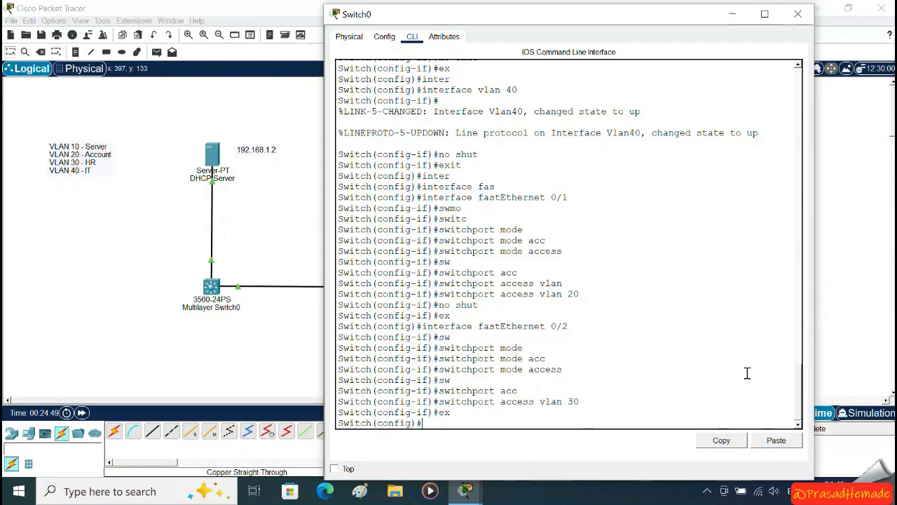
pyautogui.press('Tab')
pyautogui.write('vla')
pyautogui.press('BackSpace')
pyautogui.press('BackSpace')
pyautogui.press('BackSpace')
pyautogui.write('fas')
pyautogui.press('Tab')
pyautogui.write('0/3')
pyautogui.press('Return')
pyautogui.write('sw')
pyautogui.press('Tab')
pyautogui.write('mode')
pyautogui.press('Tab')
pyautogui.write('acc')
pyautogui.press('Tab')
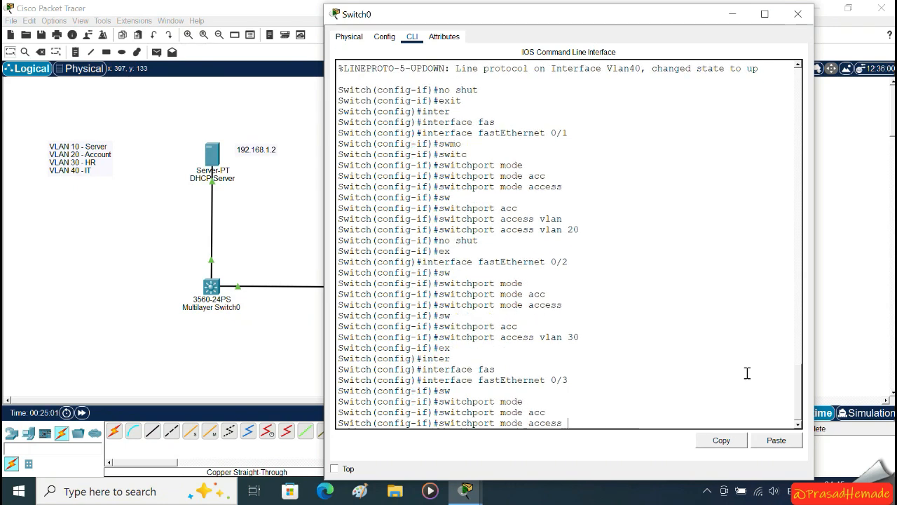
pyautogui.press('Return')
# - Assign fastEthernet 0/3 to access VLAN 40 and exit its interface configuration
pyautogui.write('sw')
pyautogui.press('Tab')
pyautogui.write('acc')
pyautogui.press('Tab')
pyautogui.write('vlan')
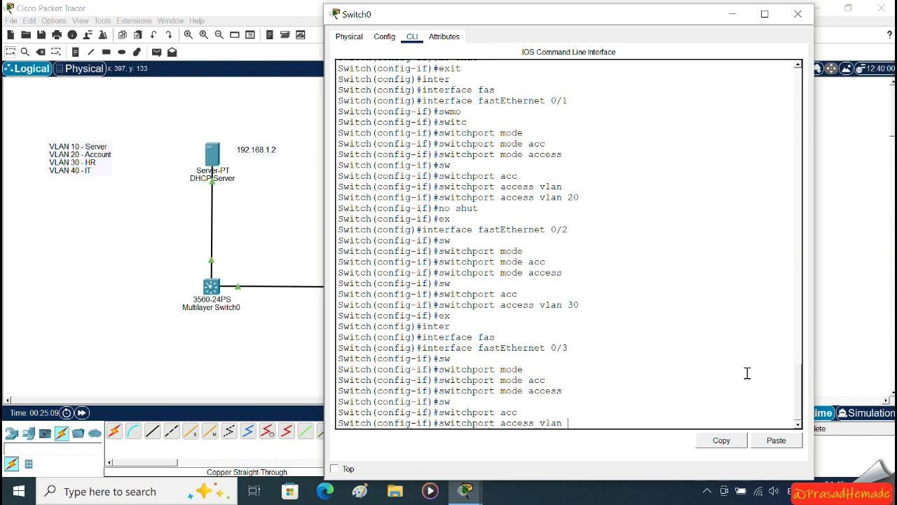
pyautogui.write(' 40')
pyautogui.press('Return')
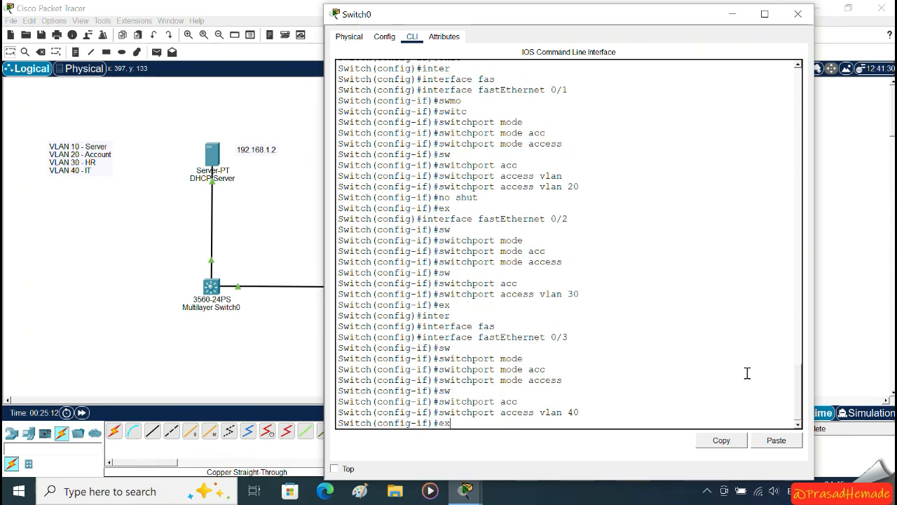
pyautogui.write('ex')
pyautogui.press('Return')
# - Exit global configuration mode on Switch0 and save the configuration with wr
pyautogui.write('e')
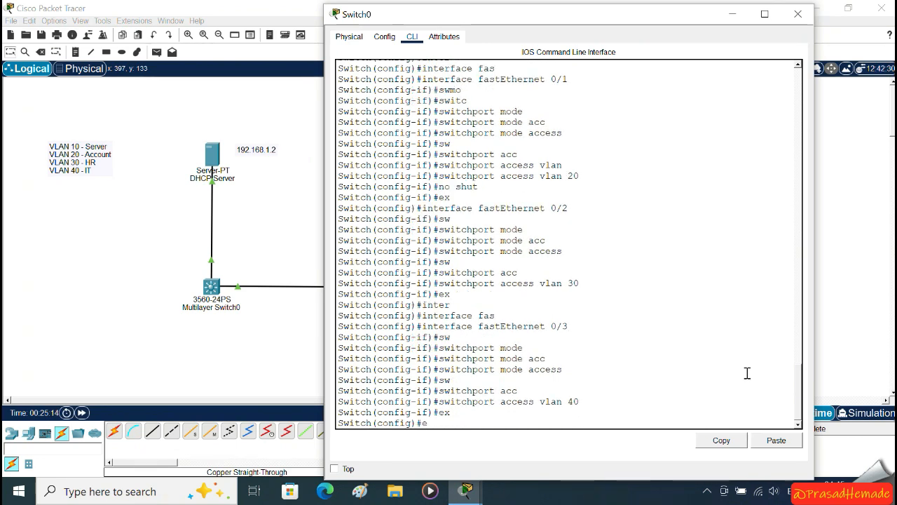
pyautogui.write('x')
pyautogui.press('Return')
pyautogui.write('wr')
pyautogui.press('Return')
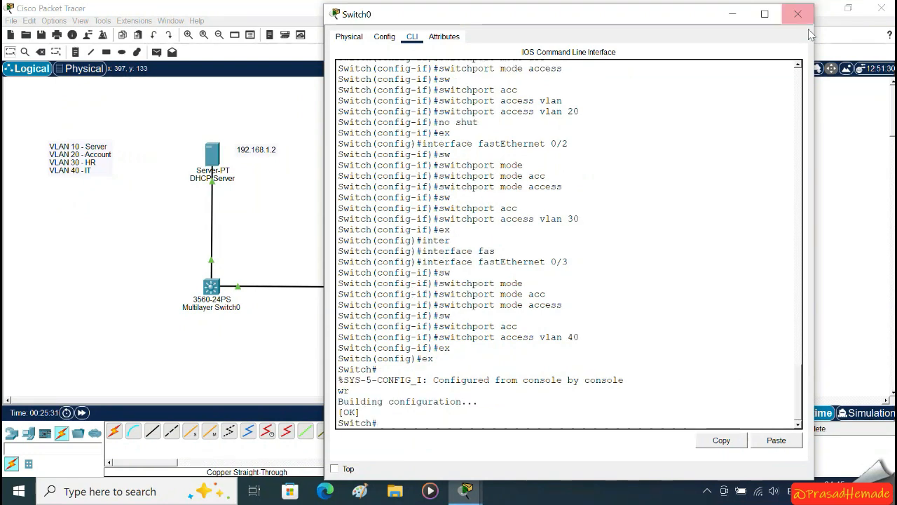
# - Display Switch0's startup-config and examine the access port assignments and VLAN interface entries
pyautogui.write('sh start')
pyautogui.press('Tab')
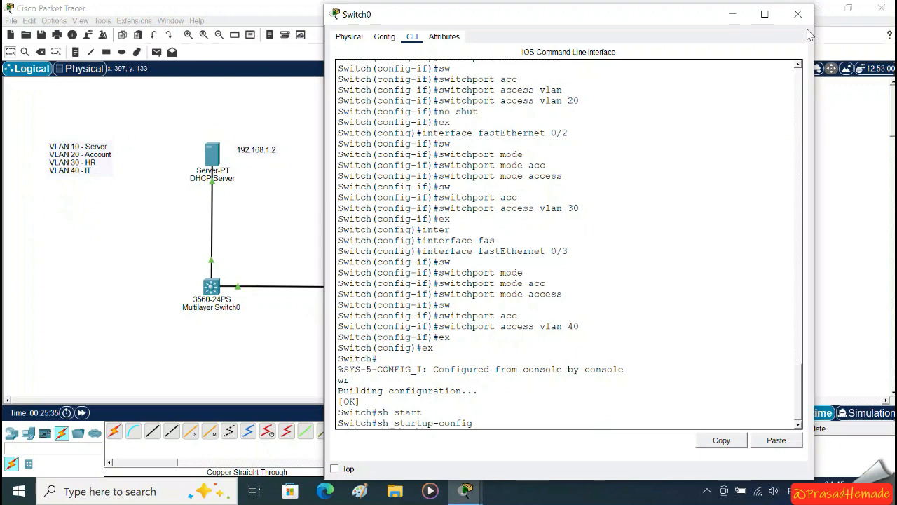
pyautogui.press('Return')
pyautogui.press('space')
pyautogui.moveTo(506, 140); pyautogui.dragTo(384, 150)
pyautogui.moveTo(517, 191); pyautogui.dragTo(382, 194)
pyautogui.moveTo(523, 231); pyautogui.dragTo(393, 241)
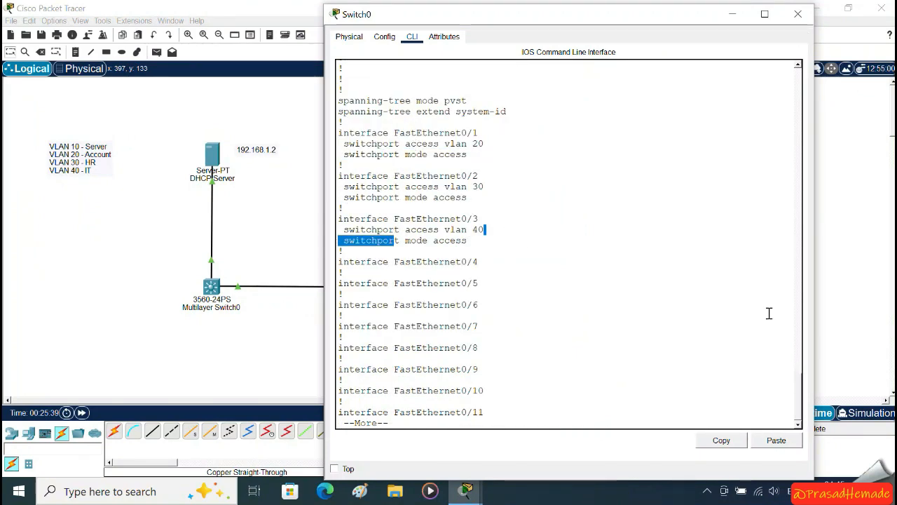
pyautogui.moveTo(801, 415)
pyautogui.mouseDown()
pyautogui.moveTo(798, 377)
pyautogui.moveTo(800, 429)
pyautogui.mouseUp()
pyautogui.press('space')
pyautogui.press('space')
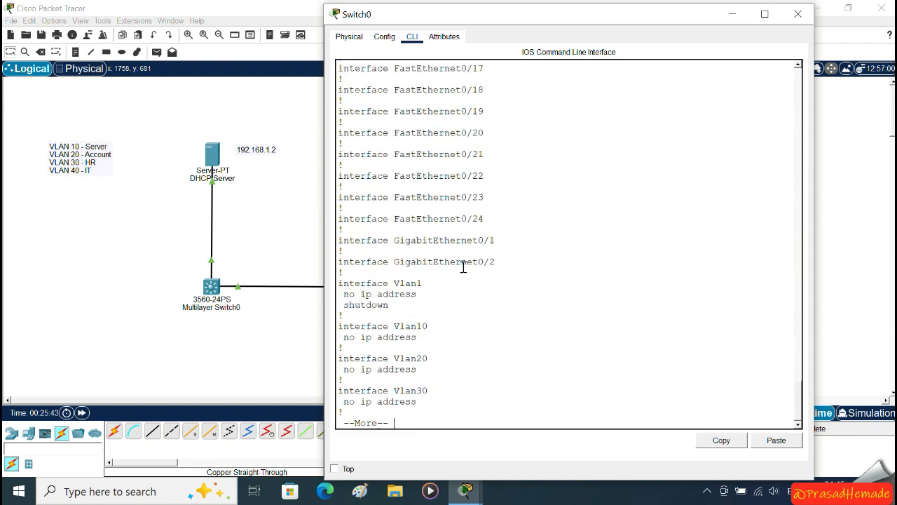
# - Examine the rest of Switch0's startup-config, checking the GigabitEthernet0/1 and VLAN interface entries
pyautogui.moveTo(510, 241); pyautogui.dragTo(338, 251)
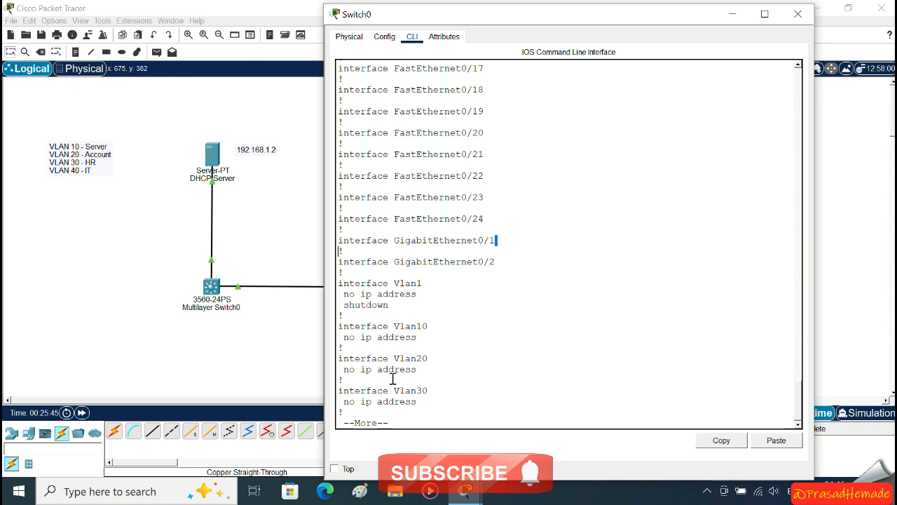
pyautogui.moveTo(505, 338); pyautogui.dragTo(339, 369)
pyautogui.moveTo(457, 394); pyautogui.dragTo(355, 392)
pyautogui.moveTo(439, 329); pyautogui.dragTo(338, 356)
pyautogui.press('space')
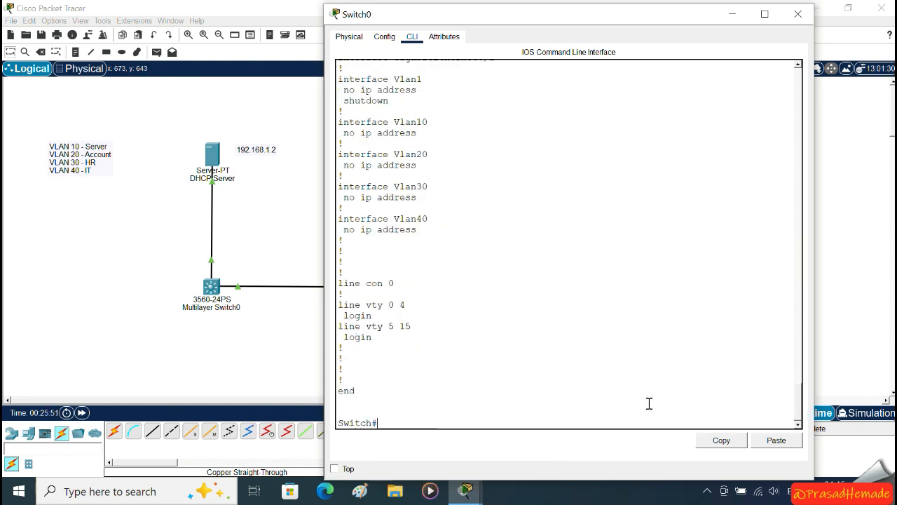
pyautogui.scroll(5, 649, 405)
pyautogui.scroll(-5, 649, 406)
# - Enter global configuration mode on Switch0 and enter interface configuration for gigabitEthernet 0/1
pyautogui.write('con')
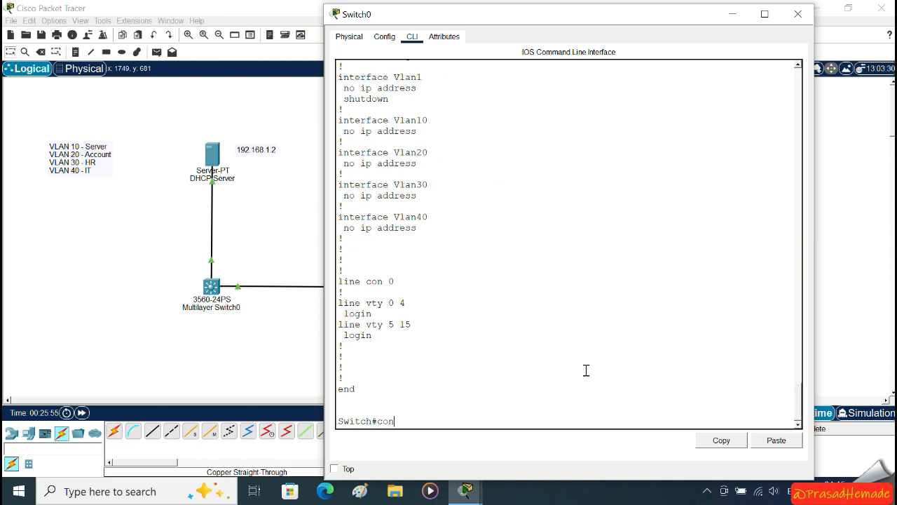
pyautogui.write('f t')
pyautogui.press('Return')
pyautogui.write('inter')
pyautogui.press('Tab')
pyautogui.write('gi')
pyautogui.press('Tab')
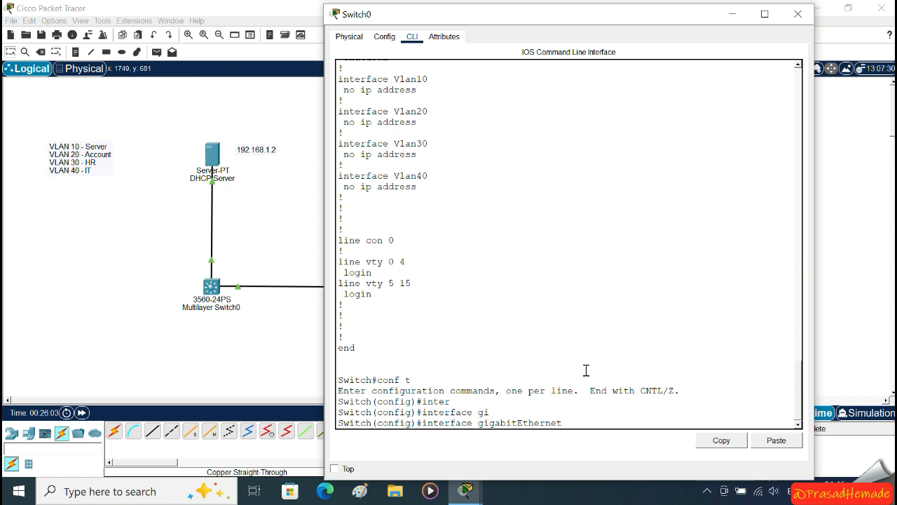
pyautogui.write('0/1')
pyautogui.press('Return')
# - Set gigabitEthernet 0/1 on Switch0 to trunk mode and enable the port with no shut
pyautogui.write('sw')
pyautogui.press('Tab')
pyautogui.write('mode')
pyautogui.press('Tab')
pyautogui.write('tr')
pyautogui.press('Tab')
pyautogui.press('Return')
pyautogui.write('no shut')
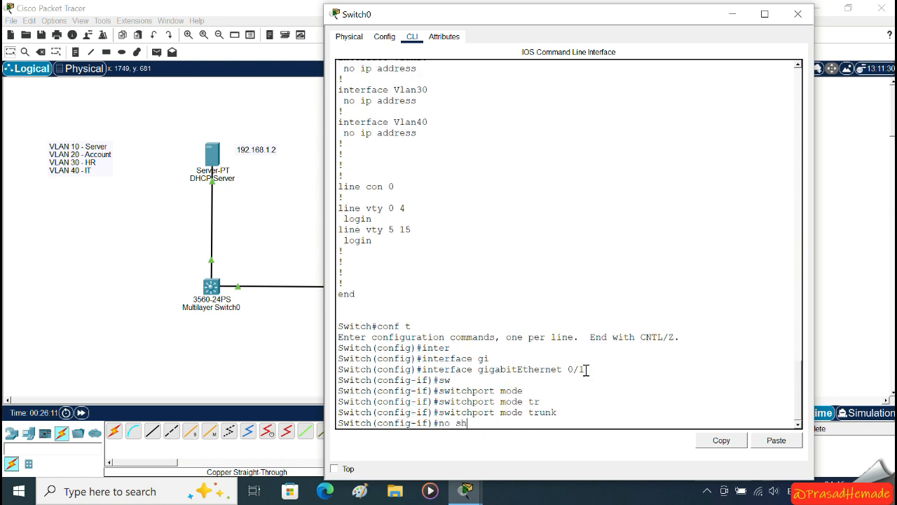
pyautogui.press('Return')
# - Leave configuration mode on Switch0 and save the configuration with wr
pyautogui.write('end')
pyautogui.press('Return')
pyautogui.write('wr')
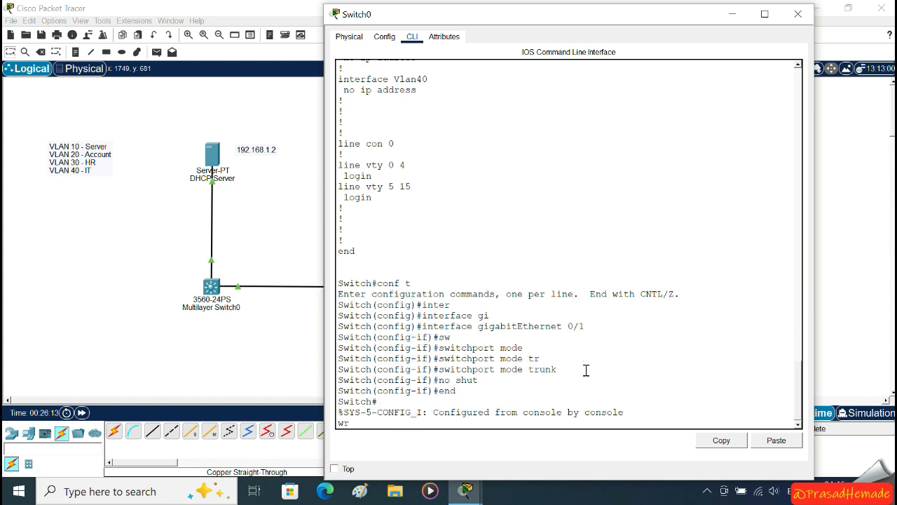
pyautogui.press('Return')
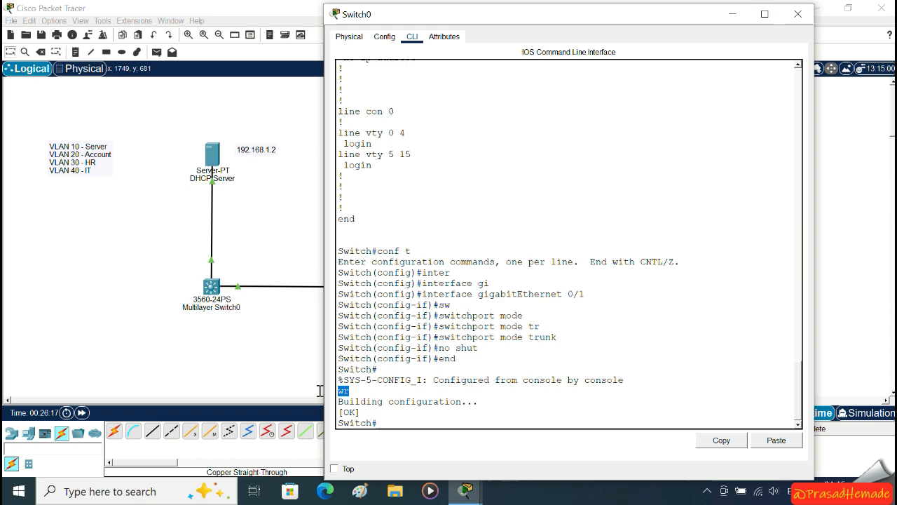
# - Open Multilayer Switch0's command line and examine the FastEthernet0/1 entry in its displayed startup-config
pyautogui.click(126, 246)
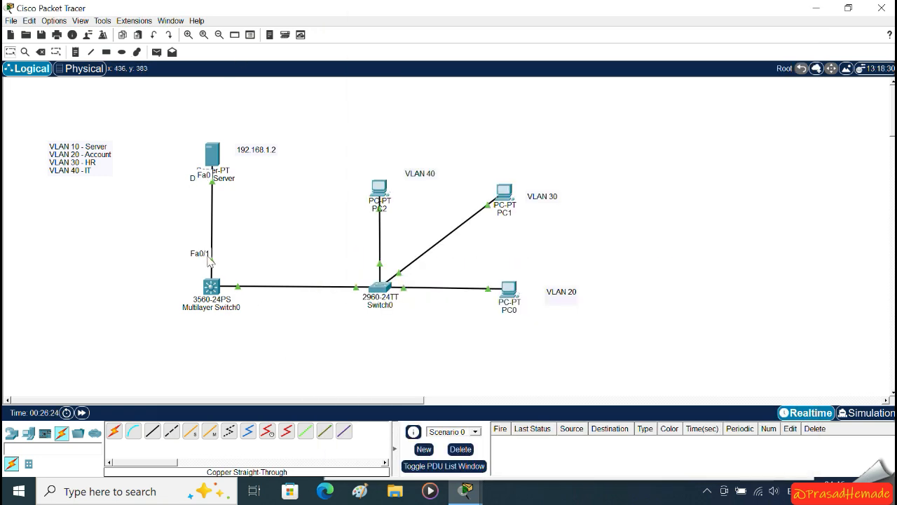
pyautogui.click(212, 288)
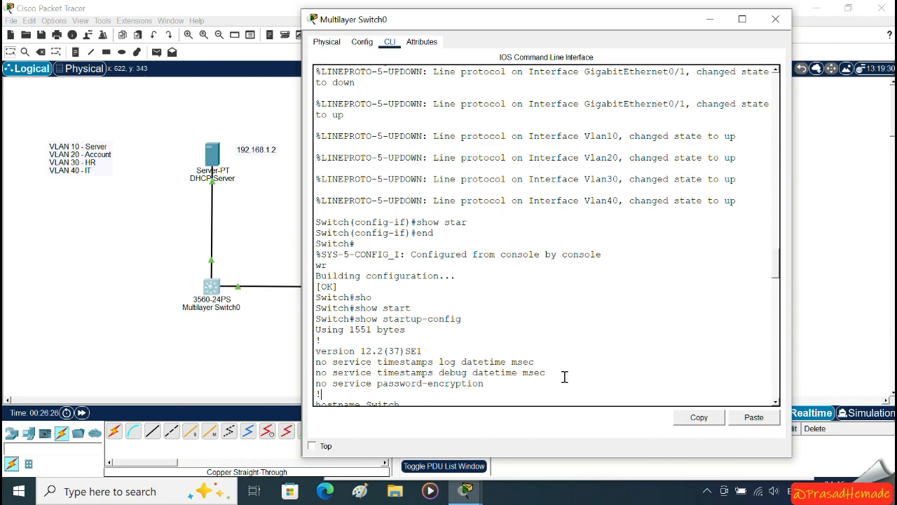
pyautogui.moveTo(777, 270); pyautogui.dragTo(766, 310)
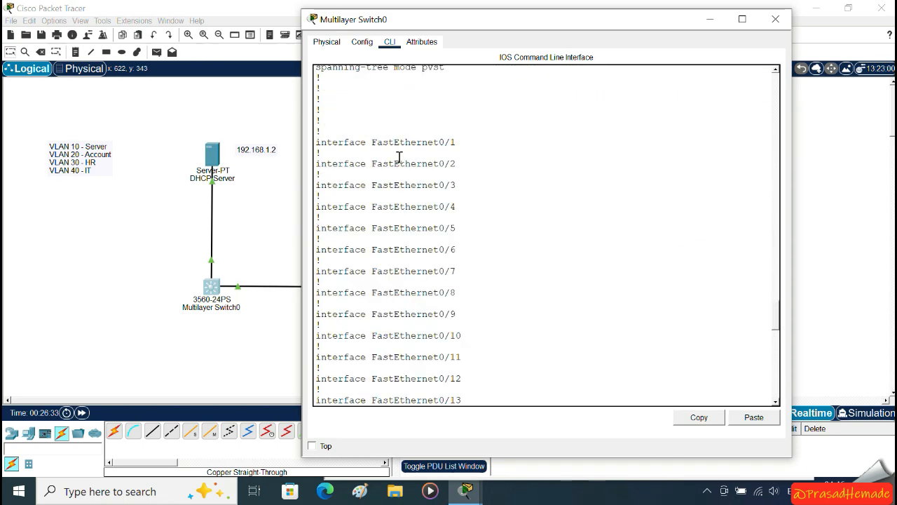
pyautogui.moveTo(473, 138); pyautogui.dragTo(316, 132)
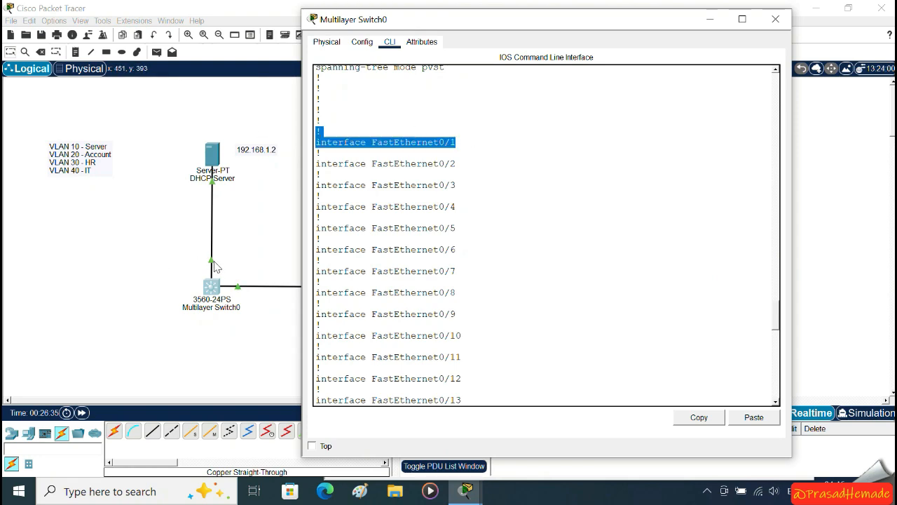
pyautogui.click(240, 248)
pyautogui.click(214, 296)
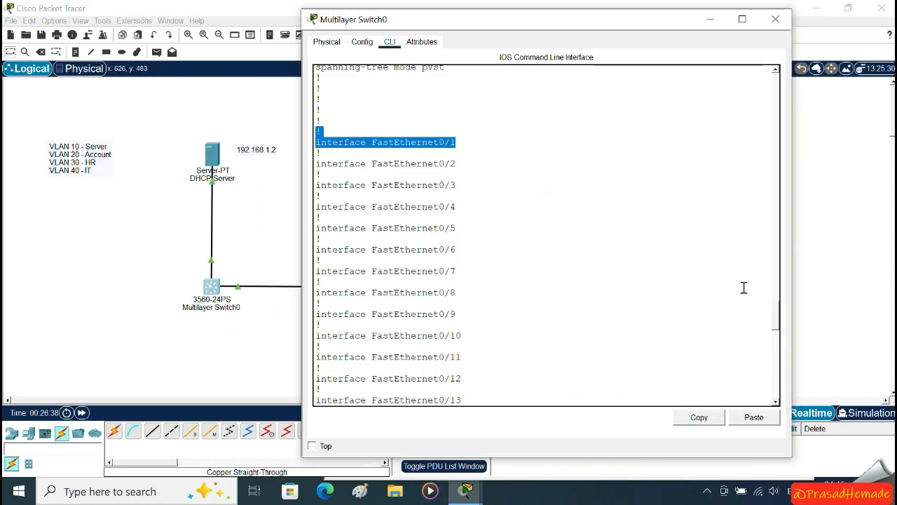
pyautogui.moveTo(777, 326); pyautogui.dragTo(777, 400)
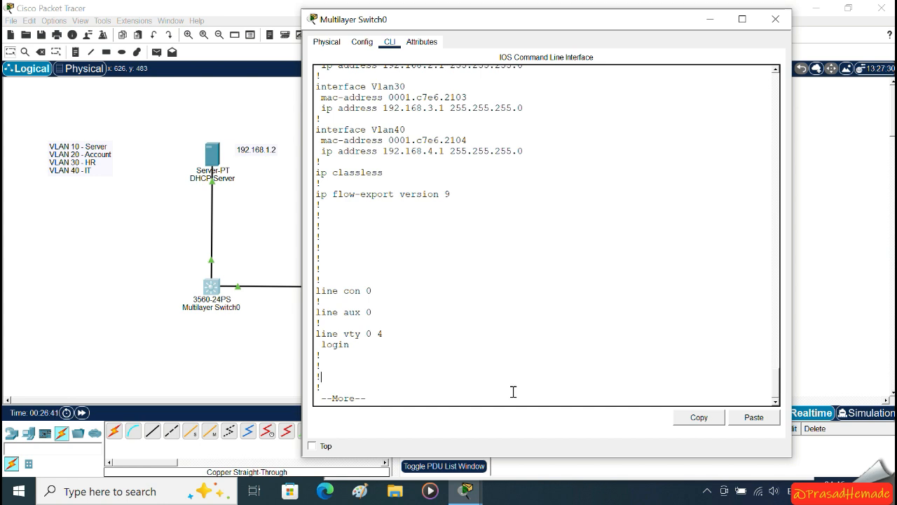
# - Quit the startup-config listing, enter global configuration mode on Multilayer Switch0, and enter interface configuration for fastEthernet 0/1
pyautogui.press('q')
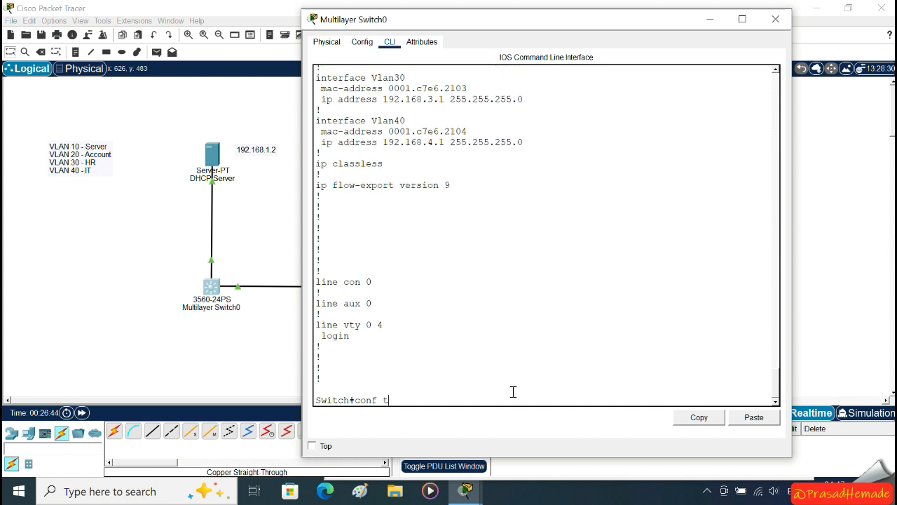
pyautogui.press('Return')
pyautogui.write('inter')
pyautogui.press('Tab')
pyautogui.write('fas')
pyautogui.press('Tab')
pyautogui.write('0/1')
pyautogui.press('Return')
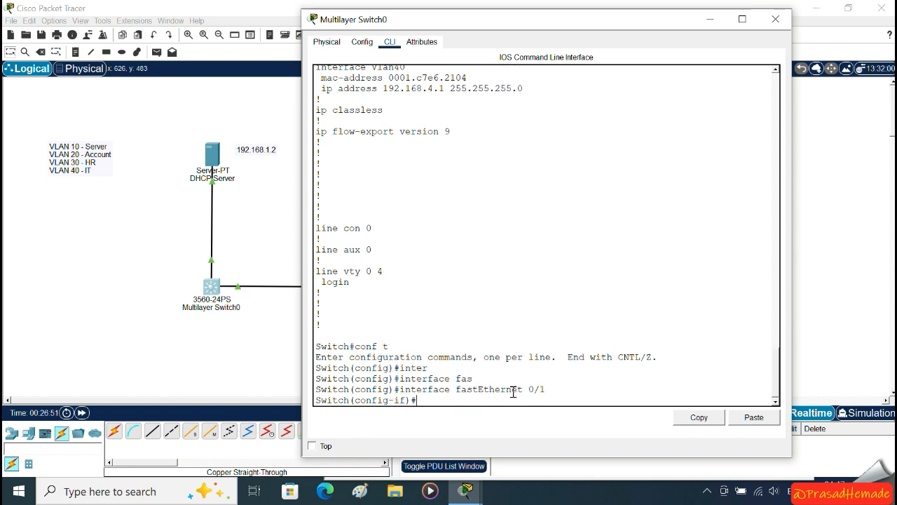
# - Set fastEthernet 0/1 on Multilayer Switch0 to access mode
pyautogui.write('sw')
pyautogui.press('Tab')
pyautogui.write('mode')
pyautogui.press('Tab')
pyautogui.write('a')
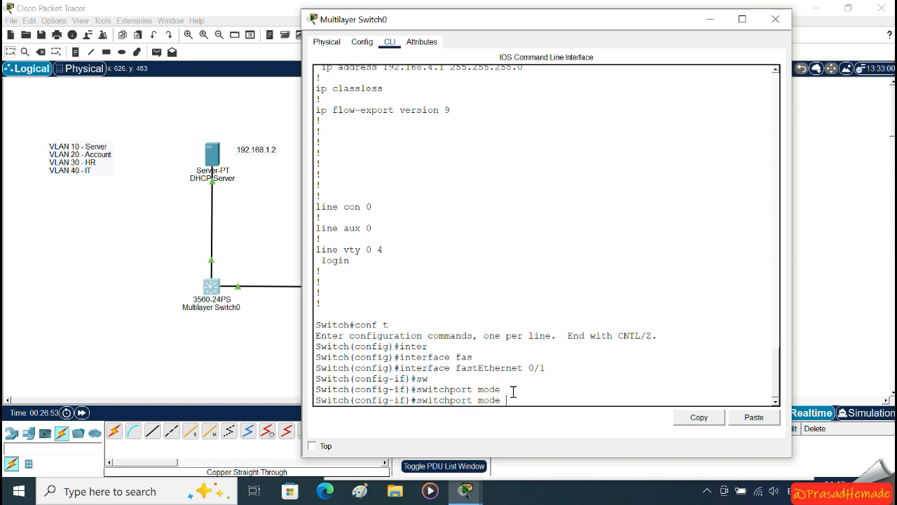
pyautogui.write('cc')
pyautogui.press('Tab')
pyautogui.press('Return')
# - Assign fastEthernet 0/1 on Multilayer Switch0 to access VLAN 10
pyautogui.write('s')
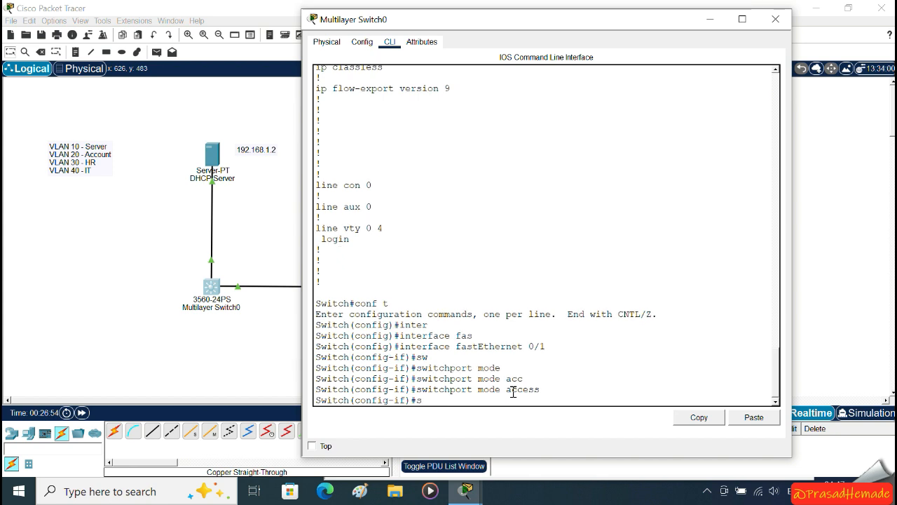
pyautogui.write('witchport a')
pyautogui.press('Tab')
pyautogui.write('acc')
pyautogui.press('Tab')
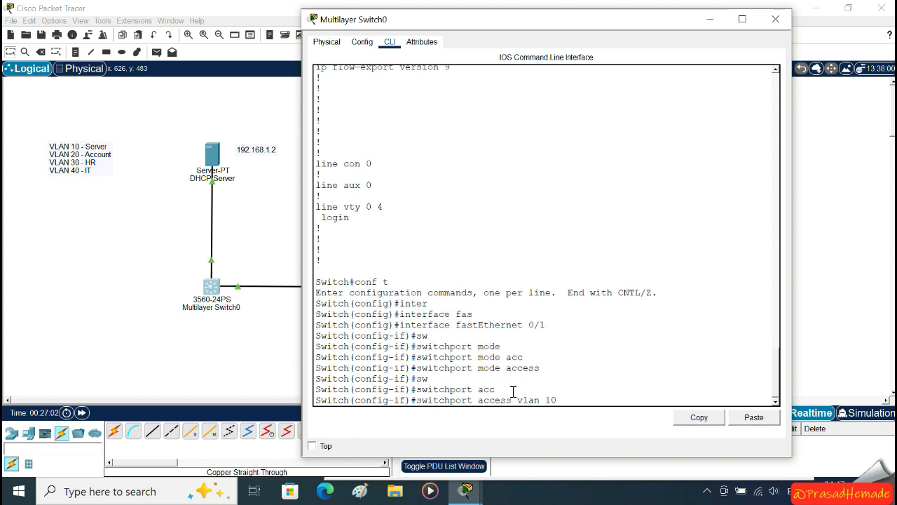
pyautogui.press('Return')
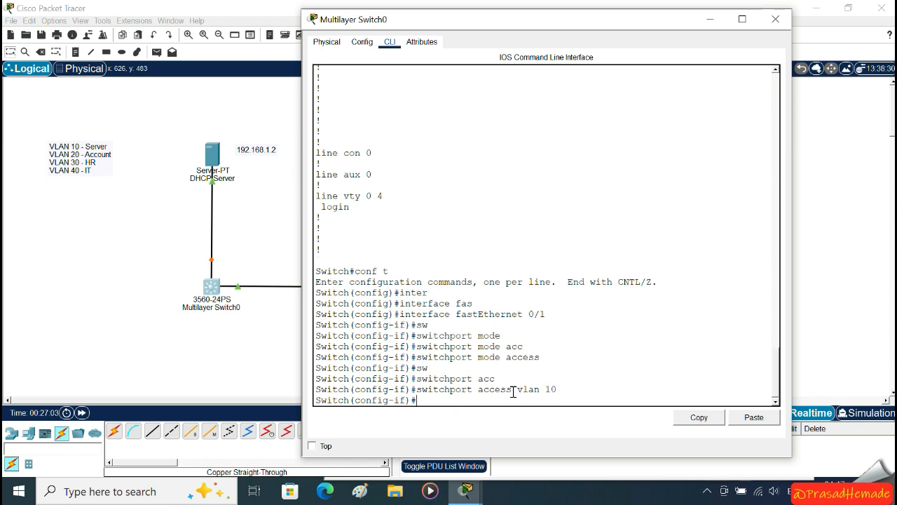
# - Leave configuration mode on Multilayer Switch0 and save the configuration with wr
pyautogui.write('end')
pyautogui.press('Return')
pyautogui.write('wr')
pyautogui.press('Return')
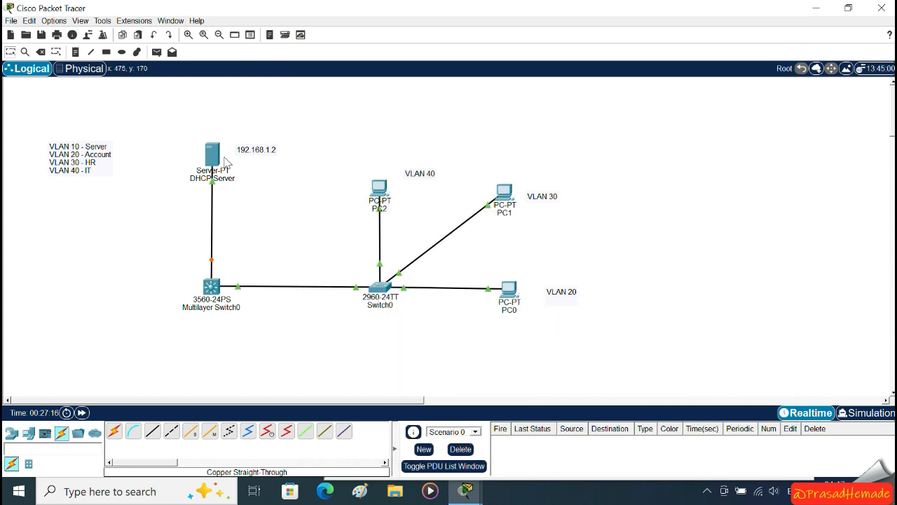
# - Check the DHCP Server's static IPv4 address and default gateway in its IP configuration
pyautogui.moveTo(222, 162)
pyautogui.click(213, 155)
pyautogui.click(265, 82)
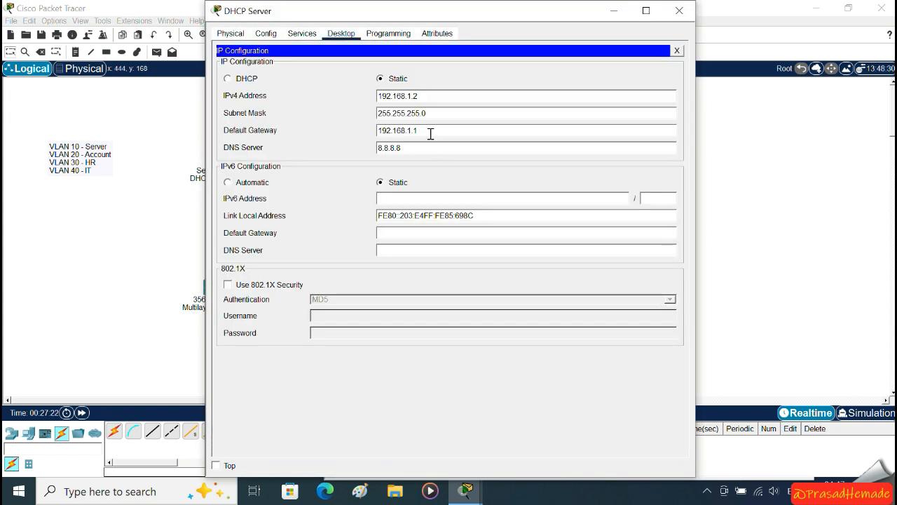
pyautogui.moveTo(431, 131); pyautogui.dragTo(305, 129)
pyautogui.moveTo(431, 97); pyautogui.dragTo(316, 96)
pyautogui.click(679, 10)
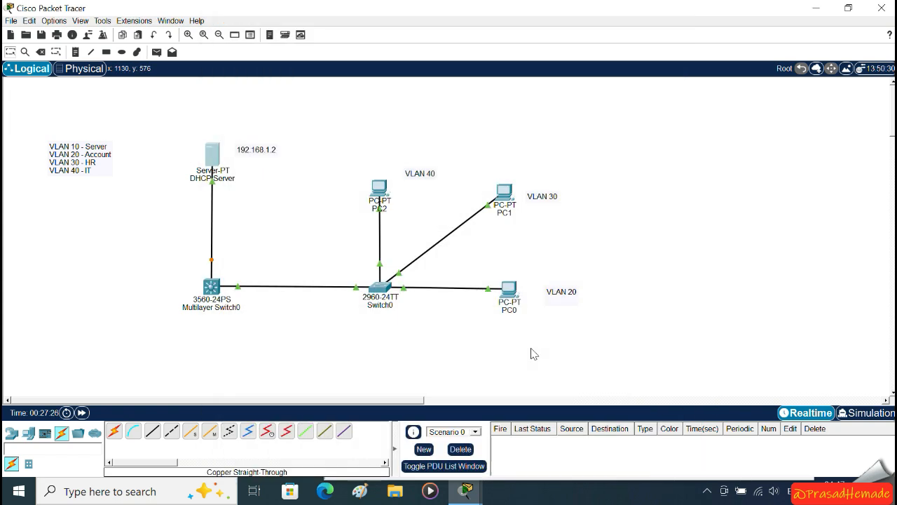
# - Give PC0 the static IPv4 address 192.168.20.2, subnet mask 255.255.255.0 and default gateway 192.168.20.1
pyautogui.click(511, 288)
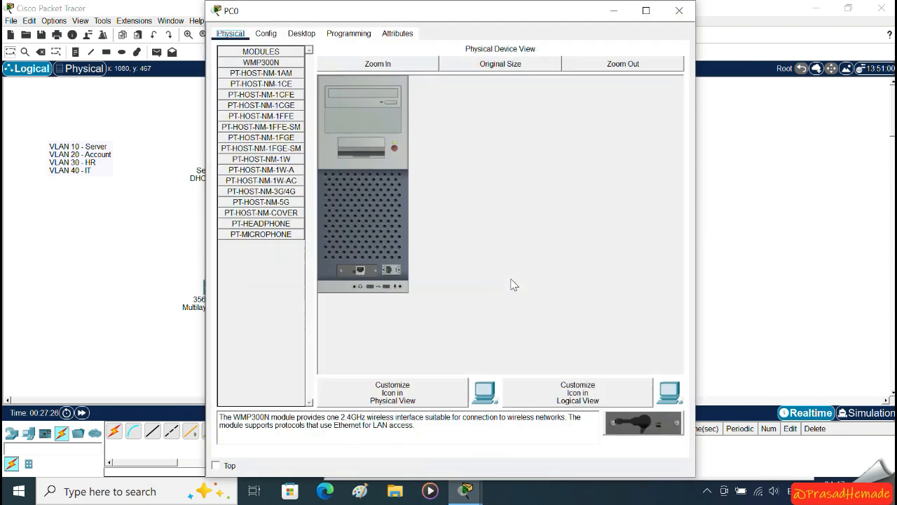
pyautogui.click(301, 33)
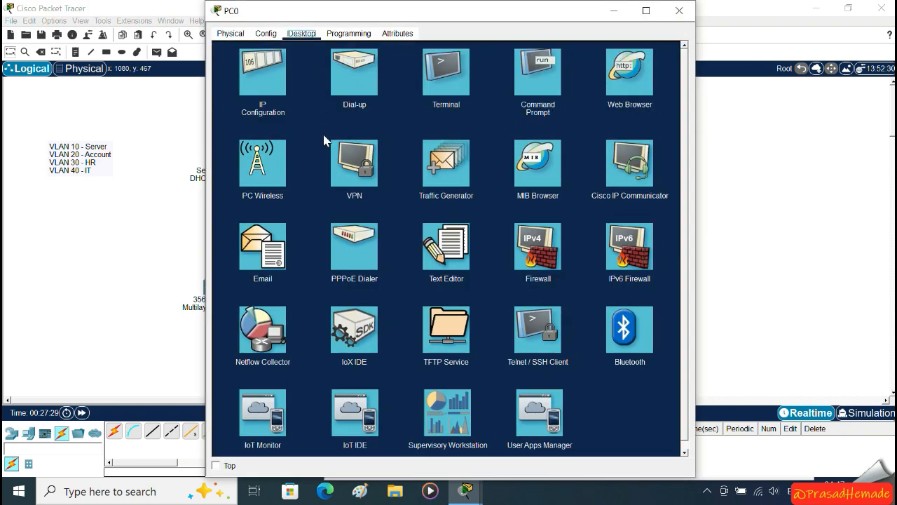
pyautogui.click(279, 100)
pyautogui.click(404, 109)
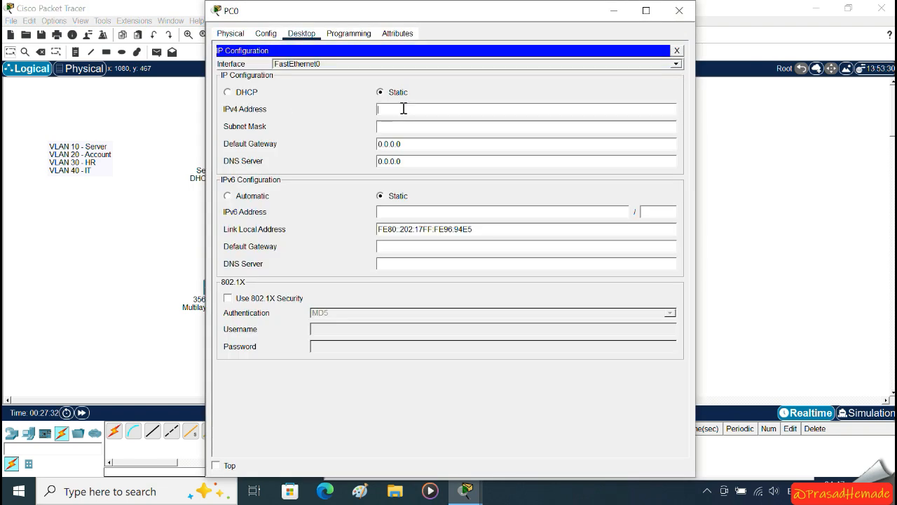
pyautogui.write('192.168')
pyautogui.click(467, 128)
pyautogui.click(456, 144)
pyautogui.press('BackSpace')
pyautogui.press('BackSpace')
pyautogui.press('BackSpace')
pyautogui.press('BackSpace')
pyautogui.press('BackSpace')
pyautogui.press('BackSpace')
pyautogui.press('BackSpace')
pyautogui.write('192.16')
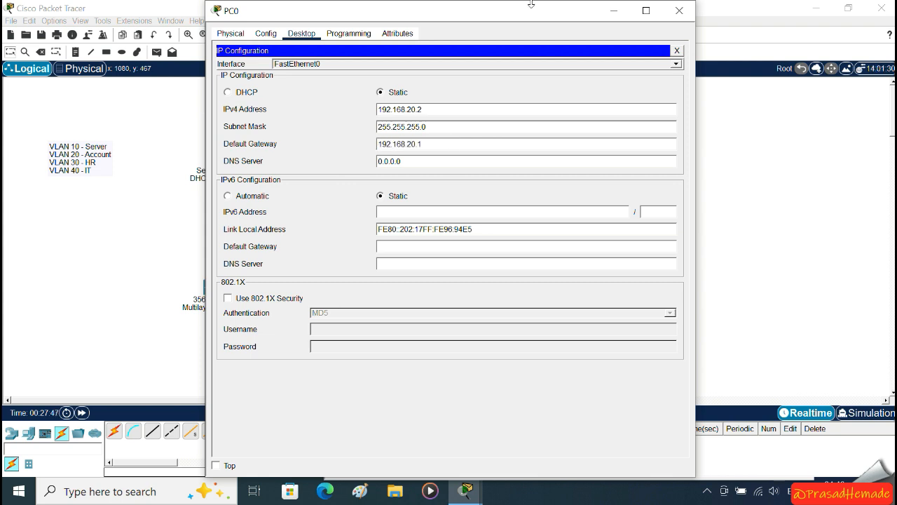
# - Ping the DHCP Server at 192.168.1.2 from PC0's command prompt
pyautogui.click(676, 51)
pyautogui.click(551, 133)
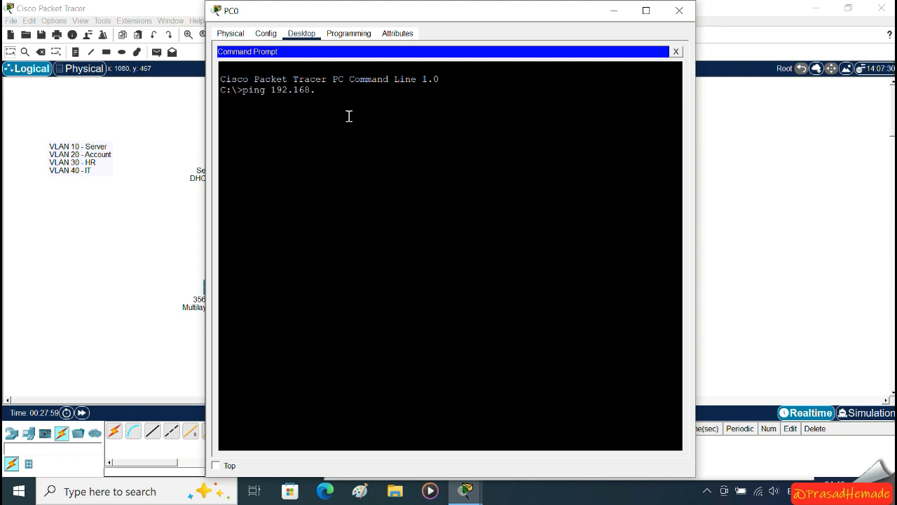
pyautogui.moveTo(391, 8); pyautogui.dragTo(576, 11)
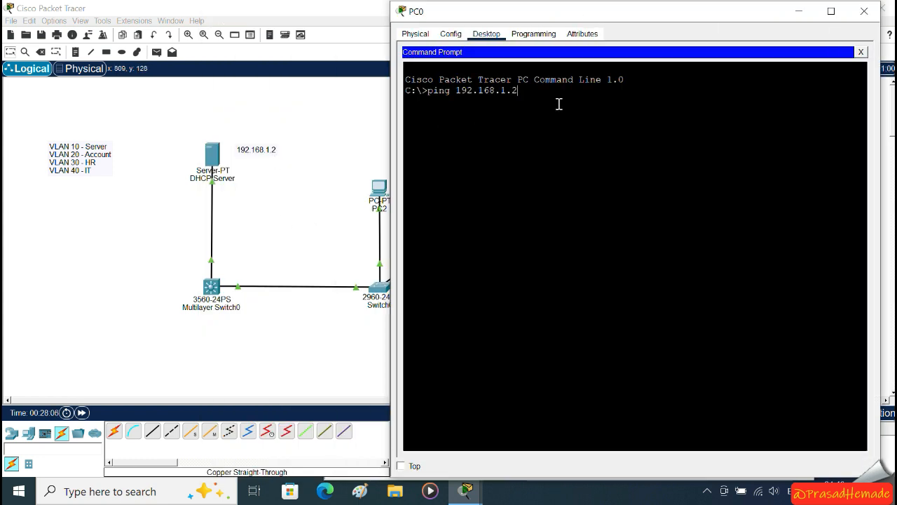
pyautogui.press('Return')
# - Compare PC0's IP configuration with the Vlan20 interface address in Multilayer Switch0's startup-config
pyautogui.click(861, 52)
pyautogui.click(447, 74)
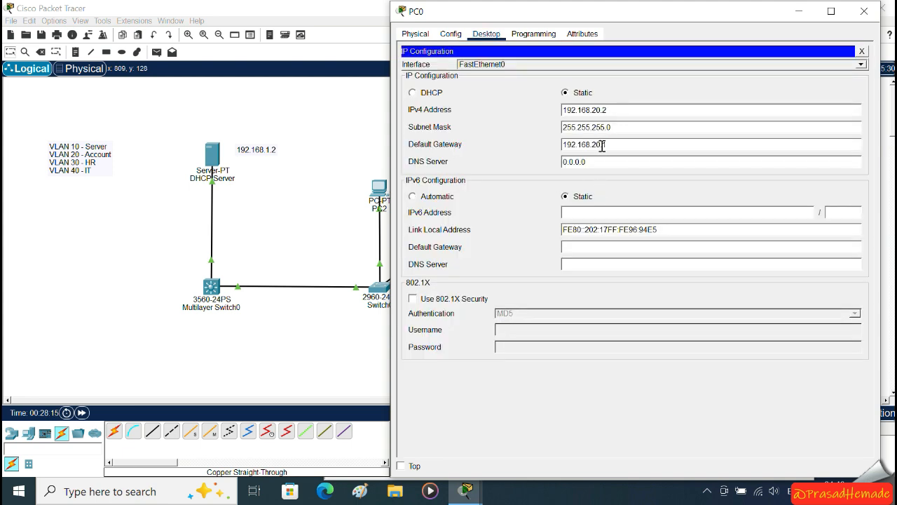
pyautogui.moveTo(613, 110); pyautogui.dragTo(579, 110)
pyautogui.click(218, 294)
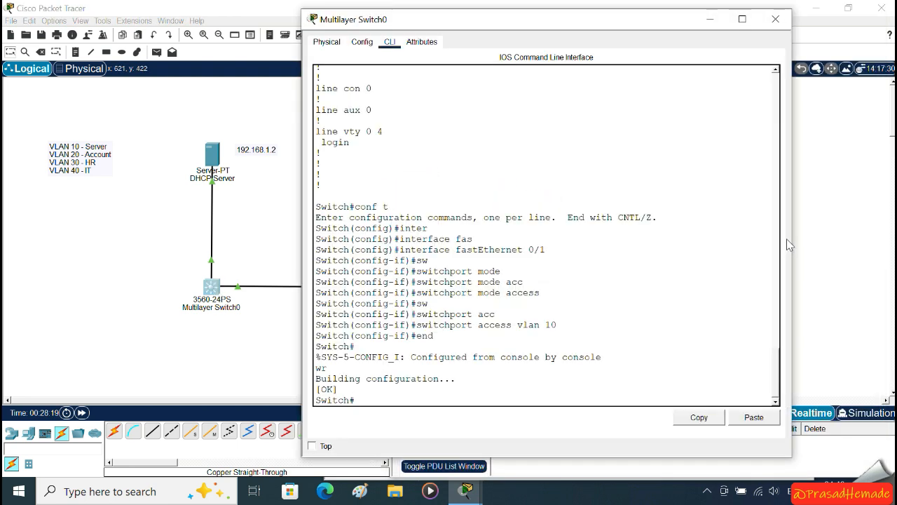
pyautogui.scroll(-1, 778, 373)
pyautogui.moveTo(775, 377); pyautogui.dragTo(773, 315)
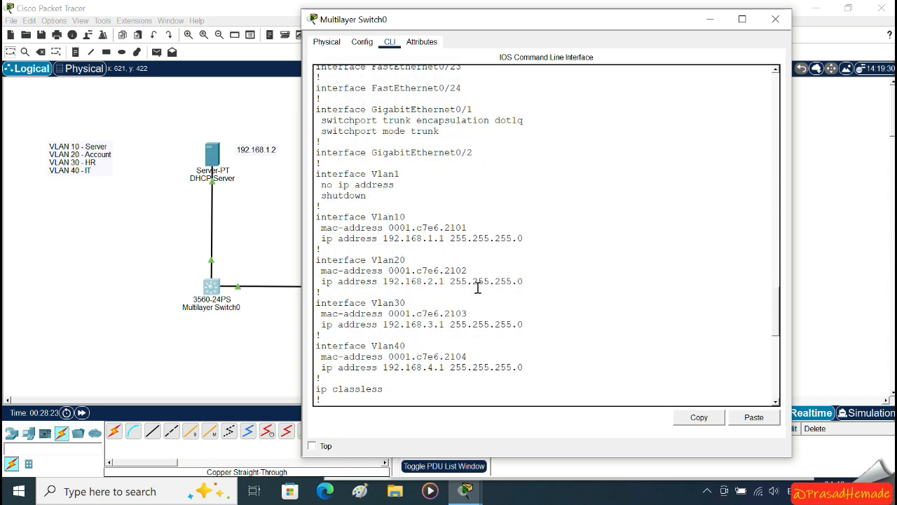
pyautogui.moveTo(434, 281); pyautogui.dragTo(422, 282)
# - Change PC0's static IPv4 address to 192.168.2.2 and close its IP configuration
pyautogui.click(246, 328)
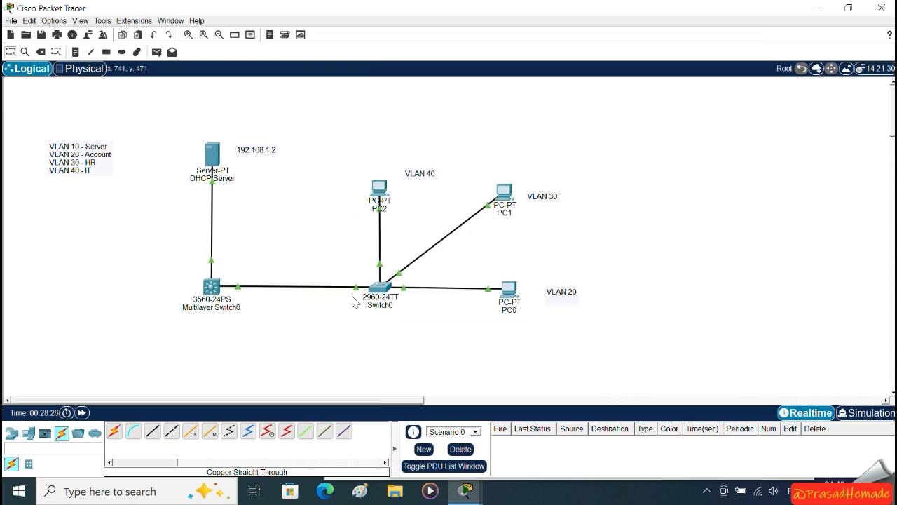
pyautogui.write('68.2.2')
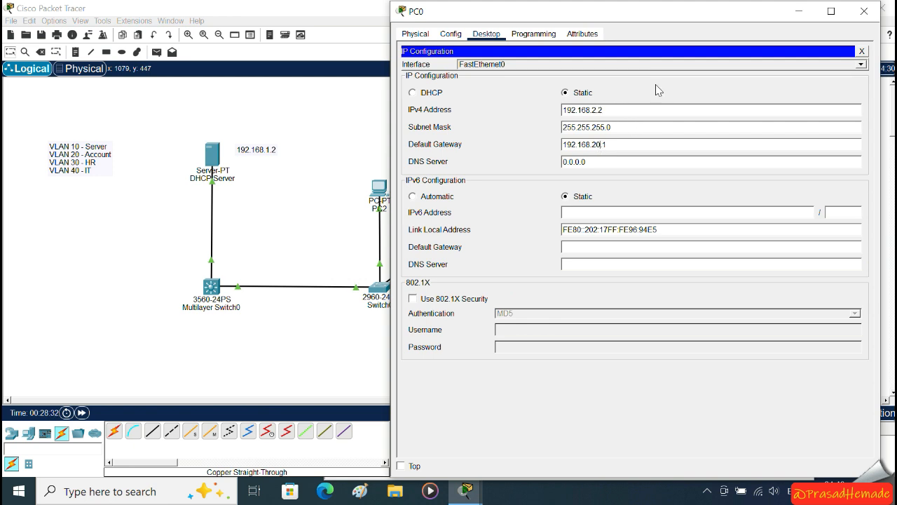
pyautogui.click(862, 51)
# - Set PC0's default gateway to 192.168.2.1 and ping the DHCP Server at 192.168.1.2 from its command prompt
pyautogui.click(723, 76)
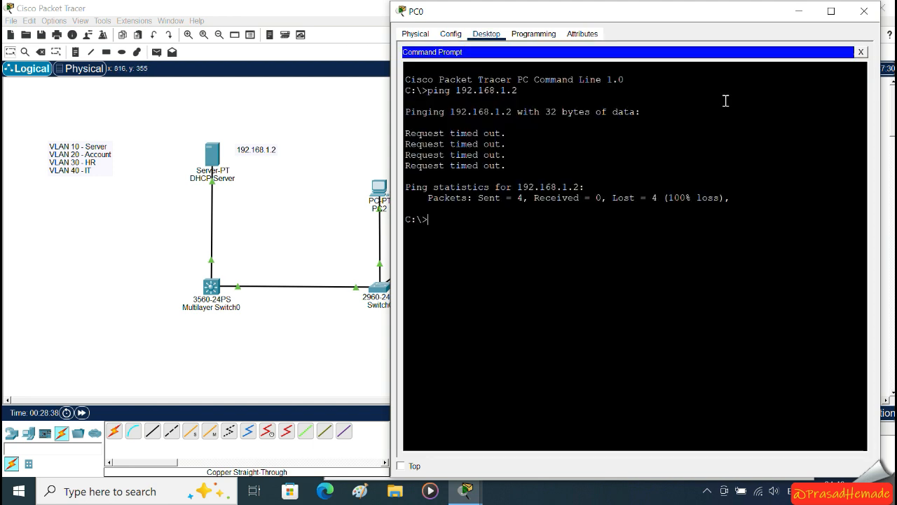
pyautogui.press('Up')
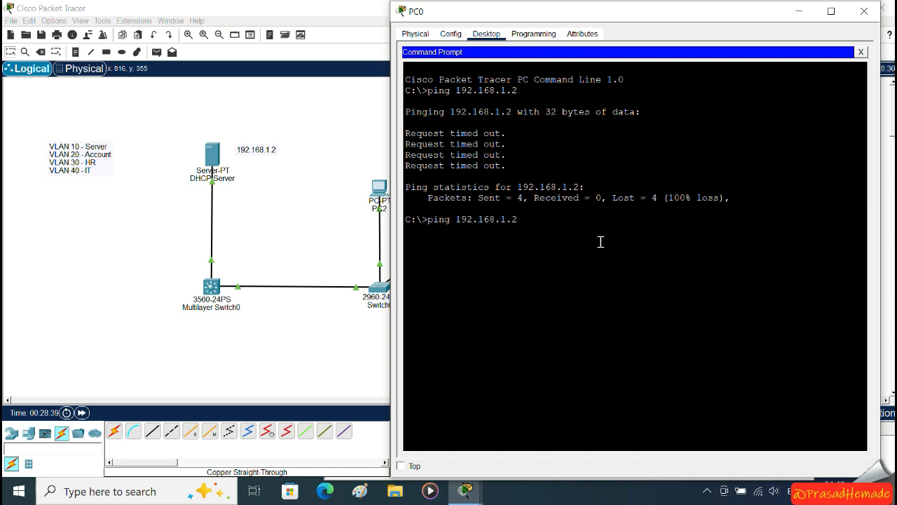
pyautogui.press('Return')
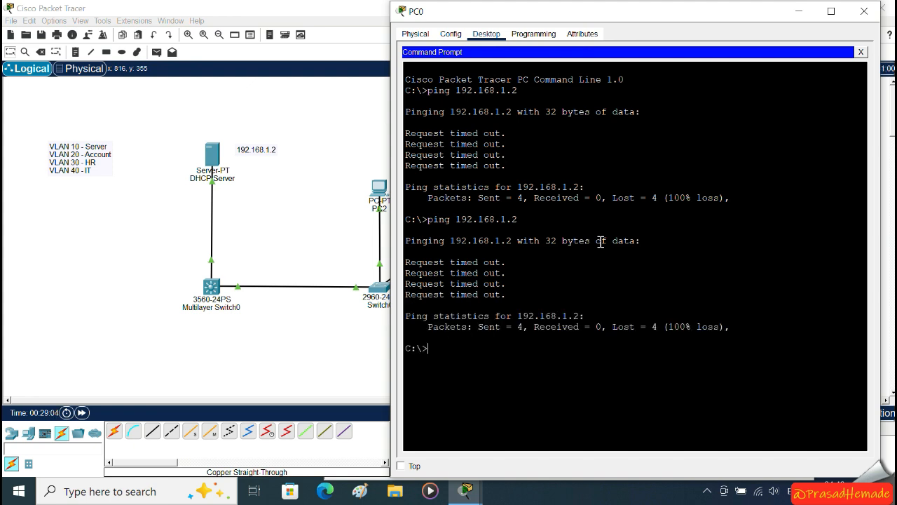
# - Start a continuous ping from PC0 to 192.168.1.2 using the -t option
pyautogui.press('Up')
pyautogui.write('-t')
pyautogui.press('Return')
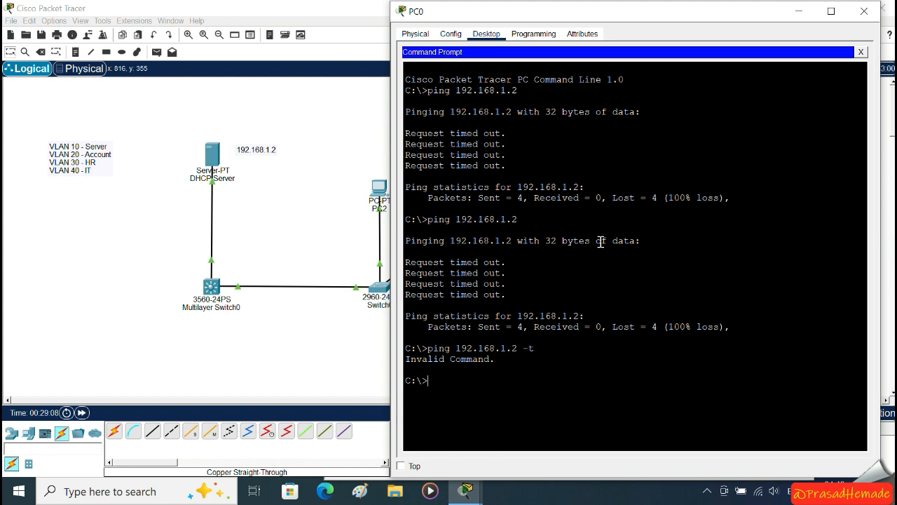
pyautogui.write('ping -t 192.168.1.2 -t')
pyautogui.press('Return')
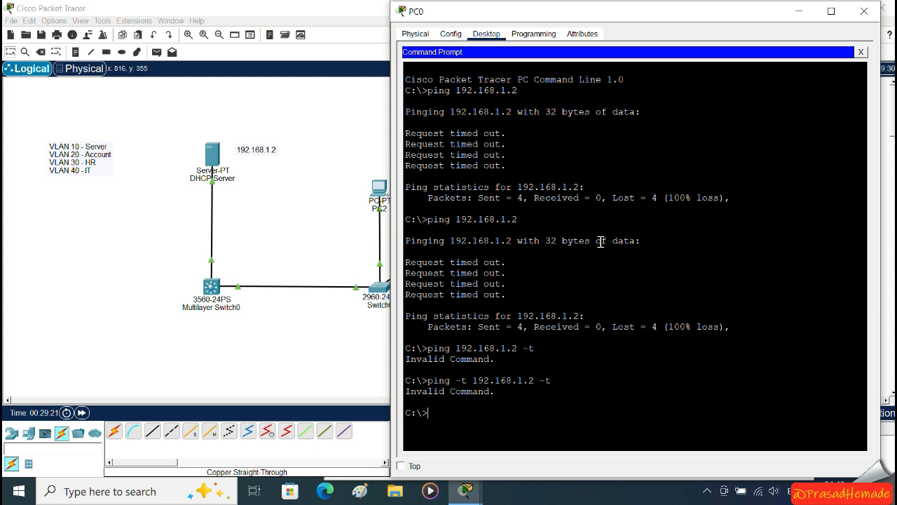
pyautogui.press('Up')
pyautogui.press('BackSpace')
pyautogui.press('BackSpace')
pyautogui.press('BackSpace')
pyautogui.press('Return')
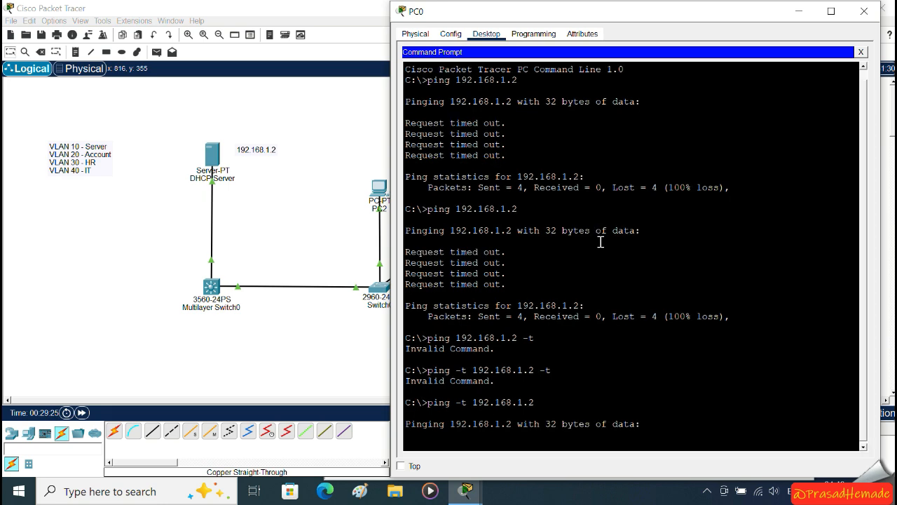
# - Enable IP routing on Multilayer Switch0 from global configuration mode
pyautogui.click(211, 287)
pyautogui.moveTo(397, 399); pyautogui.dragTo(512, 384)
pyautogui.press('Return')
pyautogui.write('conf t')
pyautogui.press('Return')
pyautogui.write('ip routi')
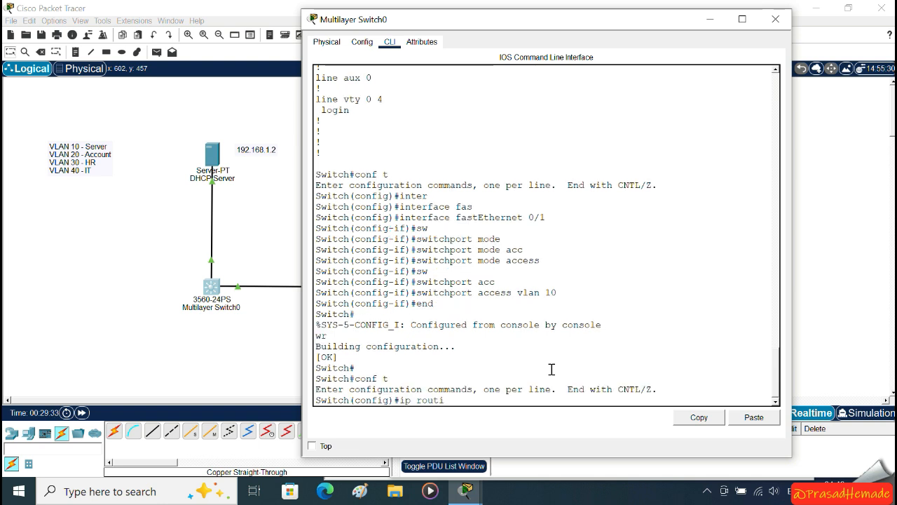
pyautogui.press('Return')
pyautogui.moveTo(458, 389); pyautogui.dragTo(316, 378)
pyautogui.click(478, 394)
# - Leave configuration mode on Multilayer Switch0 and write its running configuration to memory
pyautogui.write('ex')
pyautogui.press('Return')
pyautogui.press('Return')
pyautogui.write('wr')
pyautogui.press('Return')
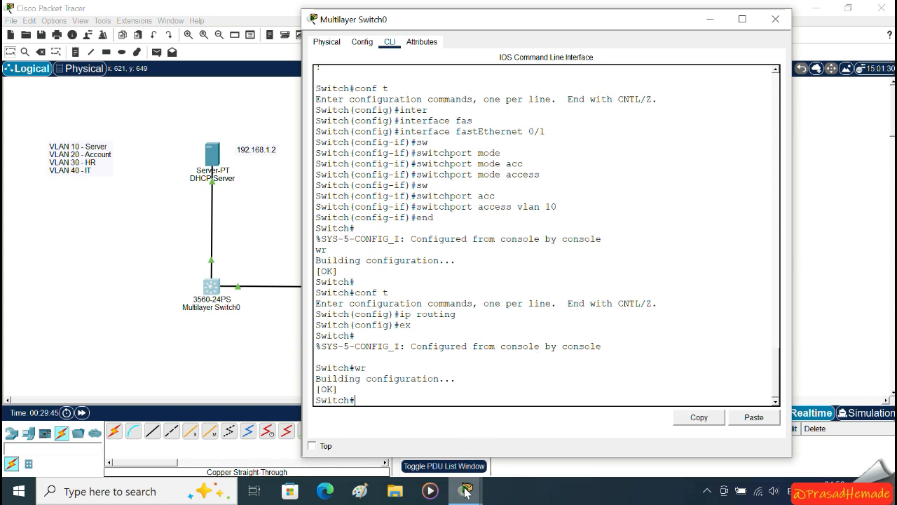
# - Check PC0's continuous ping to the server, and close the switch's window and PC0's command prompt
pyautogui.moveTo(467, 493)
pyautogui.click(635, 431)
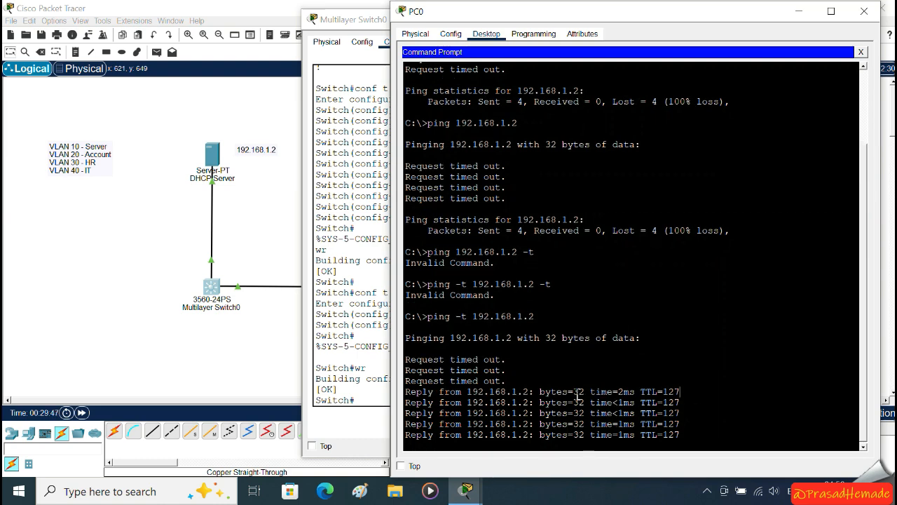
pyautogui.click(343, 257)
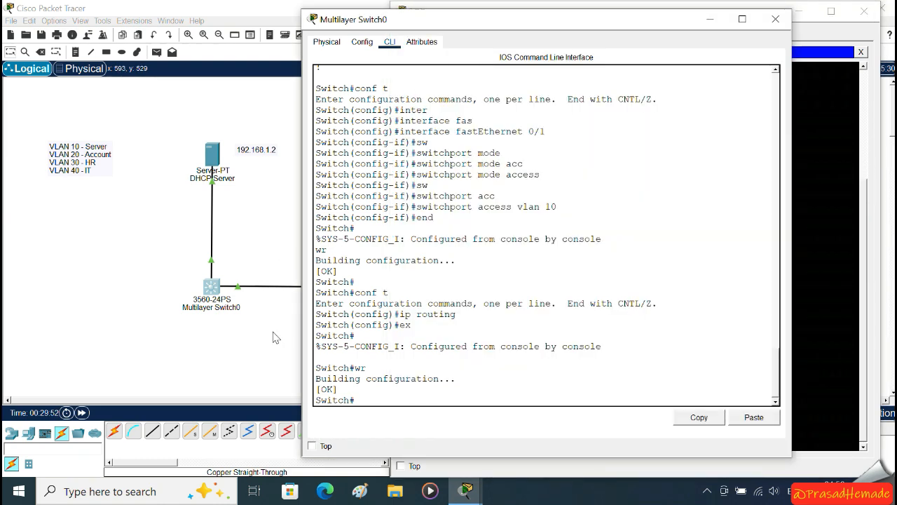
pyautogui.click(775, 19)
pyautogui.click(452, 318)
pyautogui.click(509, 291)
pyautogui.click(866, 57)
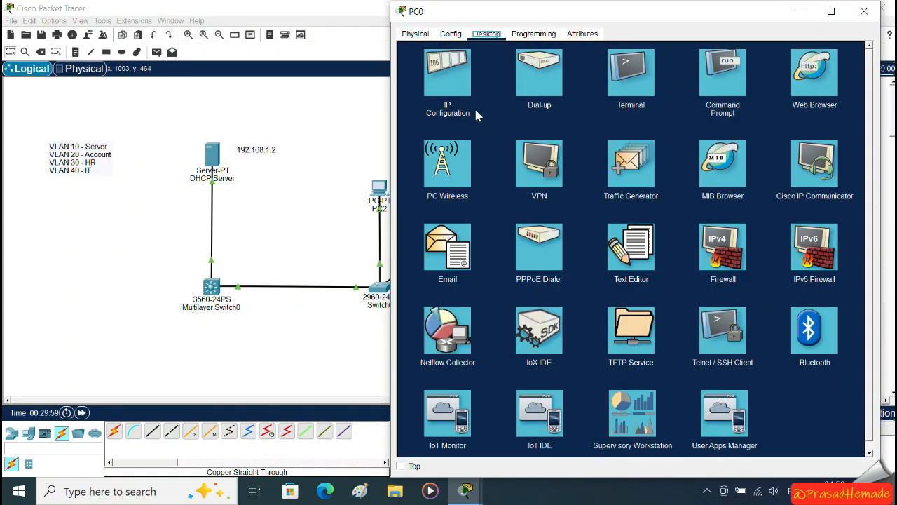
# - Switch PC0's IPv4 configuration from static to DHCP and close the PC
pyautogui.click(467, 96)
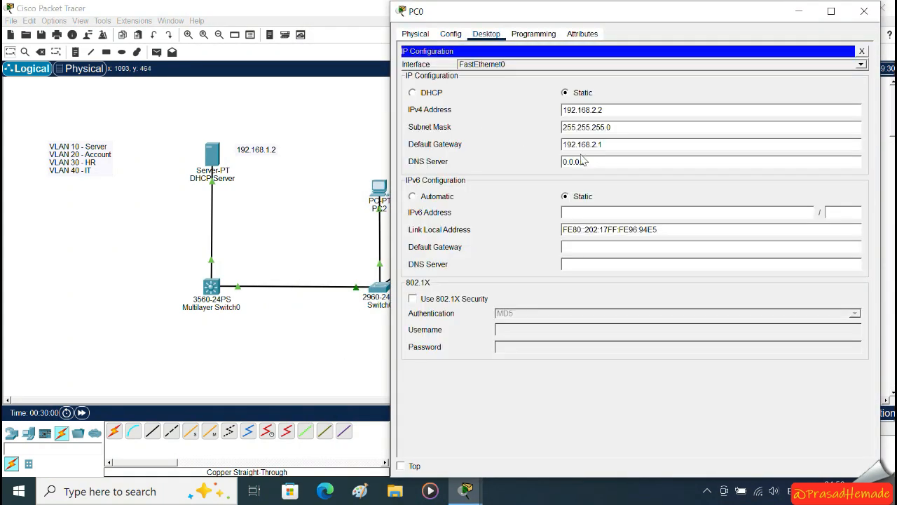
pyautogui.click(435, 96)
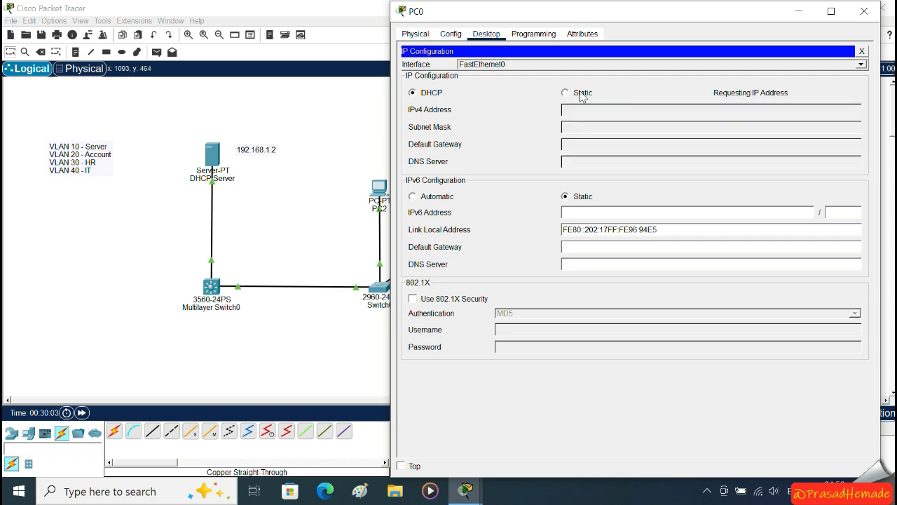
pyautogui.click(862, 52)
pyautogui.click(864, 12)
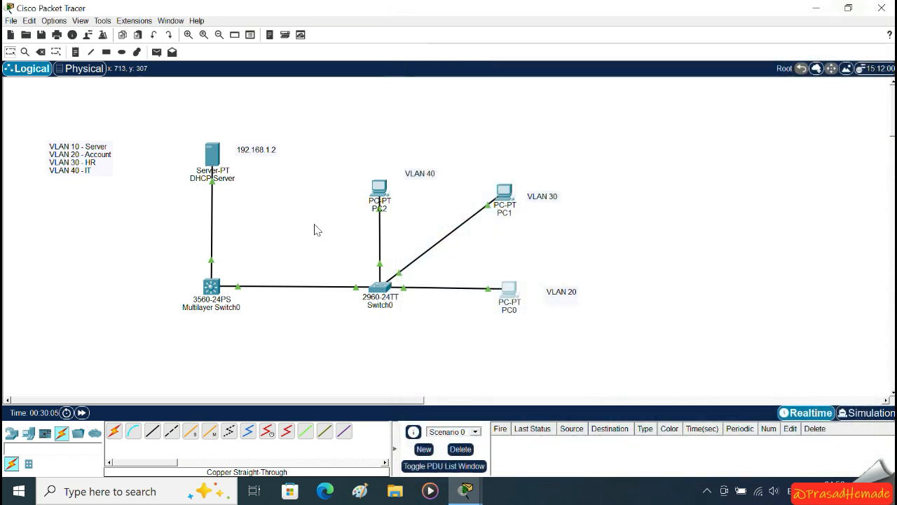
# - Open the DHCP service settings of the DHCP Server
pyautogui.click(214, 157)
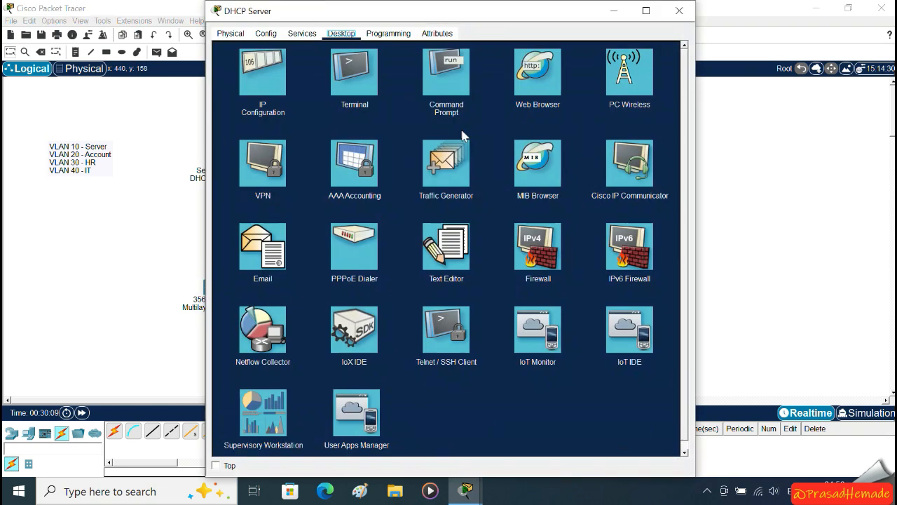
pyautogui.click(302, 33)
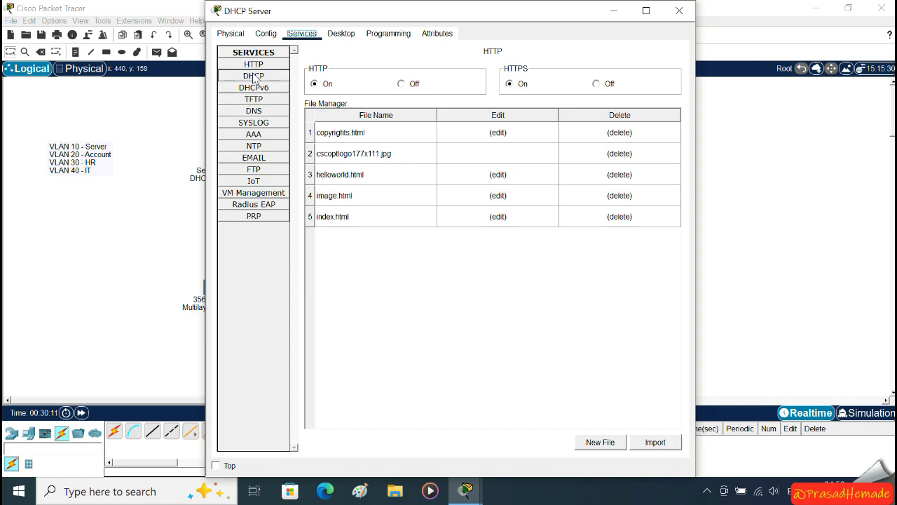
pyautogui.click(254, 75)
pyautogui.moveTo(441, 16); pyautogui.dragTo(674, 2)
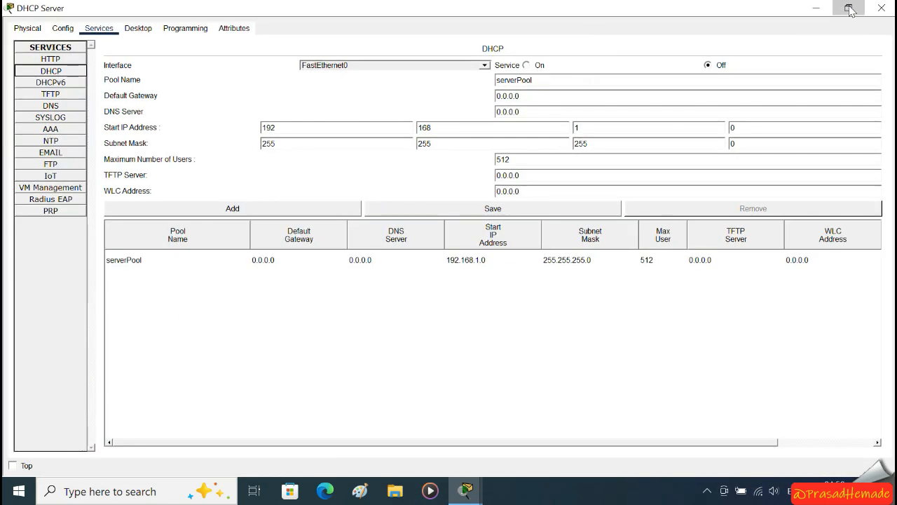
pyautogui.click(847, 11)
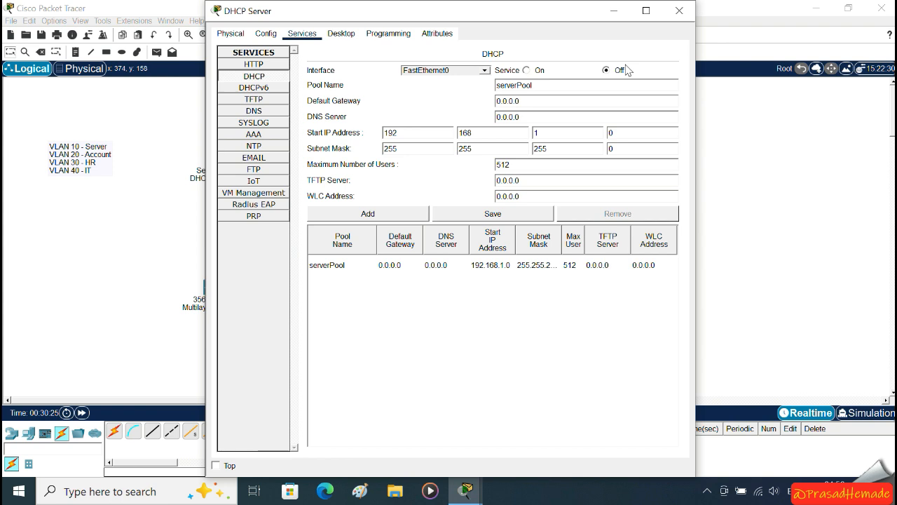
# - Save serverPool with default gateway 192.168.1.1, DNS server 8.8.8.8 and start address 192.168.1.5, and turn the DHCP service on
pyautogui.click(560, 103)
pyautogui.press('BackSpace')
pyautogui.click(560, 117)
pyautogui.press('BackSpace')
pyautogui.press('BackSpace')
pyautogui.press('BackSpace')
pyautogui.press('BackSpace')
pyautogui.press('BackSpace')
pyautogui.press('BackSpace')
pyautogui.press('BackSpace')
pyautogui.write('8.8.8.8')
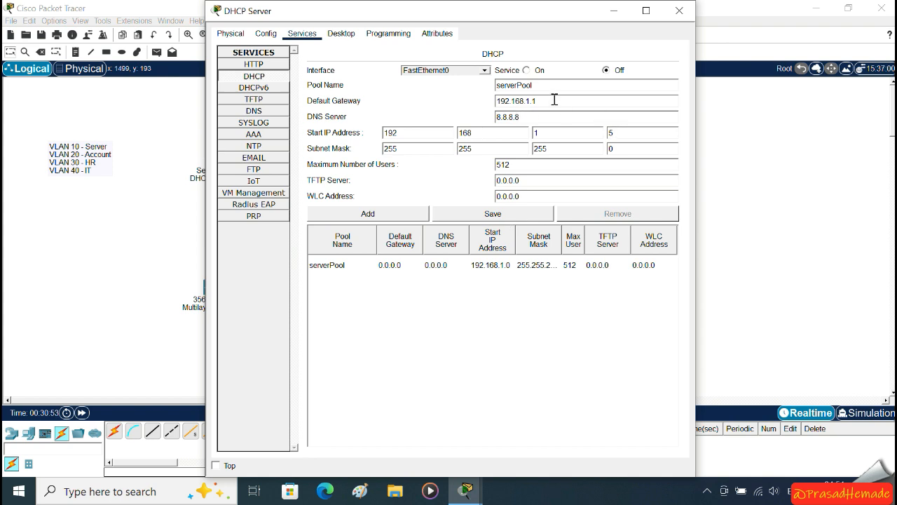
pyautogui.click(506, 215)
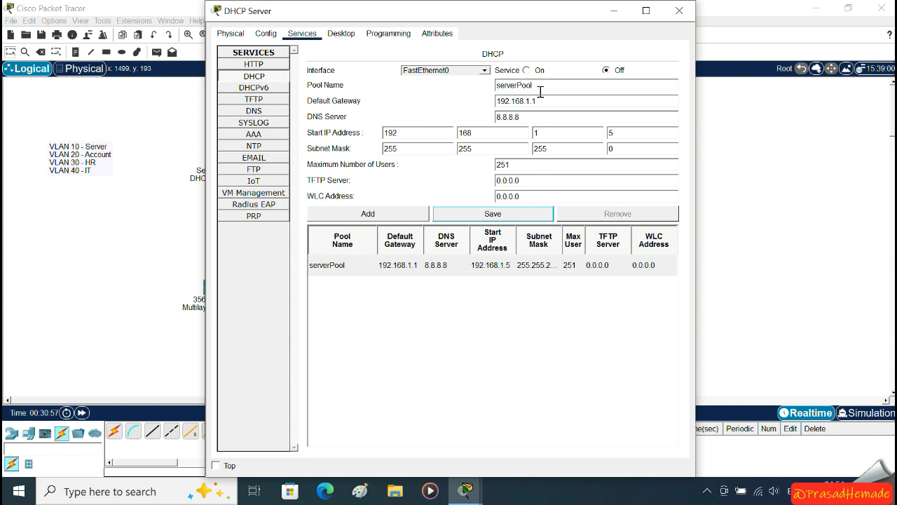
pyautogui.click(528, 71)
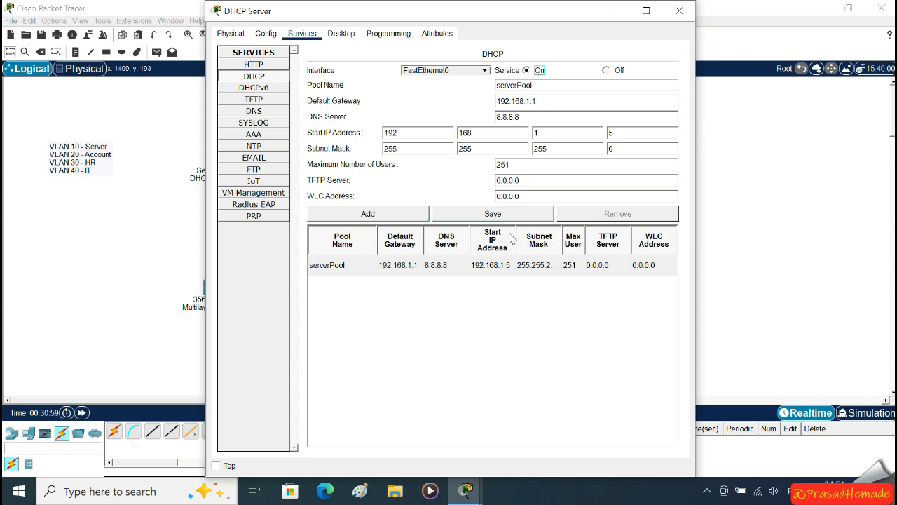
# - Add a DHCP pool named VLAN 20 with default gateway 192.168.2.1, DNS server 8.8.8.8 and start address 192.168.2.5
pyautogui.moveTo(560, 87); pyautogui.dragTo(469, 92)
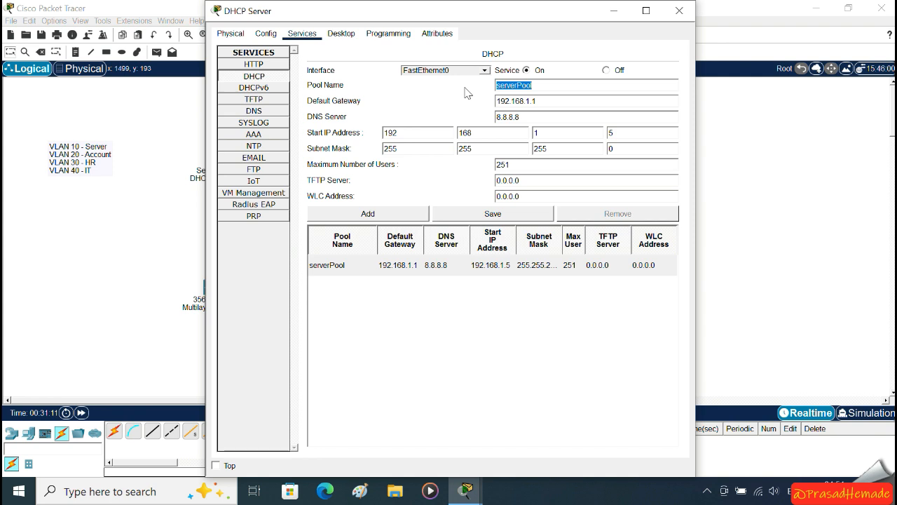
pyautogui.write('VLAN 20')
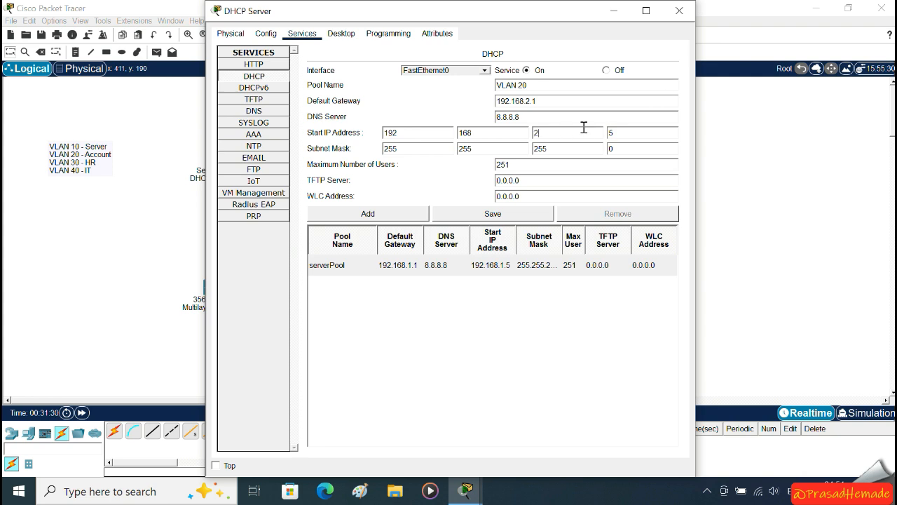
pyautogui.click(636, 134)
pyautogui.click(368, 216)
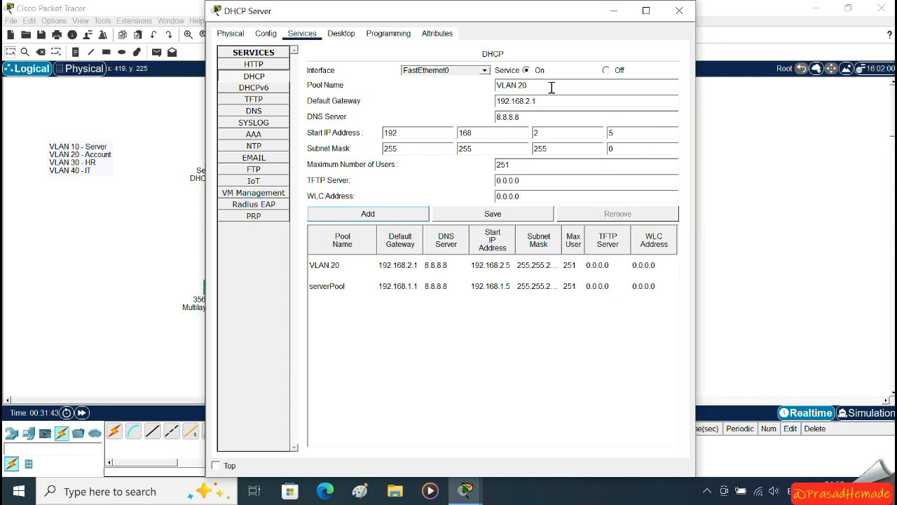
# - Add a DHCP pool named VLAN 30 with default gateway 192.168.3.1, DNS server 8.8.8.8 and start address 192.168.3.5
pyautogui.click(523, 86)
pyautogui.press('BackSpace')
pyautogui.write('3')
pyautogui.click(377, 217)
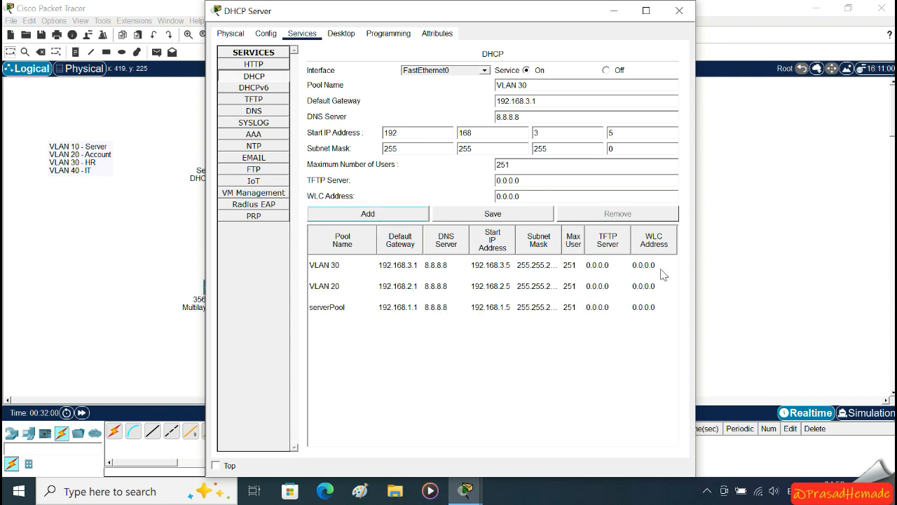
# - Add a DHCP pool named VLAN 40 with default gateway 192.168.4.1 and start address 192.168.4.2, and leave the server's window
pyautogui.click(609, 87)
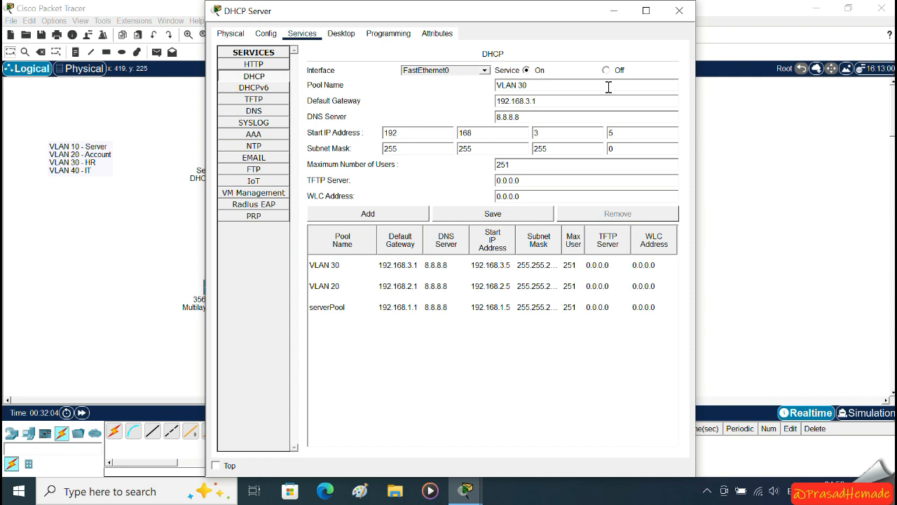
pyautogui.write('4')
pyautogui.click(534, 101)
pyautogui.press('BackSpace')
pyautogui.write('4')
pyautogui.click(612, 133)
pyautogui.press('BackSpace')
pyautogui.write('2')
pyautogui.click(368, 214)
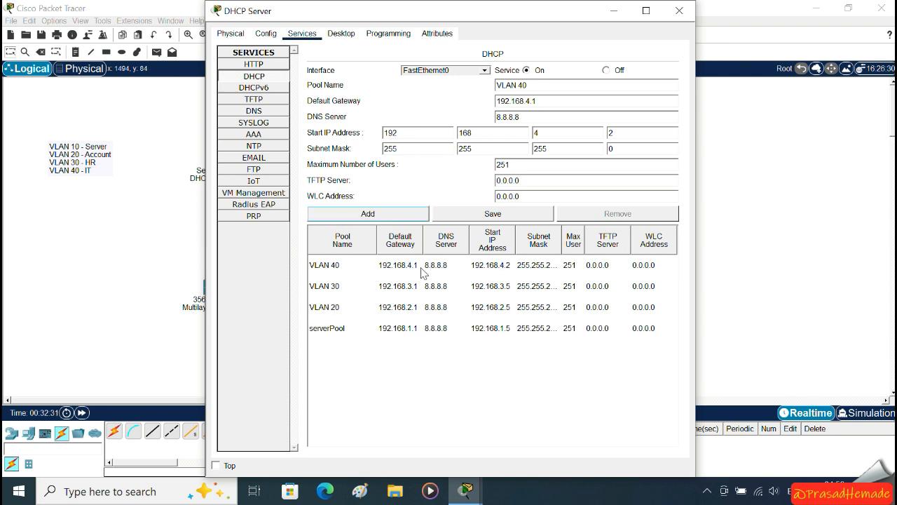
pyautogui.click(452, 265)
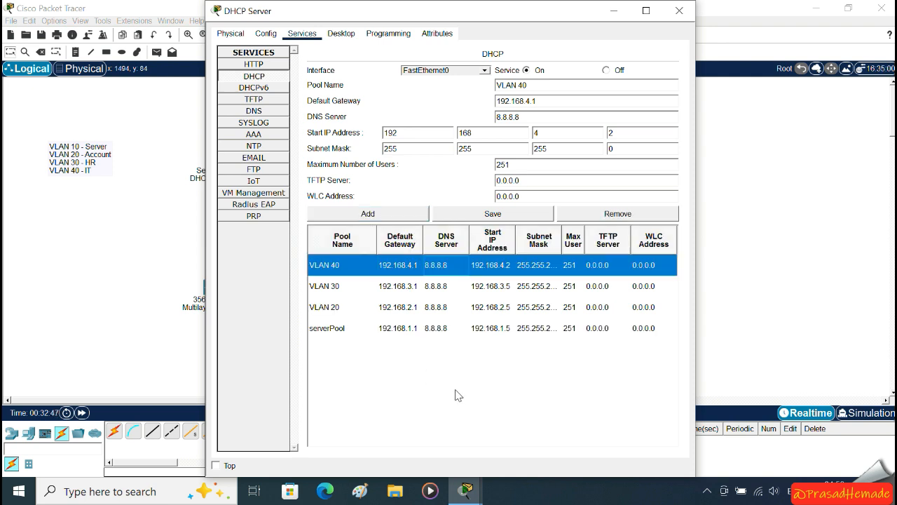
pyautogui.click(112, 234)
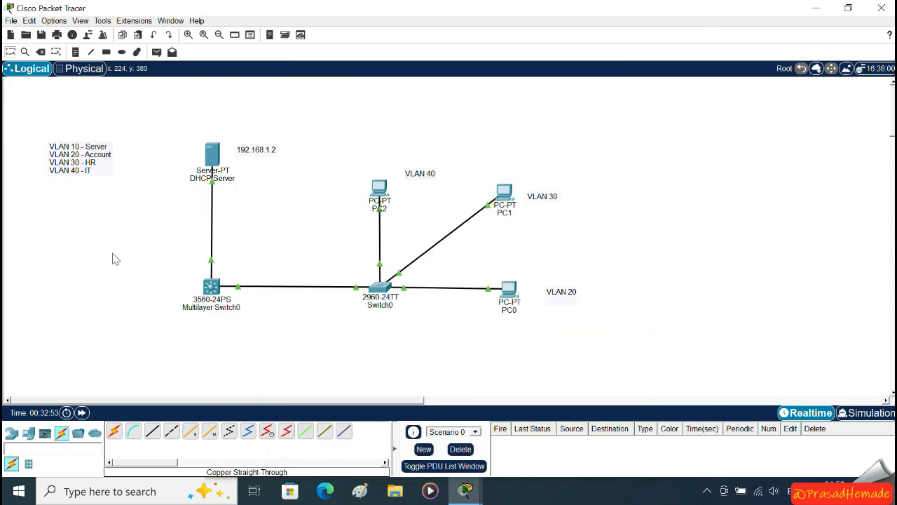
# - Try to obtain a DHCP address on PC0 by switching to static and back to DHCP, and close the PC
pyautogui.click(519, 303)
pyautogui.click(277, 95)
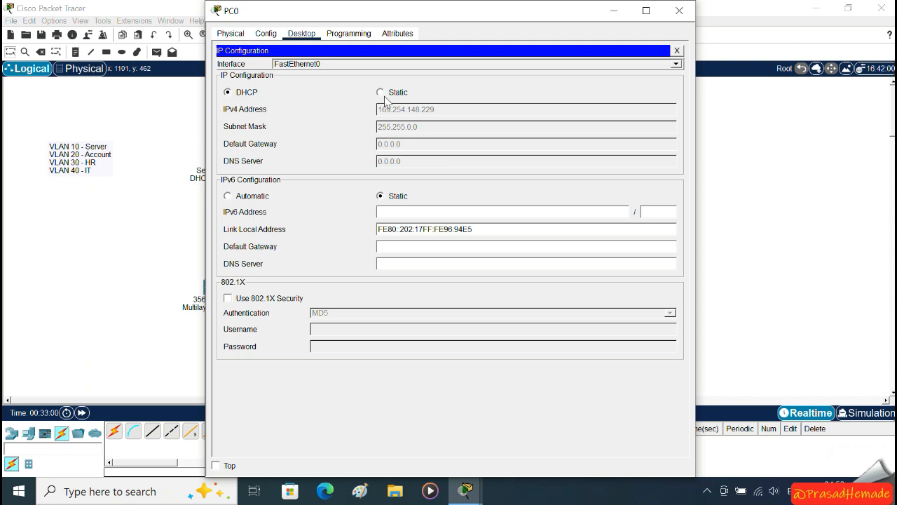
pyautogui.click(381, 93)
pyautogui.click(241, 94)
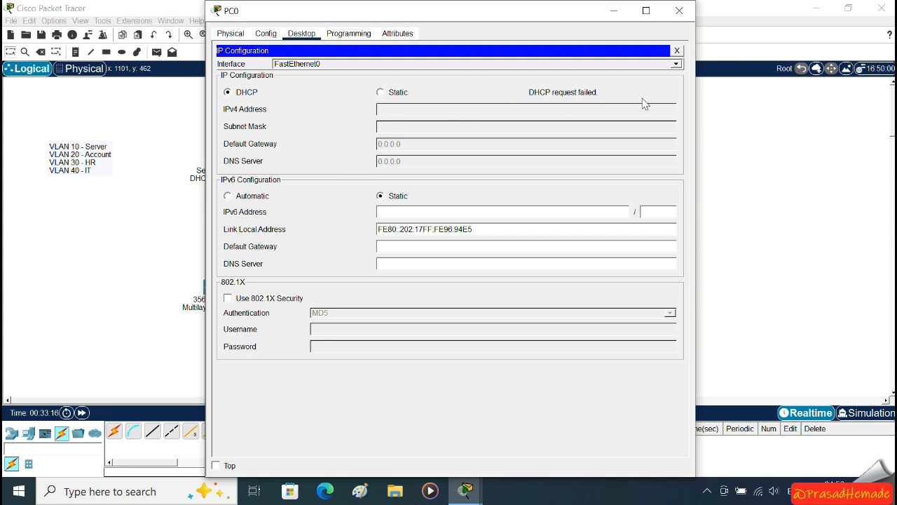
pyautogui.click(677, 51)
pyautogui.click(679, 11)
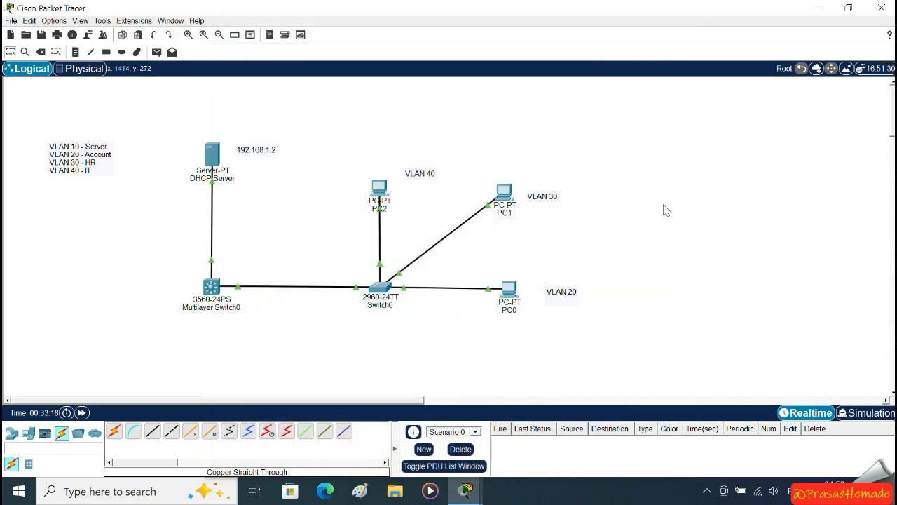
# - On Multilayer Switch0, set the IP helper address of interface VLAN 10 to 192.168.1.2 in configuration mode
pyautogui.click(212, 291)
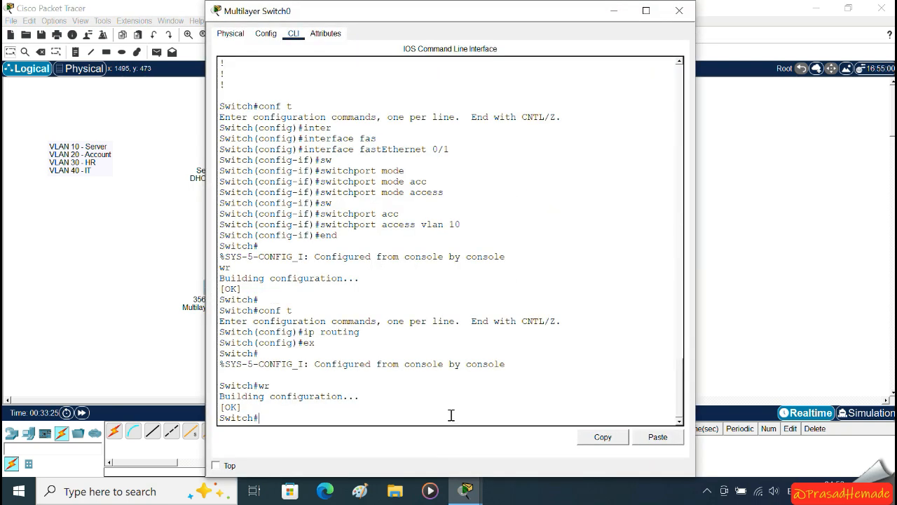
pyautogui.write('conf t')
pyautogui.press('Return')
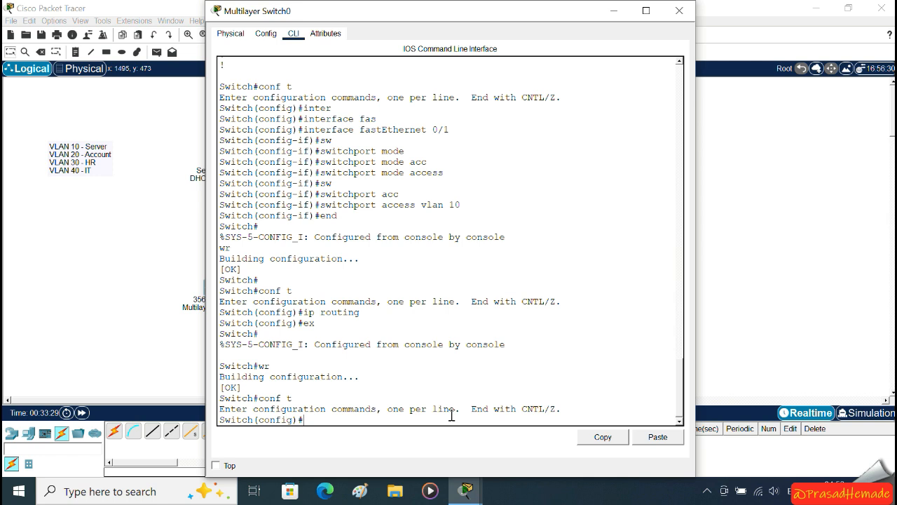
pyautogui.write('inter')
pyautogui.press('Tab')
pyautogui.write('vlan 10')
pyautogui.press('Return')
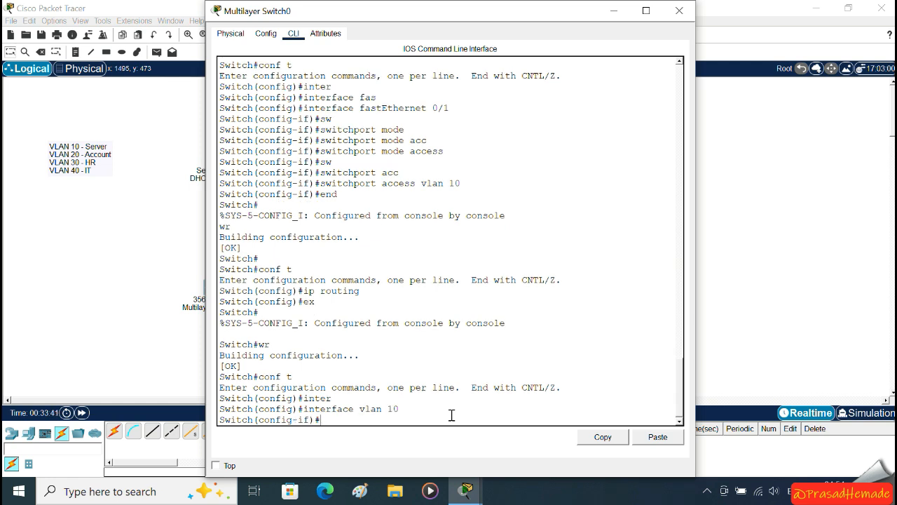
pyautogui.write('ip helper-')
pyautogui.press('Tab')
pyautogui.write('192')
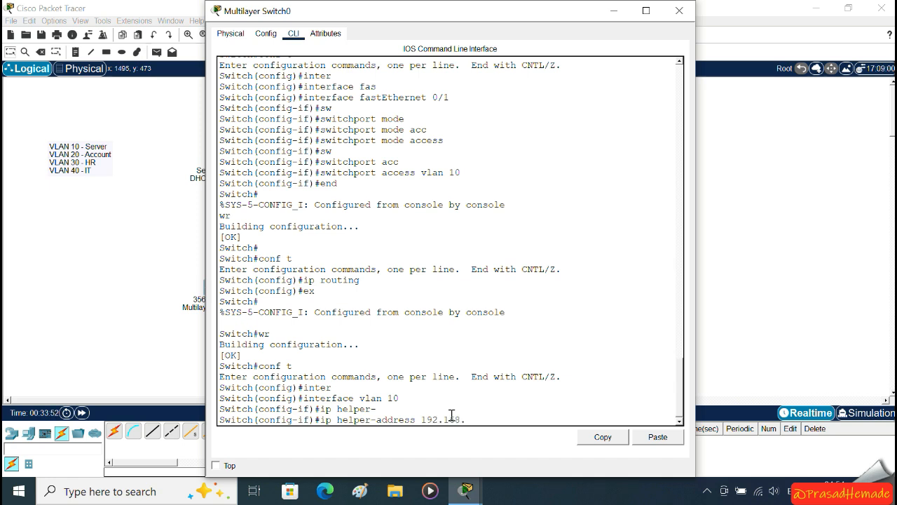
pyautogui.press('Return')
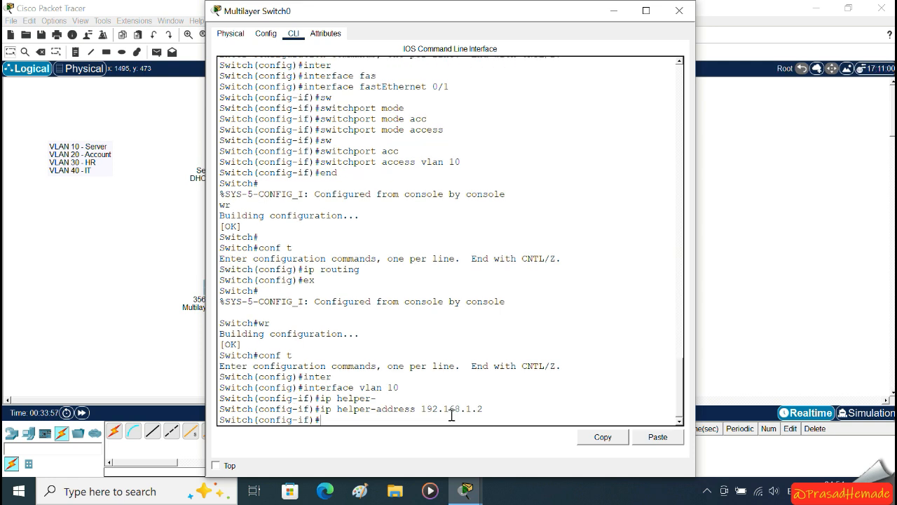
pyautogui.write('ex')
pyautogui.press('Return')
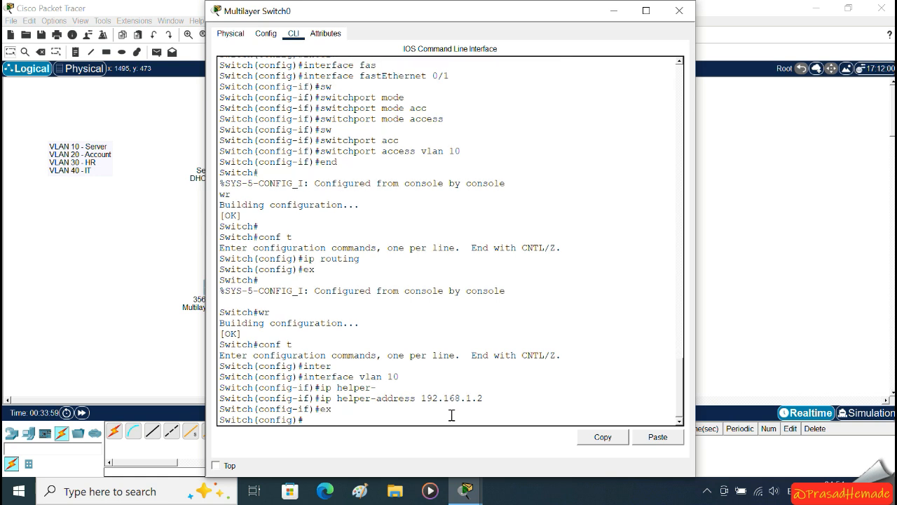
# - Set the IP helper address of interface VLAN 20 to 192.168.1.2
pyautogui.write('inter')
pyautogui.press('Tab')
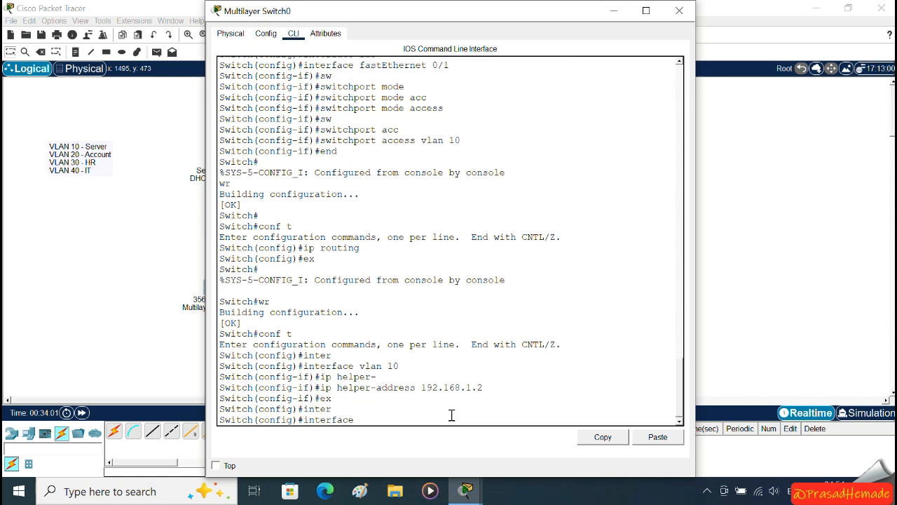
pyautogui.write('vlan 20')
pyautogui.press('Return')
pyautogui.write('ip helper-address 192.168.1.2')
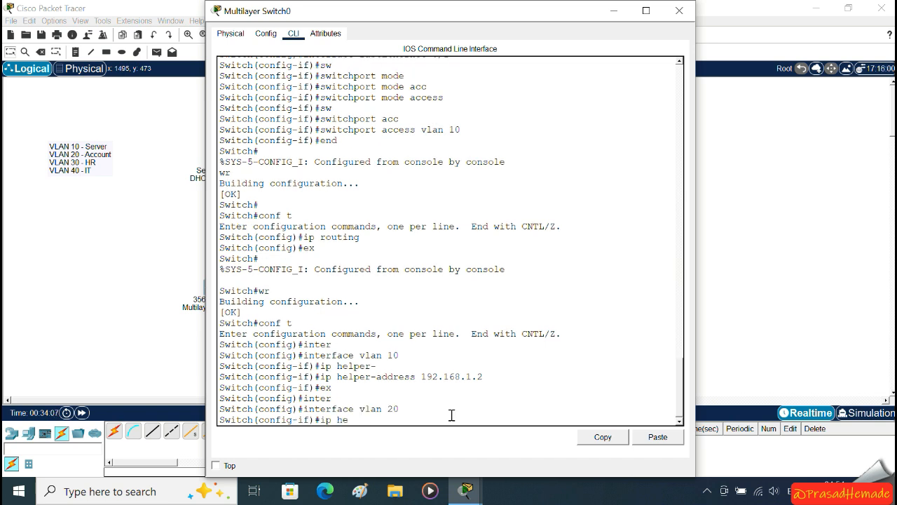
pyautogui.press('Tab')
pyautogui.write('192.168.')
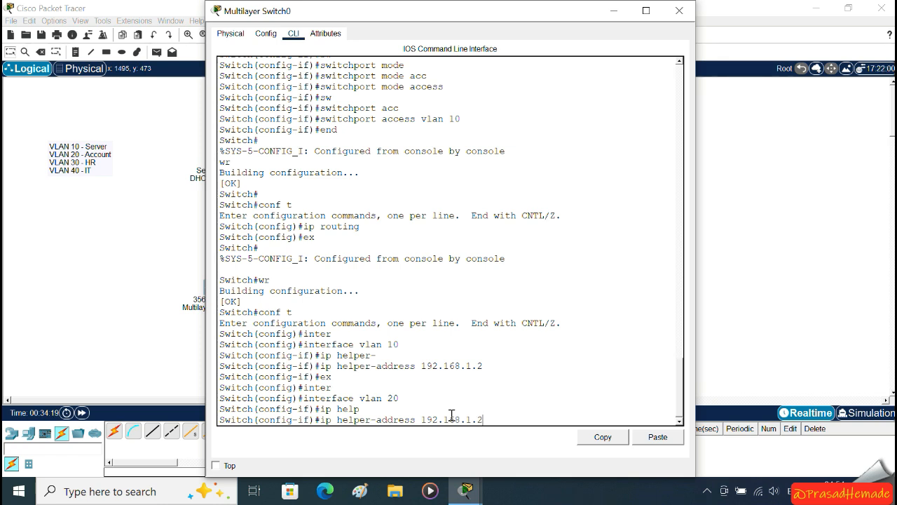
pyautogui.write('1.2')
pyautogui.press('Return')
pyautogui.write('ex')
pyautogui.press('Return')
# - Set the IP helper address of interface VLAN 30 to 192.168.1.2
pyautogui.write('inter')
pyautogui.press('Tab')
pyautogui.write('vlan')
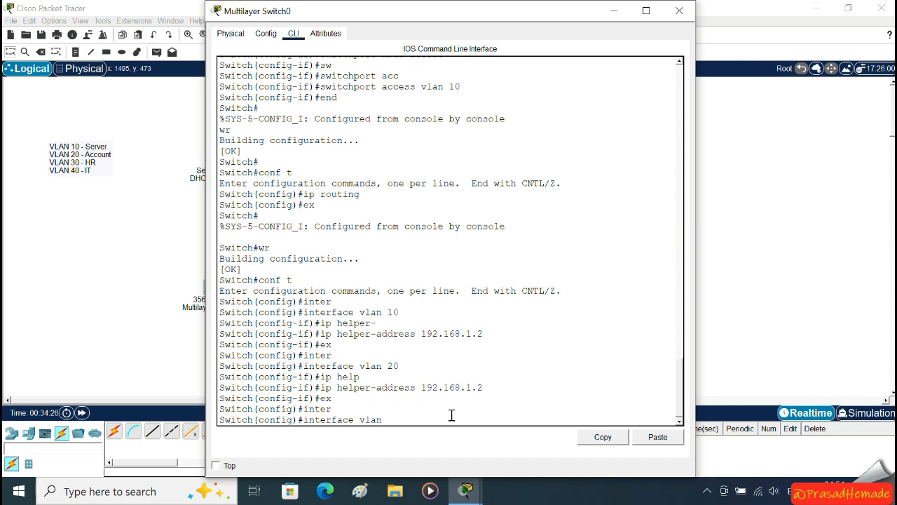
pyautogui.press('Return')
pyautogui.write('ip help')
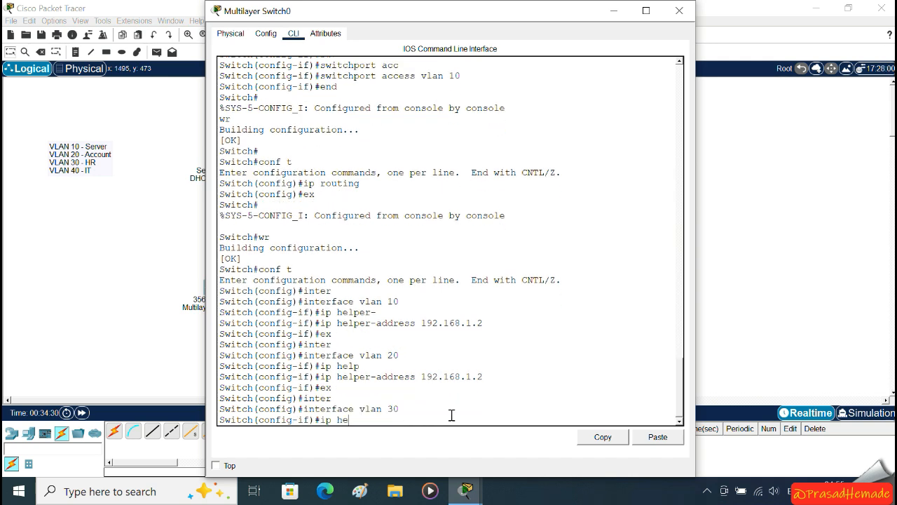
pyautogui.press('Tab')
pyautogui.write('192.168')
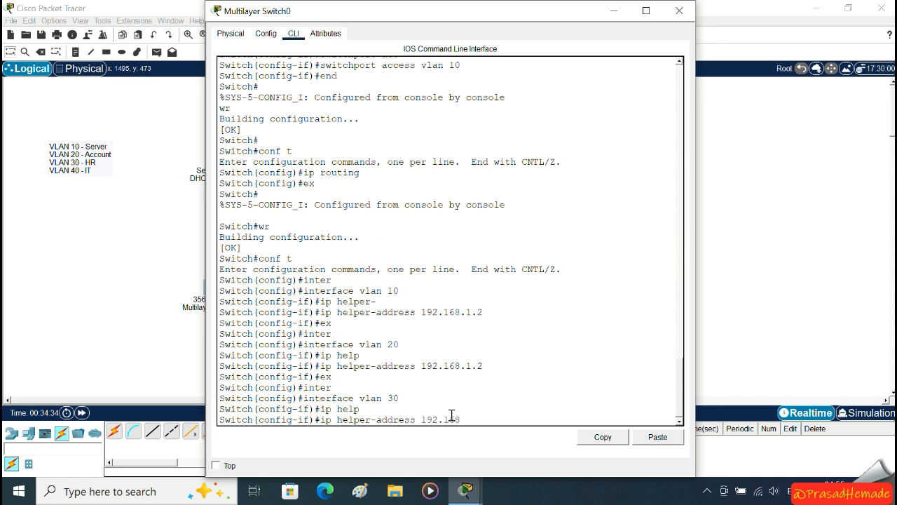
pyautogui.write('.1.2')
pyautogui.press('Return')
pyautogui.write('ex')
pyautogui.press('Return')
# - Set the IP helper address of interface VLAN 40 to 192.168.1.2
pyautogui.write('itch(config)#inter')
pyautogui.press('Tab')
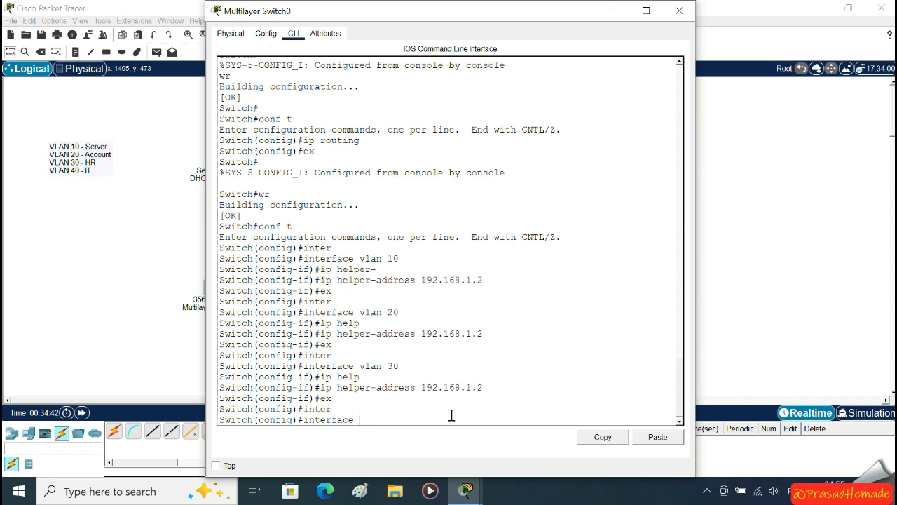
pyautogui.write('vlan 40')
pyautogui.press('Return')
pyautogui.write('ip help')
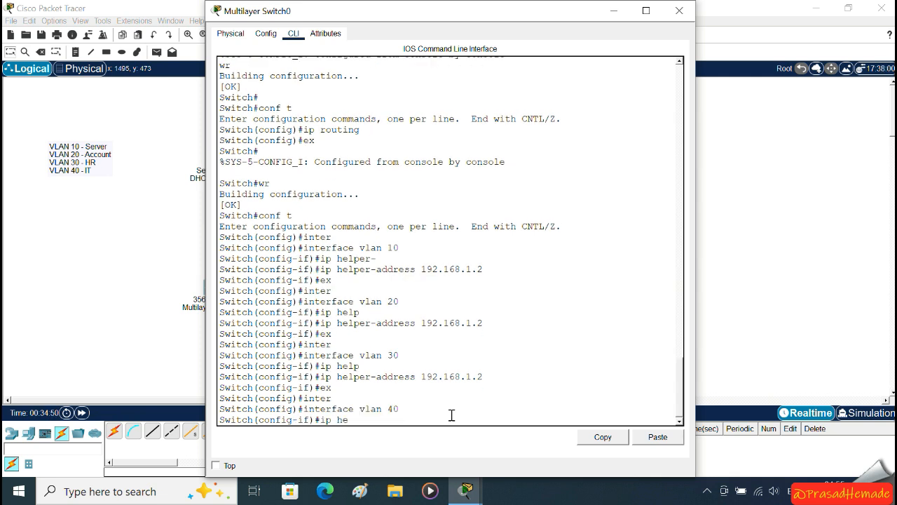
pyautogui.press('Tab')
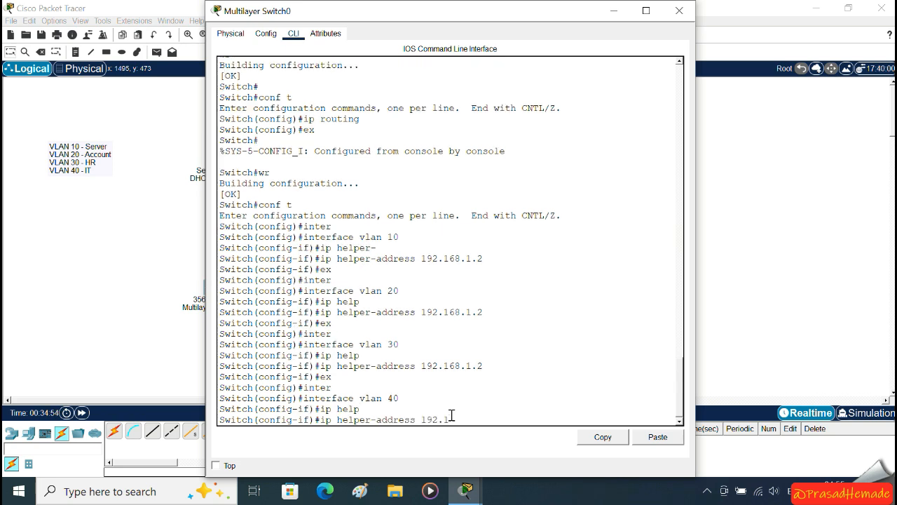
pyautogui.write('192.168.1.2')
pyautogui.press('Return')
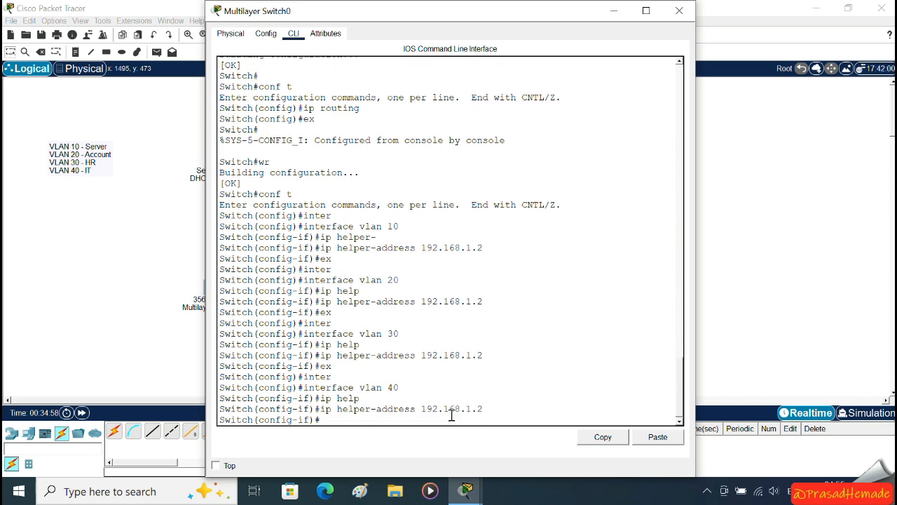
# - End configuration mode and save the multilayer switch's configuration with wr
pyautogui.write('end')
pyautogui.press('Return')
pyautogui.write('wr')
pyautogui.press('Return')
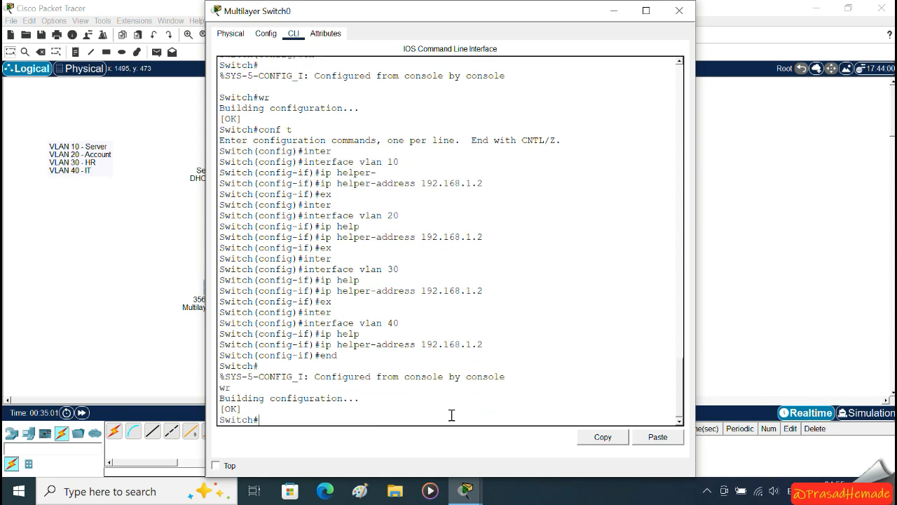
pyautogui.moveTo(385, 401); pyautogui.dragTo(218, 389)
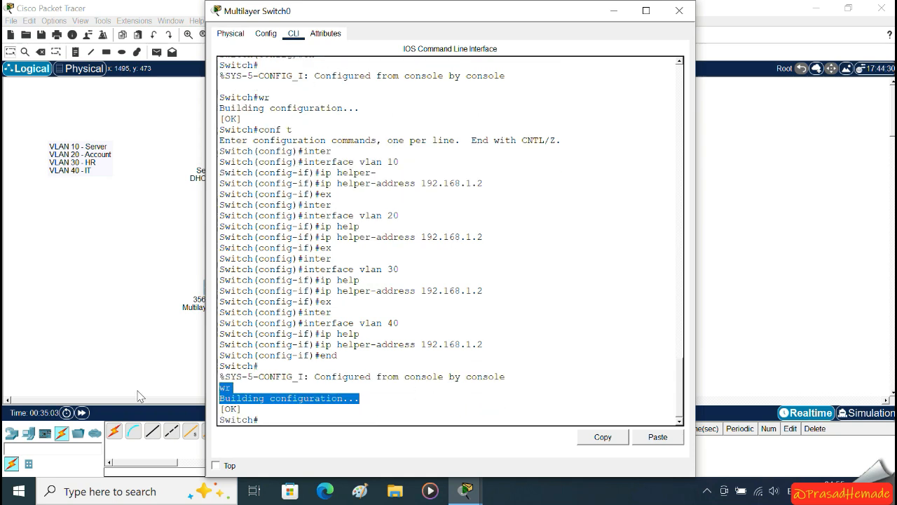
# - Show the switch's startup configuration and examine the access VLAN settings of FastEthernet0/1
pyautogui.click(467, 423)
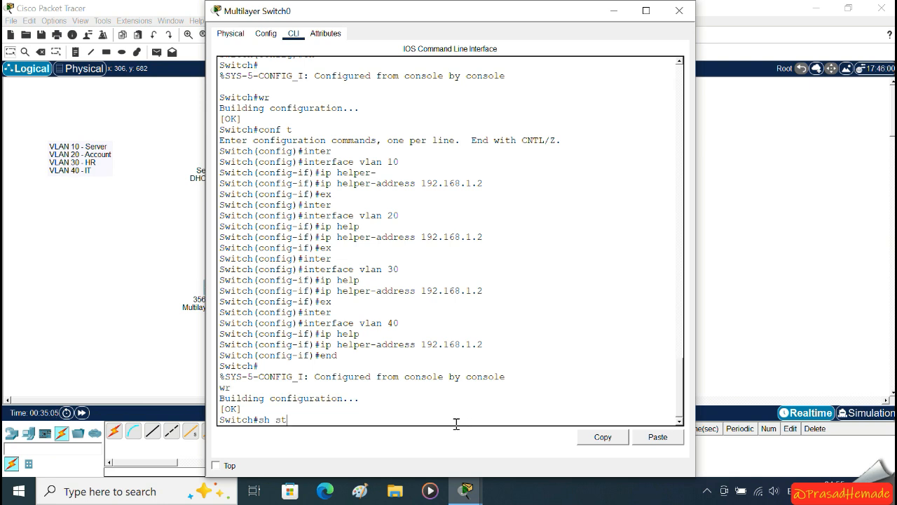
pyautogui.write('sh start')
pyautogui.press('Tab')
pyautogui.press('Return')
pyautogui.press('space')
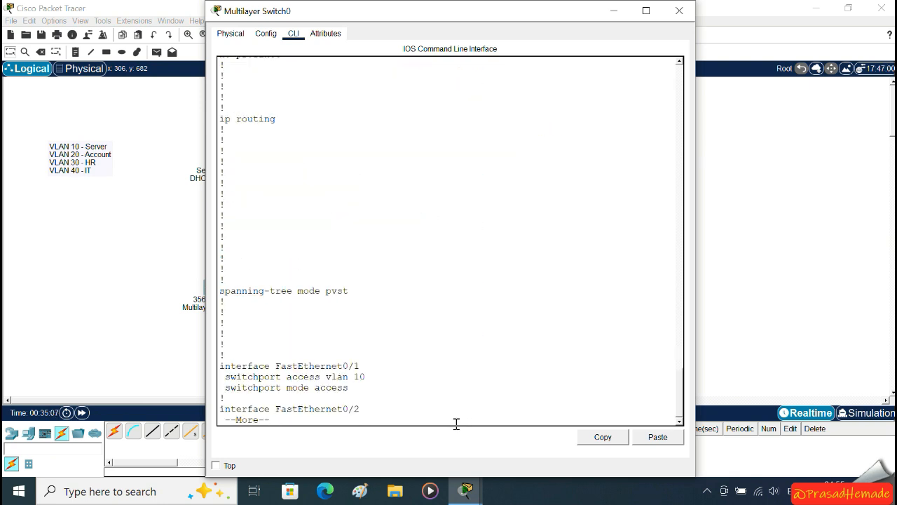
pyautogui.press('space')
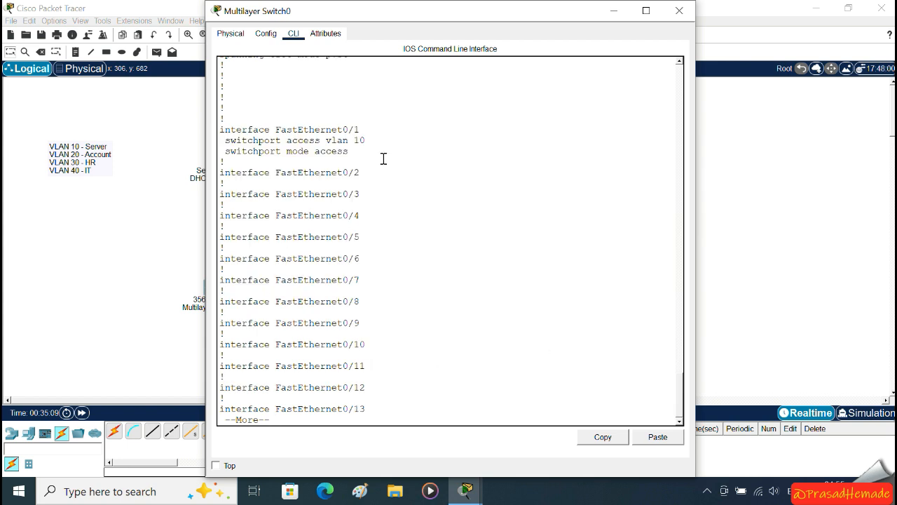
pyautogui.moveTo(366, 141); pyautogui.dragTo(361, 131)
pyautogui.moveTo(353, 162); pyautogui.dragTo(224, 151)
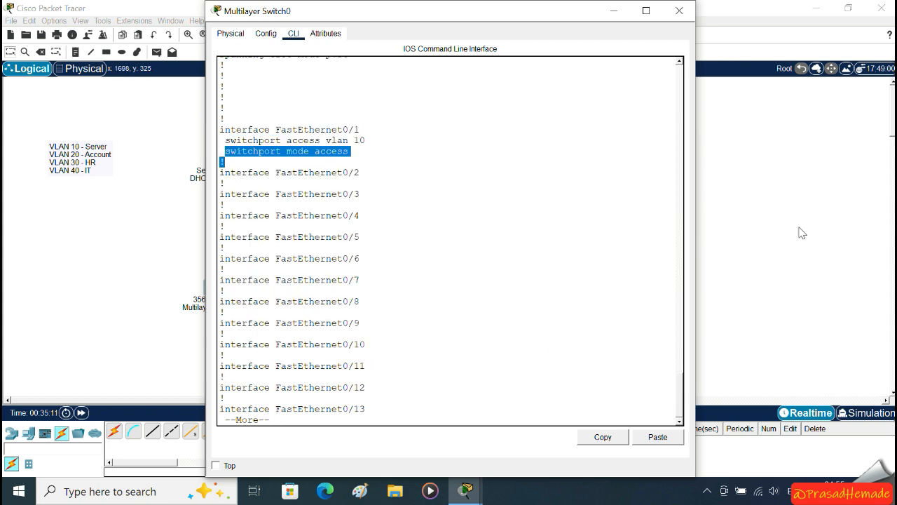
# - Page through the startup configuration to examine GigabitEthernet0/1's trunk settings and the VLAN interfaces' IP and helper addresses, and leave the switch
pyautogui.press('space')
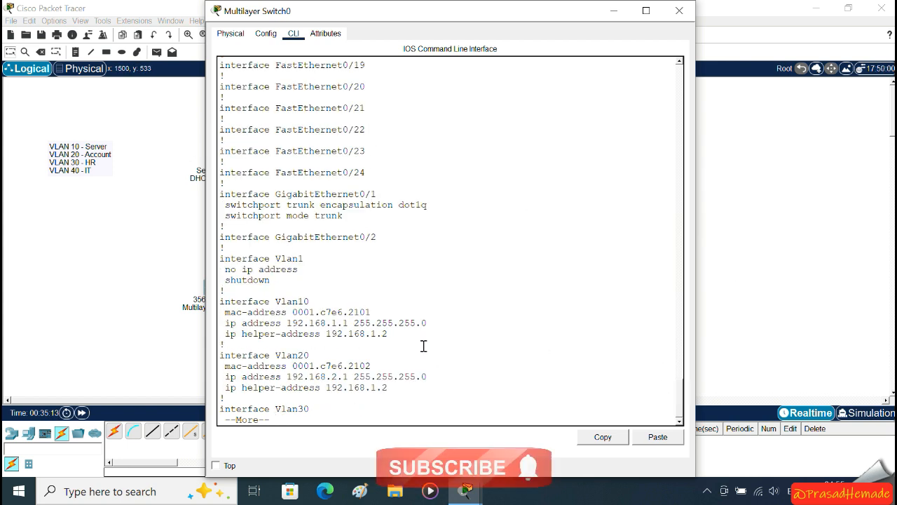
pyautogui.moveTo(465, 206); pyautogui.dragTo(243, 210)
pyautogui.moveTo(357, 223); pyautogui.dragTo(255, 187)
pyautogui.click(373, 275)
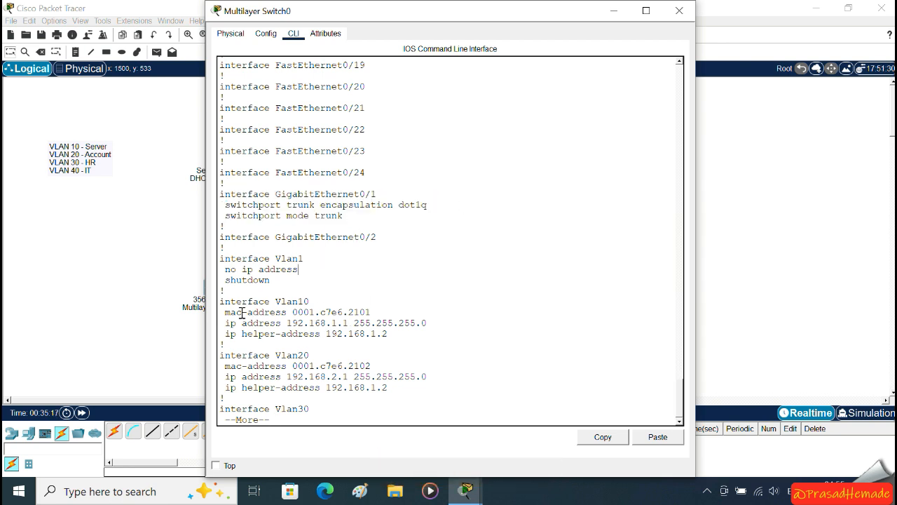
pyautogui.moveTo(230, 307); pyautogui.dragTo(411, 341)
pyautogui.click(515, 350)
pyautogui.moveTo(419, 385); pyautogui.dragTo(277, 387)
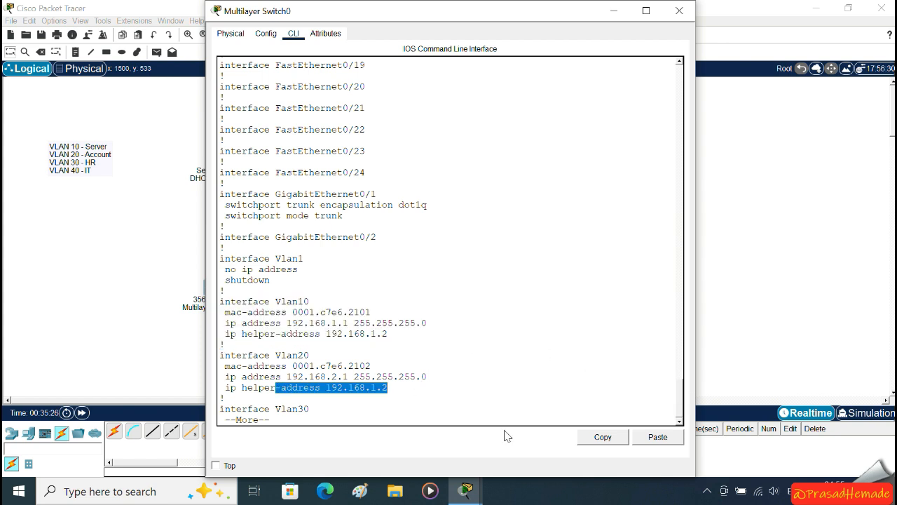
pyautogui.press('space')
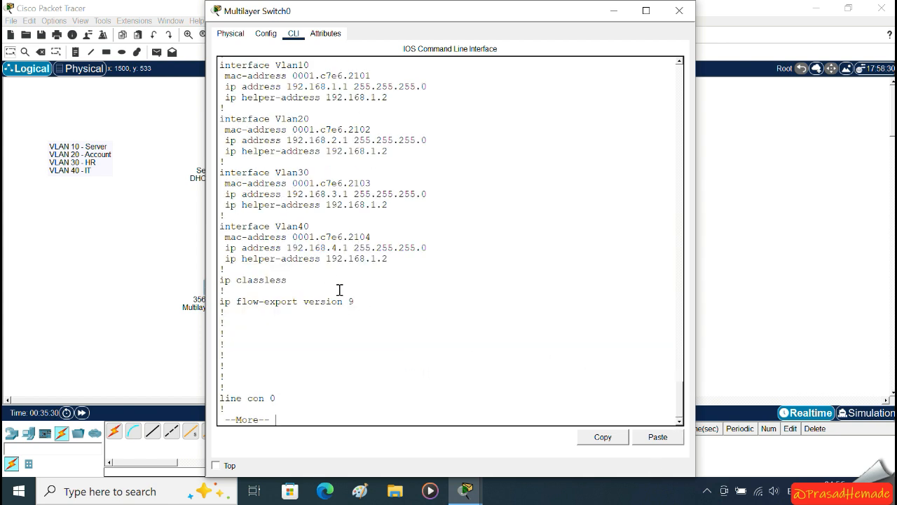
pyautogui.press('space')
pyautogui.click(766, 300)
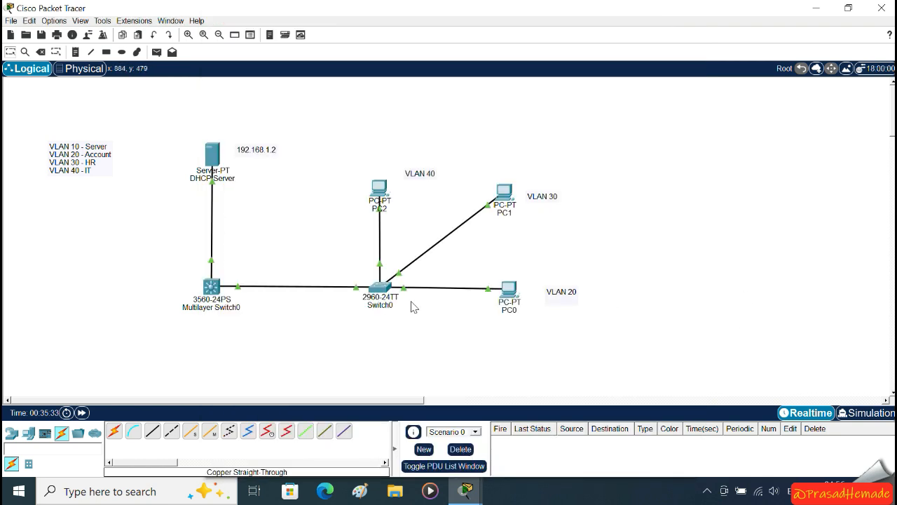
# - Request an IP address on PC0 by switching its IP configuration to static and back to DHCP, and leave the PC
pyautogui.click(511, 290)
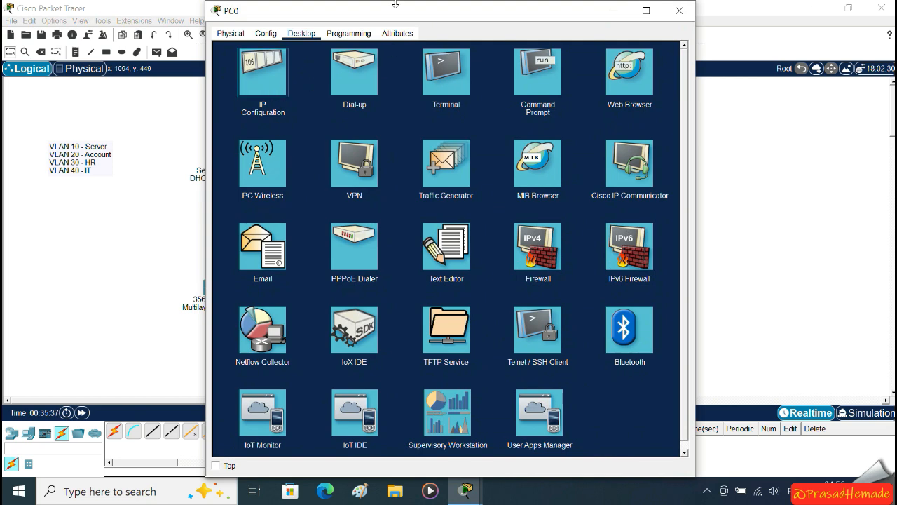
pyautogui.click(269, 94)
pyautogui.click(381, 92)
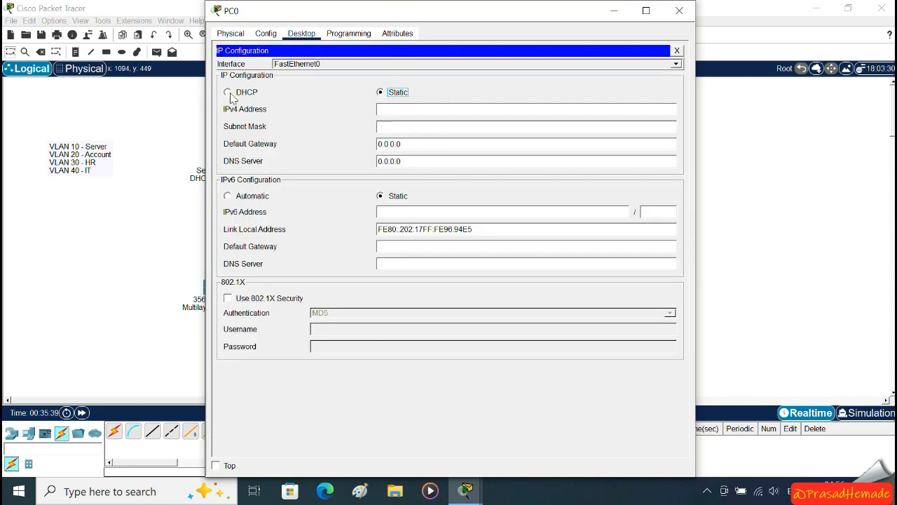
pyautogui.click(232, 94)
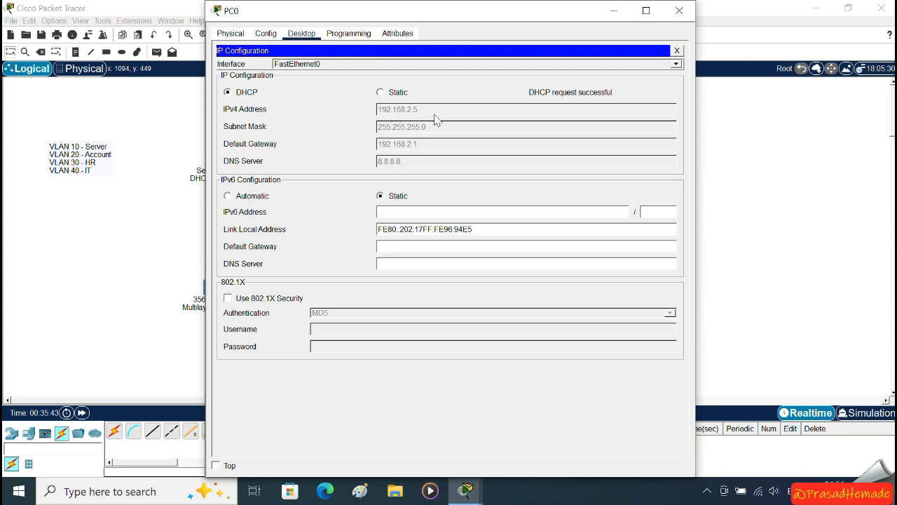
pyautogui.click(161, 255)
# - Set PC1's IP configuration to DHCP to request an address, and leave the PC
pyautogui.click(508, 192)
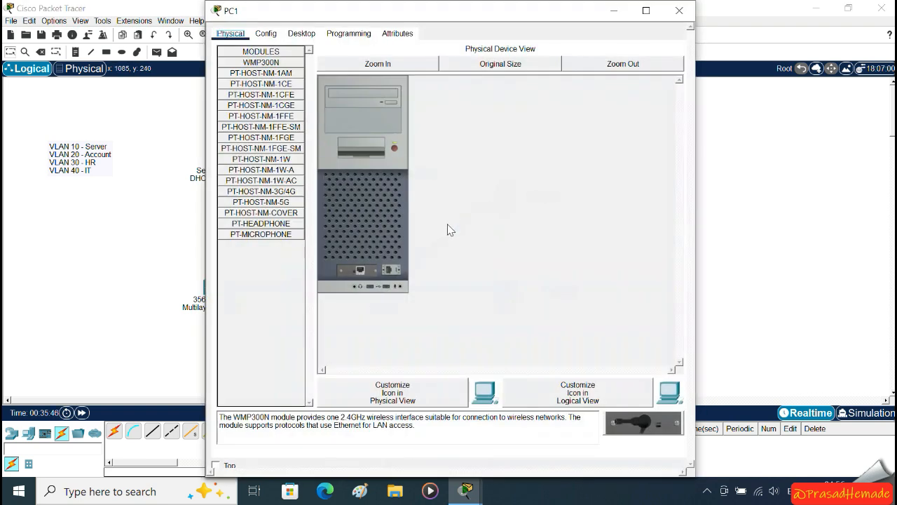
pyautogui.click(302, 33)
pyautogui.click(261, 86)
pyautogui.click(228, 92)
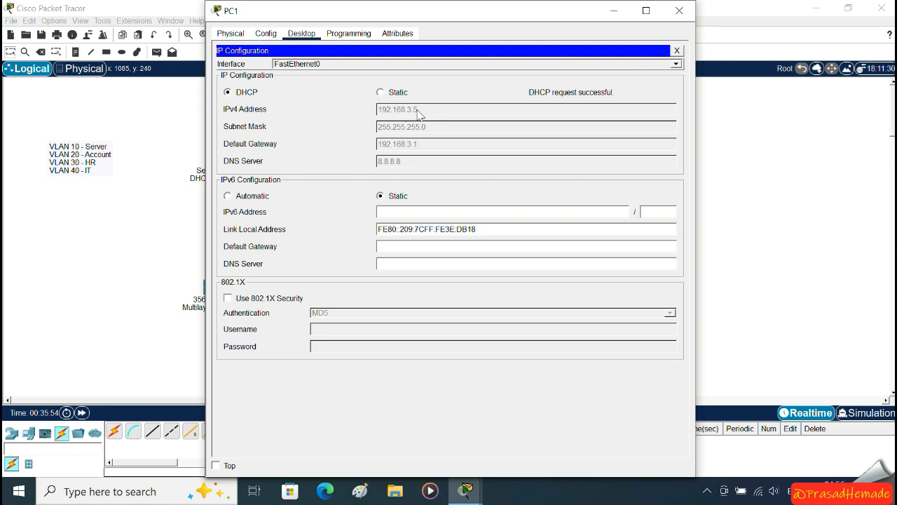
pyautogui.click(149, 237)
# - Set PC2's IP configuration to DHCP to request an address
pyautogui.click(383, 193)
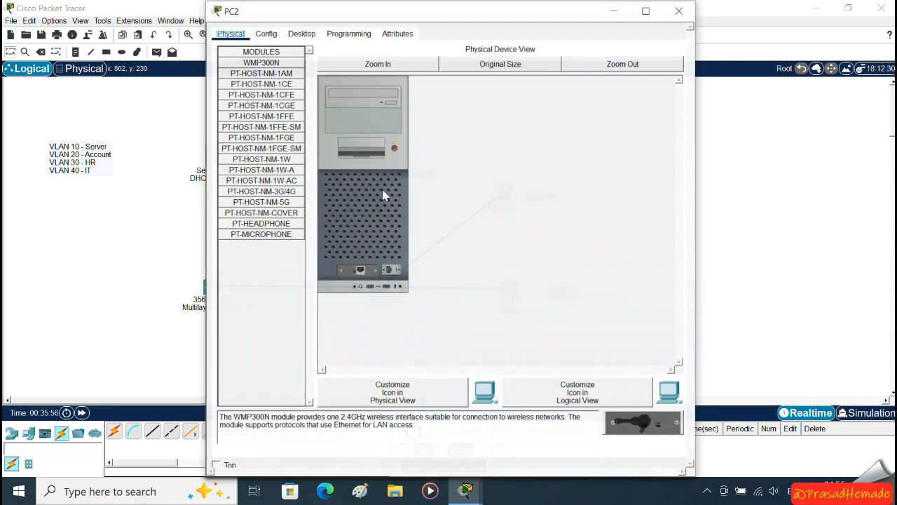
pyautogui.click(301, 33)
pyautogui.click(266, 101)
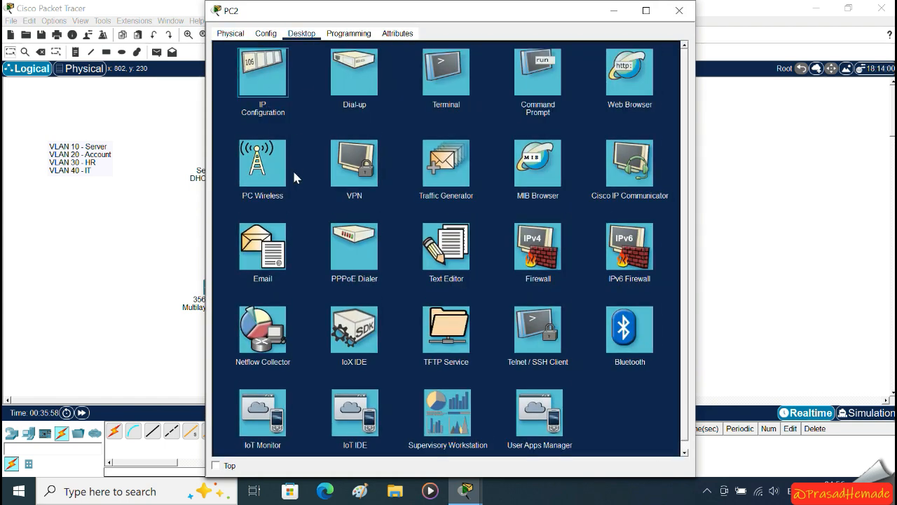
pyautogui.click(230, 92)
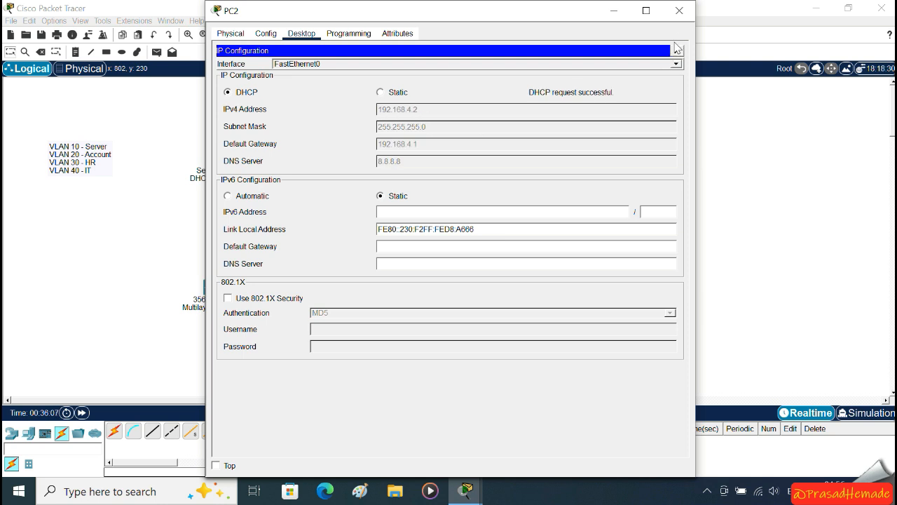
# - Ping the DHCP server at 192.168.1.2 from PC2's command prompt
pyautogui.click(678, 50)
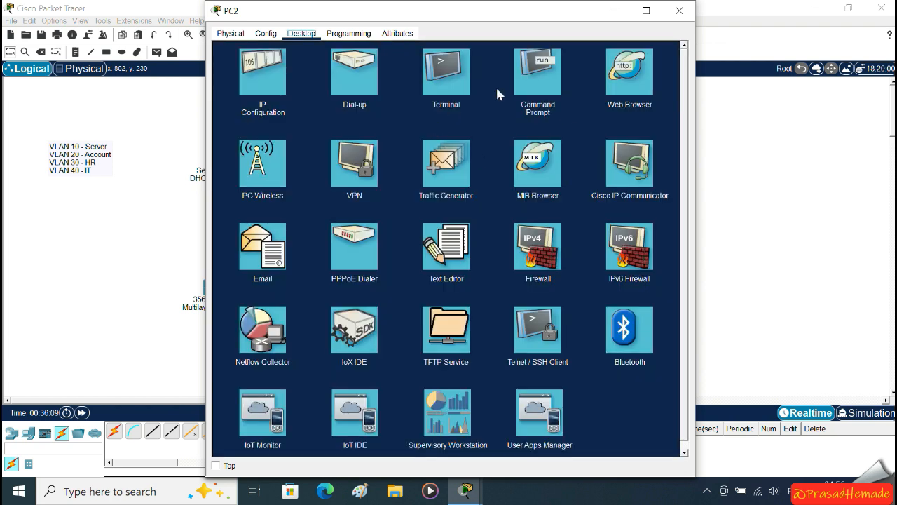
pyautogui.click(539, 90)
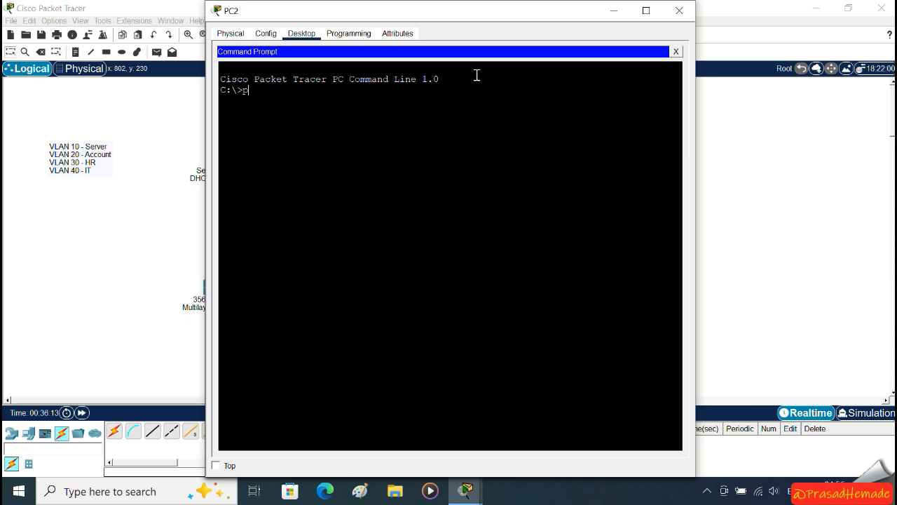
pyautogui.write('ping 192.168.1.2')
pyautogui.press('Return')
pyautogui.moveTo(547, 14); pyautogui.dragTo(716, 15)
# - Check PC0's IP configuration for its address and ping 192.168.2.5 from PC2's command prompt
pyautogui.write('ping')
pyautogui.moveTo(535, 14); pyautogui.dragTo(760, 1)
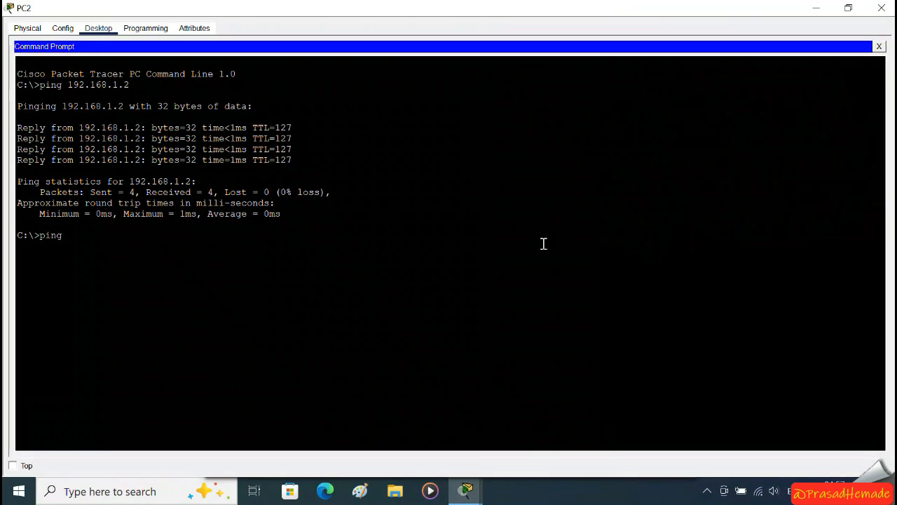
pyautogui.click(854, 9)
pyautogui.moveTo(459, 11); pyautogui.dragTo(663, 22)
pyautogui.click(506, 296)
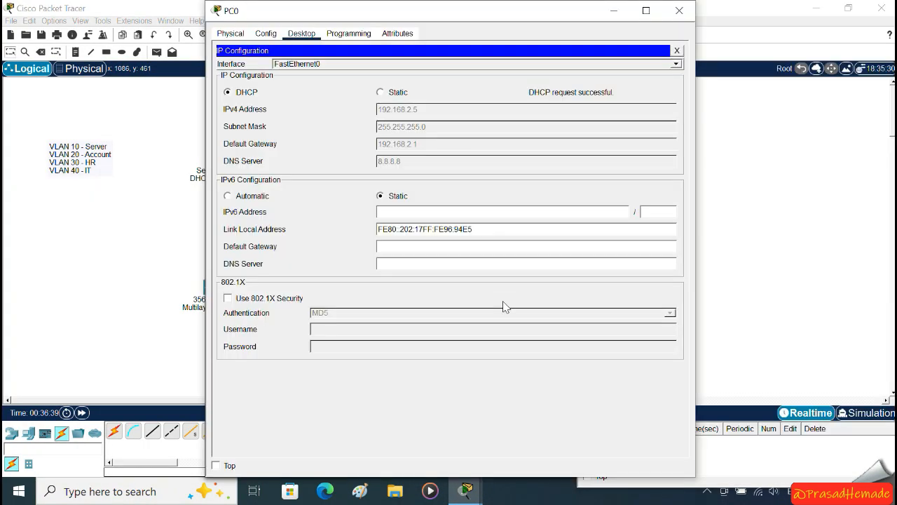
pyautogui.click(679, 10)
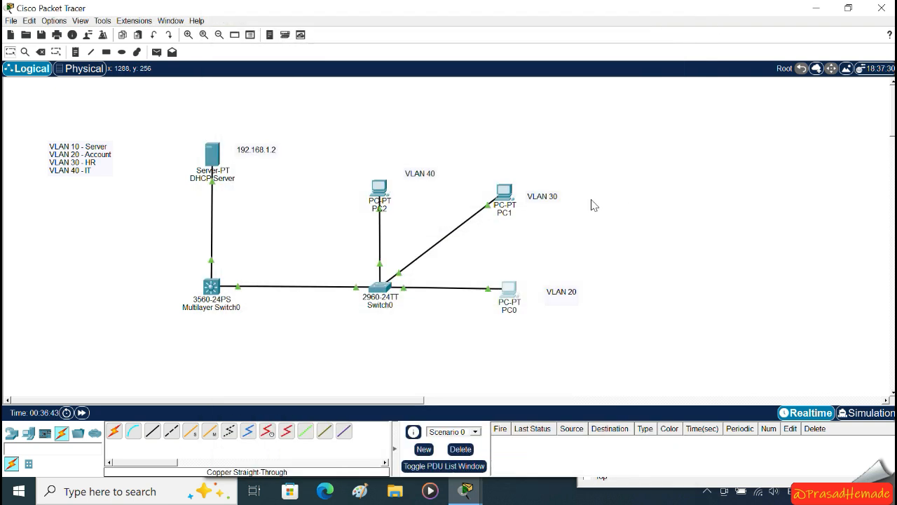
pyautogui.click(379, 190)
pyautogui.write('192')
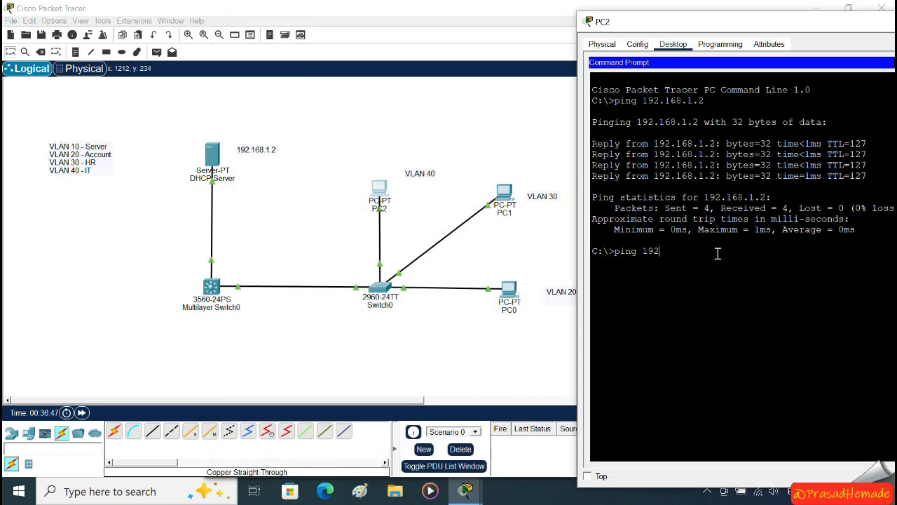
pyautogui.write('.168.2.5')
pyautogui.press('Return')
pyautogui.moveTo(750, 19); pyautogui.dragTo(424, 17)
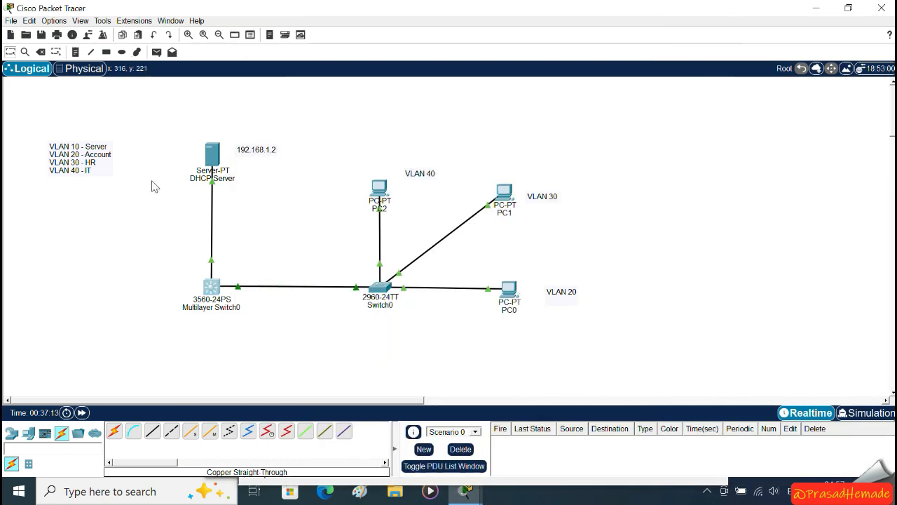
# - Ping 192.168.3.5 from the DHCP server's command prompt
pyautogui.click(213, 158)
pyautogui.click(341, 33)
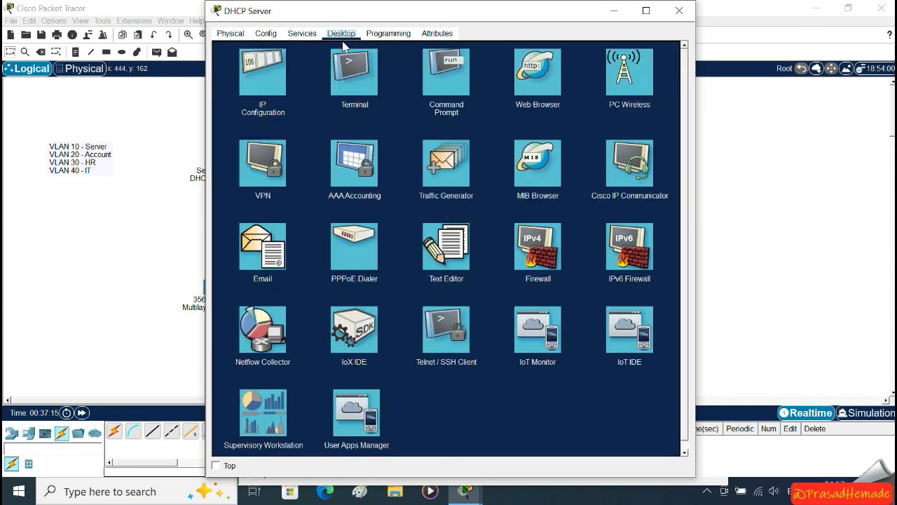
pyautogui.click(442, 115)
pyautogui.write('pi')
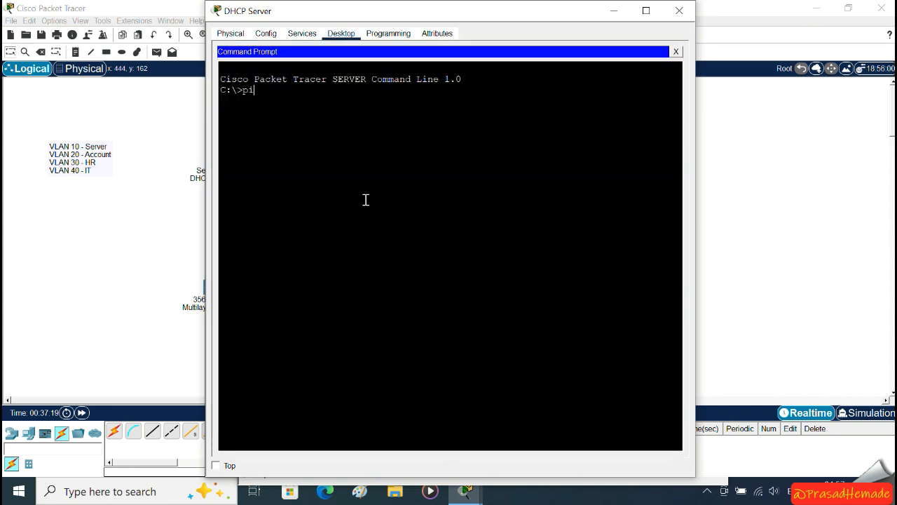
pyautogui.write('ng 192.168.3.5')
pyautogui.press('Return')
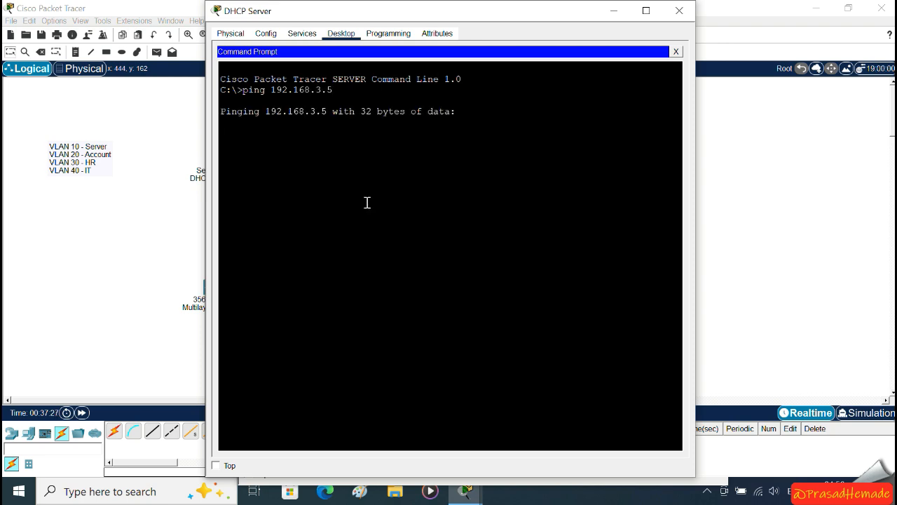
# - Check PC1's IP configuration against the pinged address, review the server's ping results, and close the server
pyautogui.moveTo(573, 18); pyautogui.dragTo(313, 34)
pyautogui.click(505, 196)
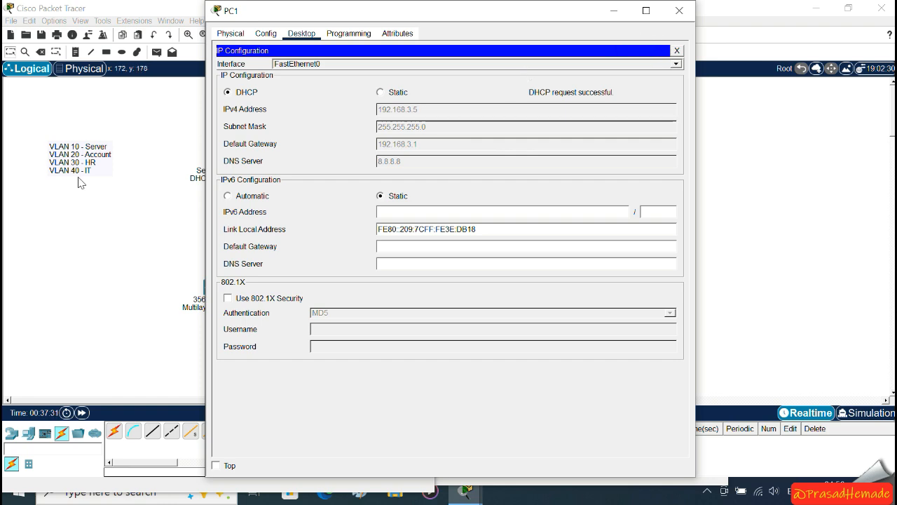
pyautogui.click(80, 281)
pyautogui.click(212, 157)
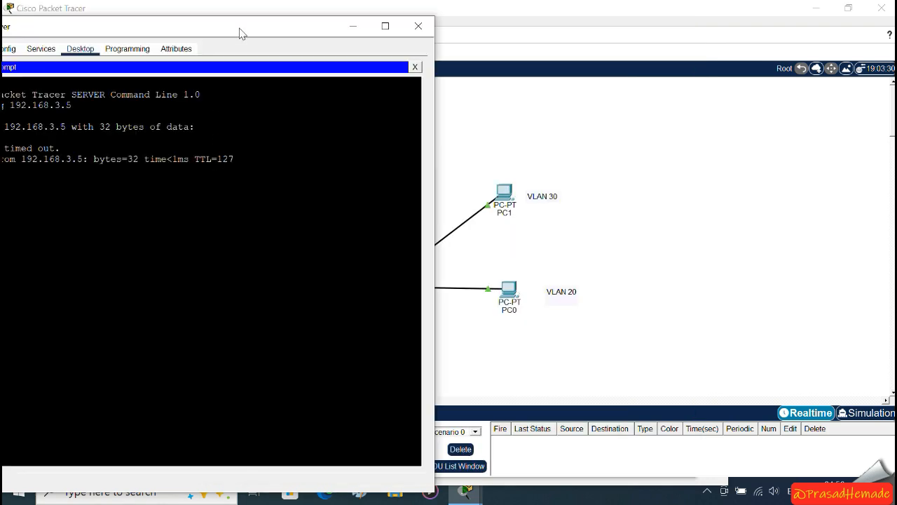
pyautogui.moveTo(241, 28); pyautogui.dragTo(460, 28)
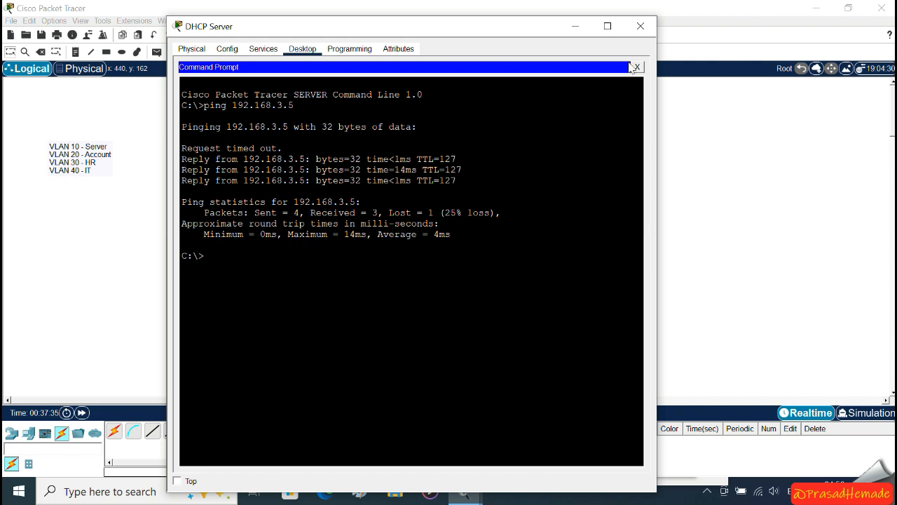
pyautogui.click(640, 26)
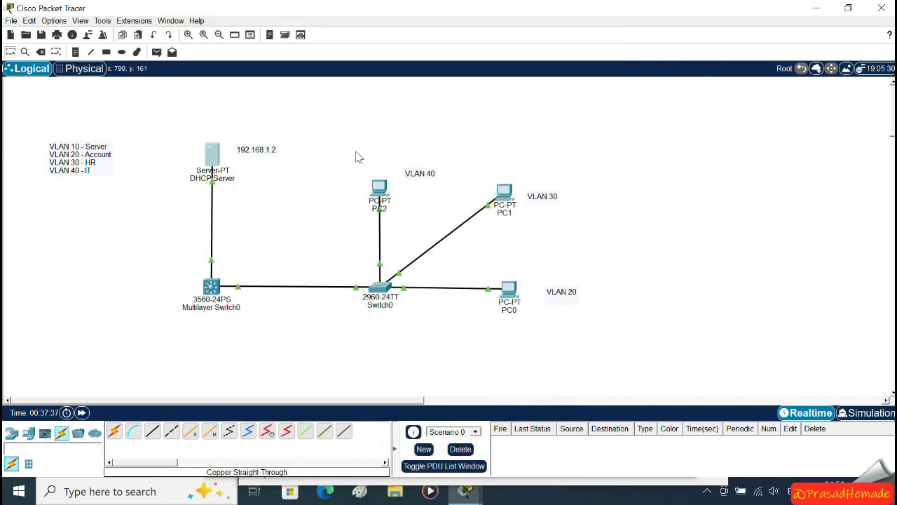
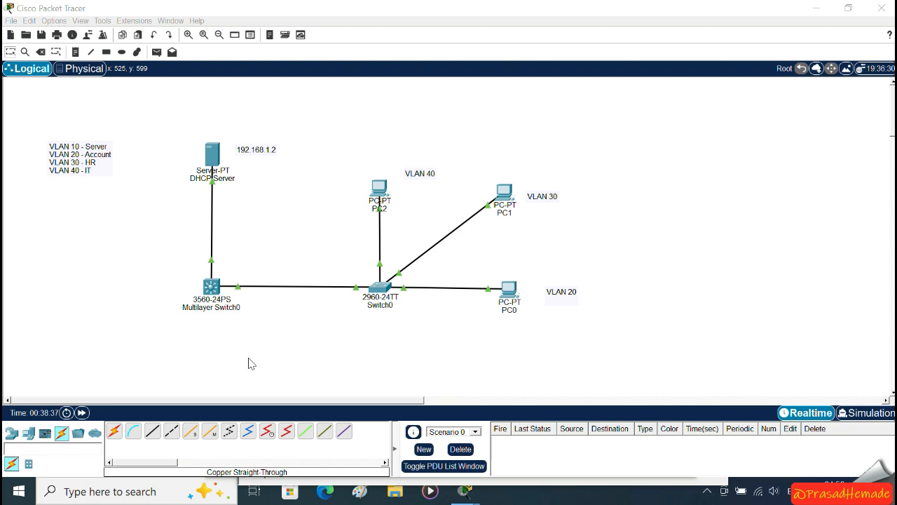
# - Enter configuration mode on Multilayer Switch0 and select the VLAN 1 interface
pyautogui.click(212, 289)
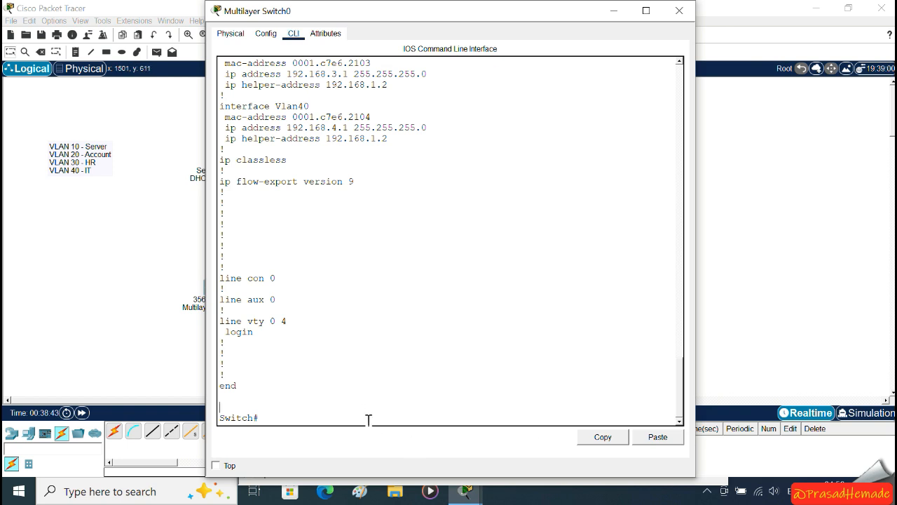
pyautogui.write('conf t')
pyautogui.press('Return')
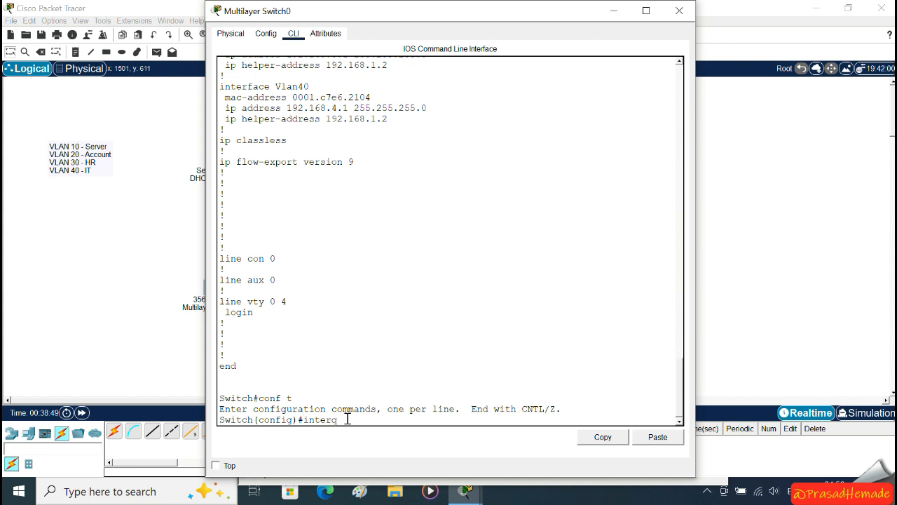
pyautogui.write('inter')
pyautogui.press('Tab')
pyautogui.write('vlan 1')
pyautogui.press('Return')
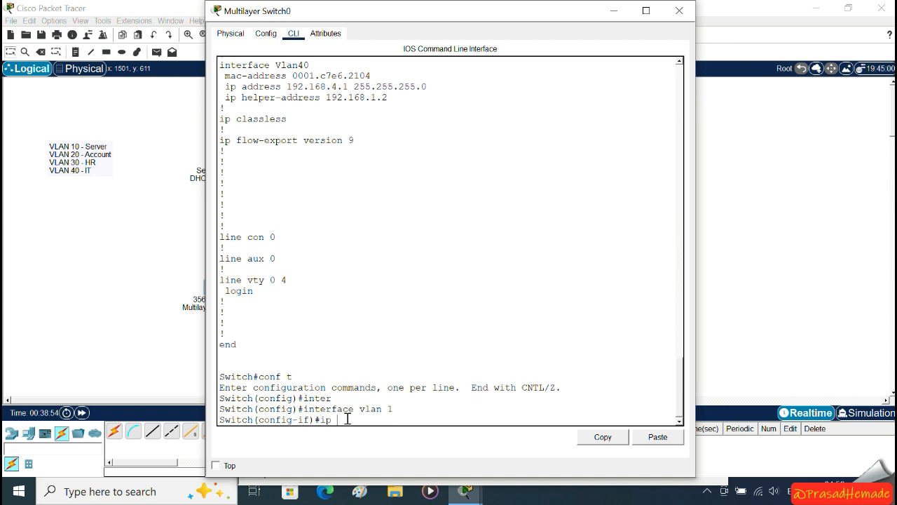
# - Assign IP address 192.168.100.2 with mask 255.255.255.0 to the VLAN 1 interface and enable it
pyautogui.write('add')
pyautogui.press('Tab')
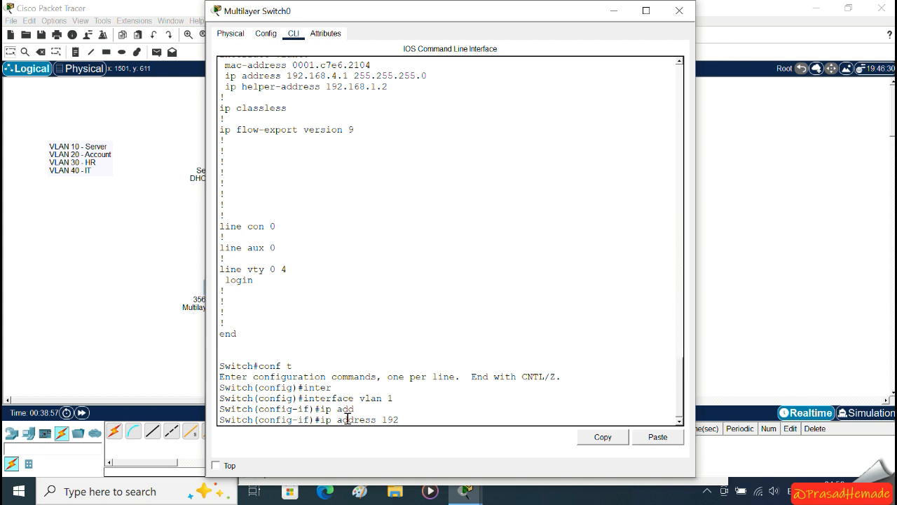
pyautogui.write('192.168.100.2 255.255.255.0')
pyautogui.press('Return')
pyautogui.write('no shut')
pyautogui.press('Return')
pyautogui.press('Return')
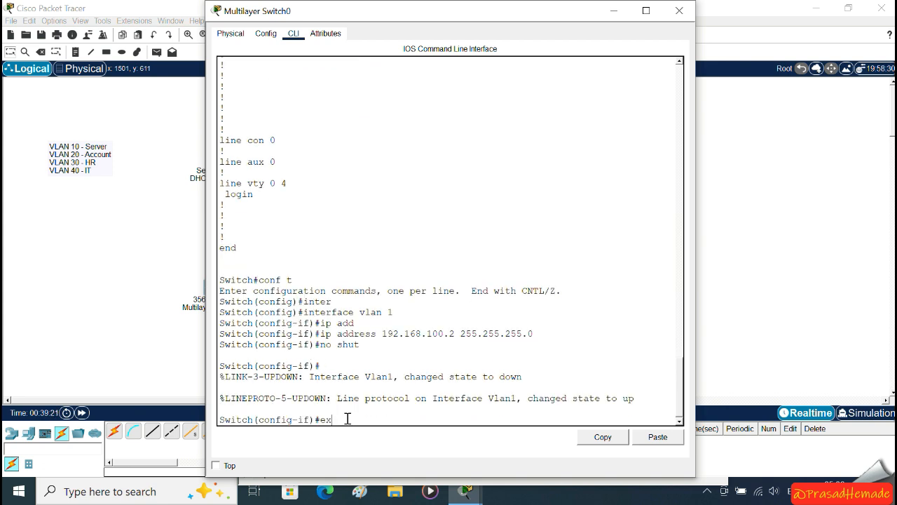
# - Exit configuration mode on Multilayer Switch0, save its configuration with wr, and leave the switch
pyautogui.write('ex')
pyautogui.press('Return')
pyautogui.write('ex')
pyautogui.press('Return')
pyautogui.write('w')
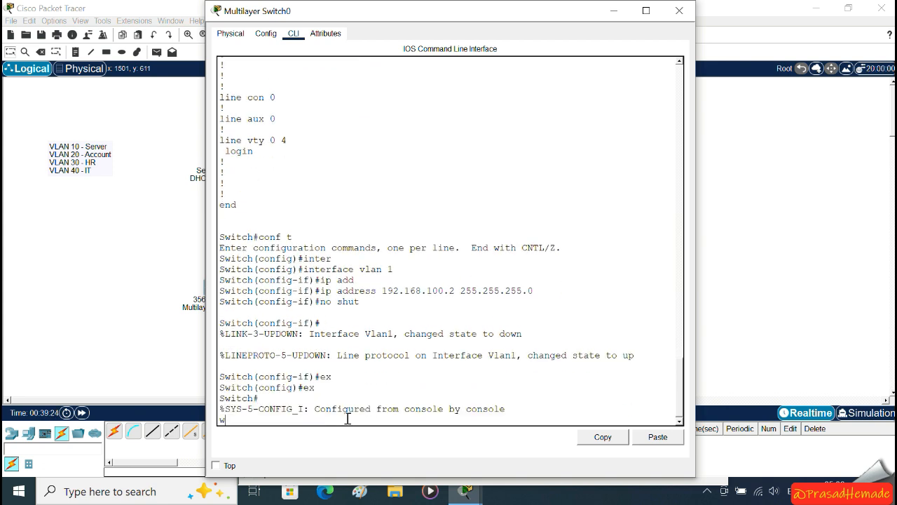
pyautogui.write('r')
pyautogui.press('Return')
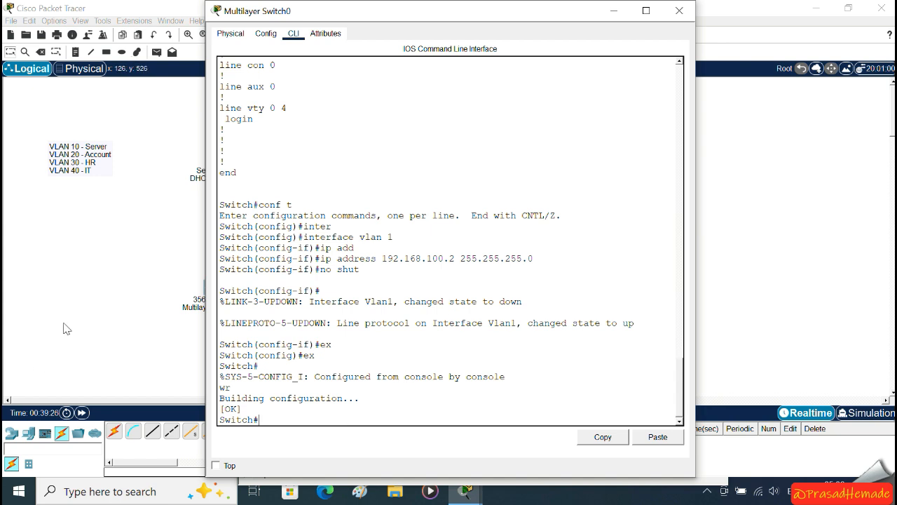
pyautogui.moveTo(399, 270); pyautogui.dragTo(321, 239)
pyautogui.click(506, 288)
pyautogui.click(102, 297)
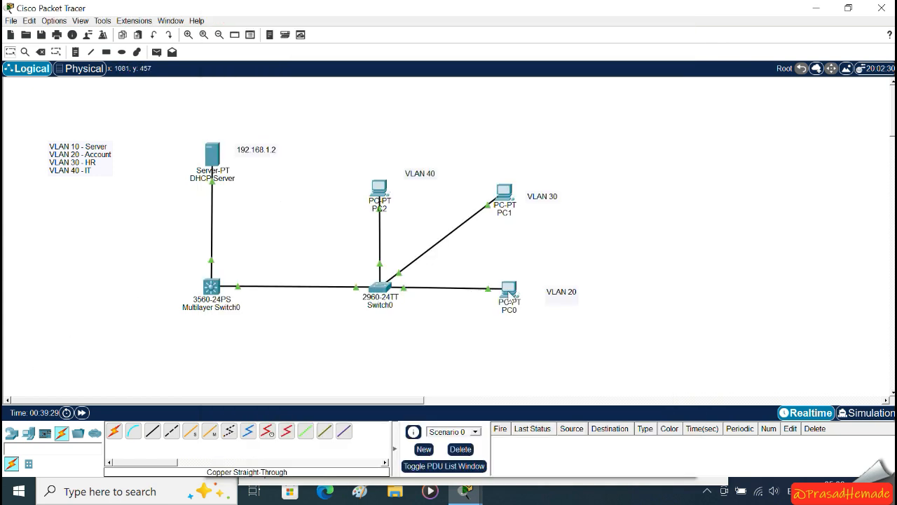
# - Open Switch0's command line and enter privileged mode followed by global configuration mode
pyautogui.click(378, 294)
pyautogui.click(441, 368)
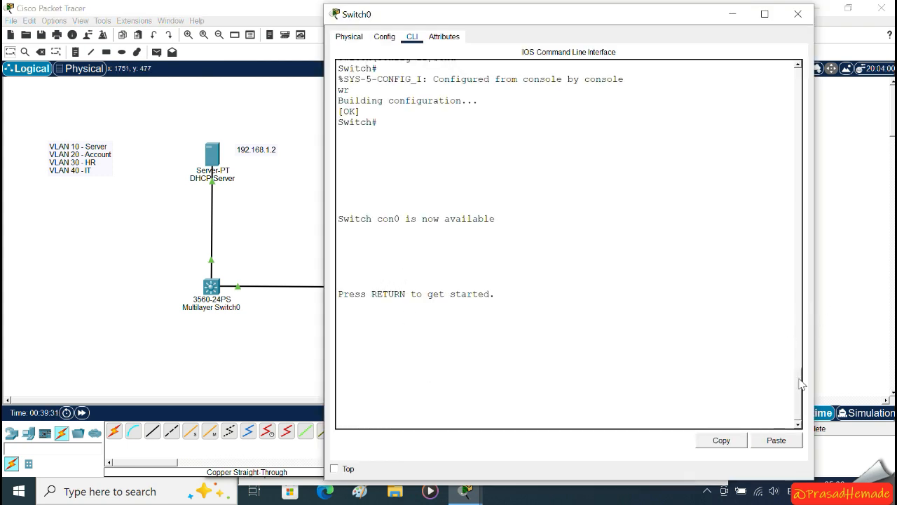
pyautogui.moveTo(799, 381); pyautogui.dragTo(796, 404)
pyautogui.press('Return')
pyautogui.press('Return')
pyautogui.write('en')
pyautogui.press('Return')
pyautogui.write('con f')
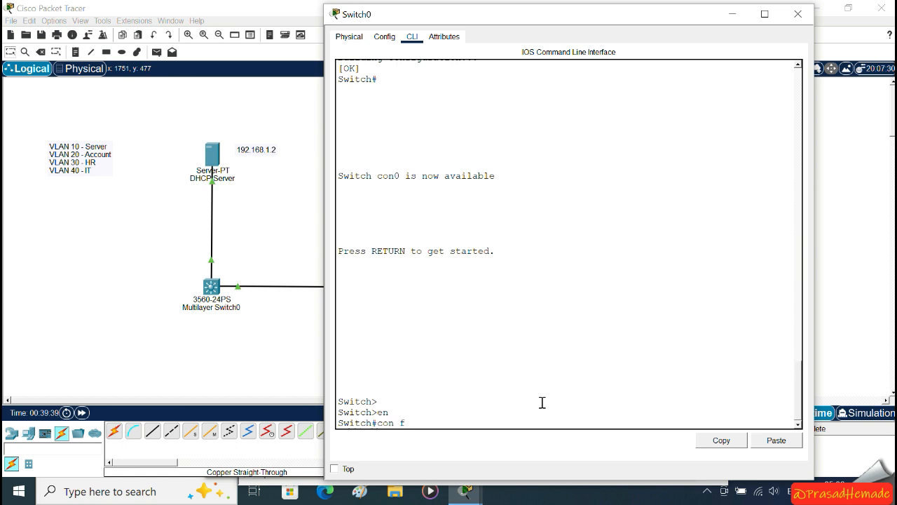
pyautogui.write('f t')
pyautogui.press('Return')
# - Give Switch0's VLAN 1 interface the IP address 192.168.100.3 with mask 255.255.255.0 and enable it
pyautogui.write('inter')
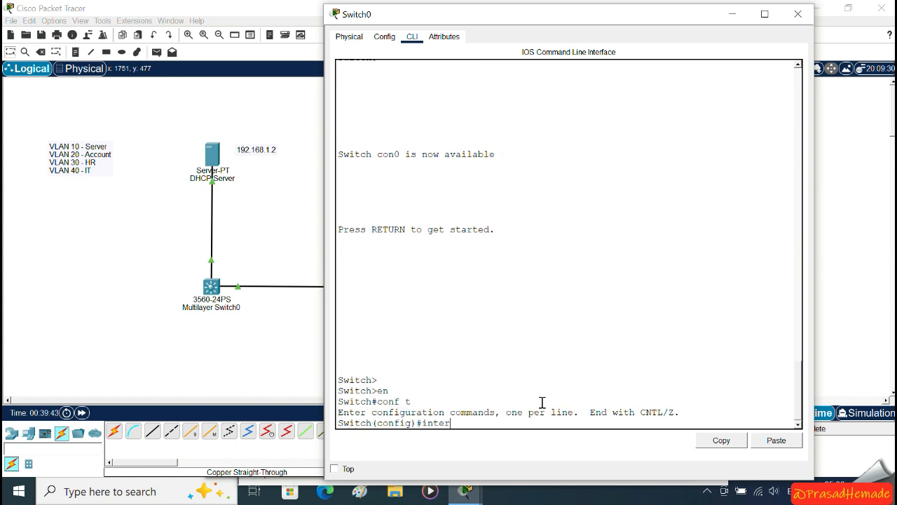
pyautogui.press('Tab')
pyautogui.write('vlan 1')
pyautogui.press('Return')
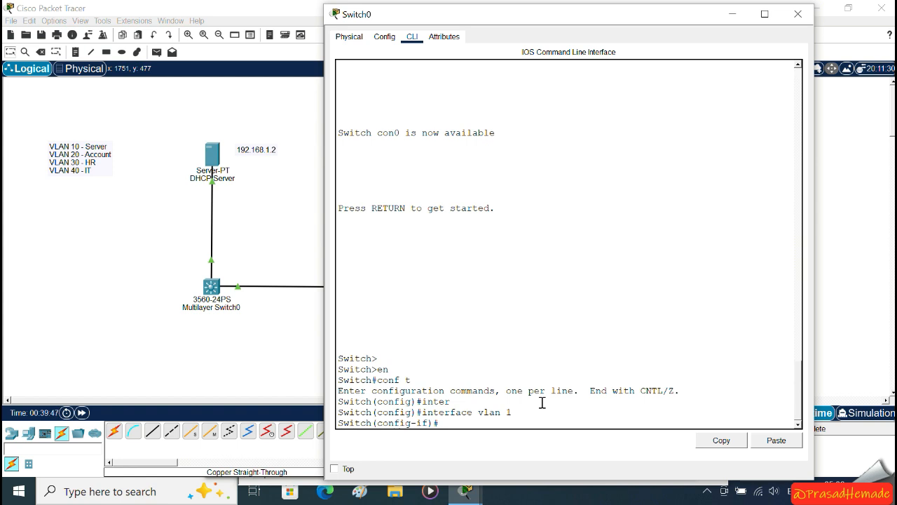
pyautogui.write('ip add')
pyautogui.press('Tab')
pyautogui.write('192.168')
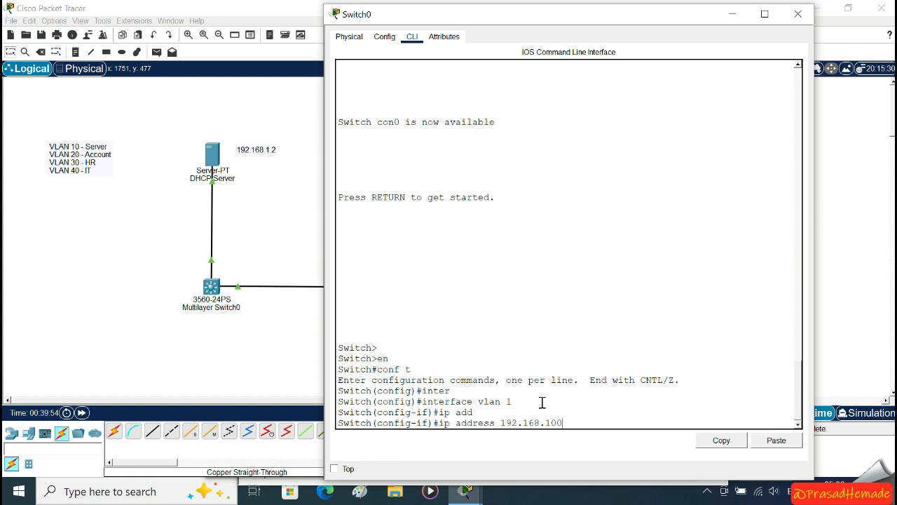
pyautogui.write('.100.3 255.255.255.0')
pyautogui.press('Return')
pyautogui.write('no s')
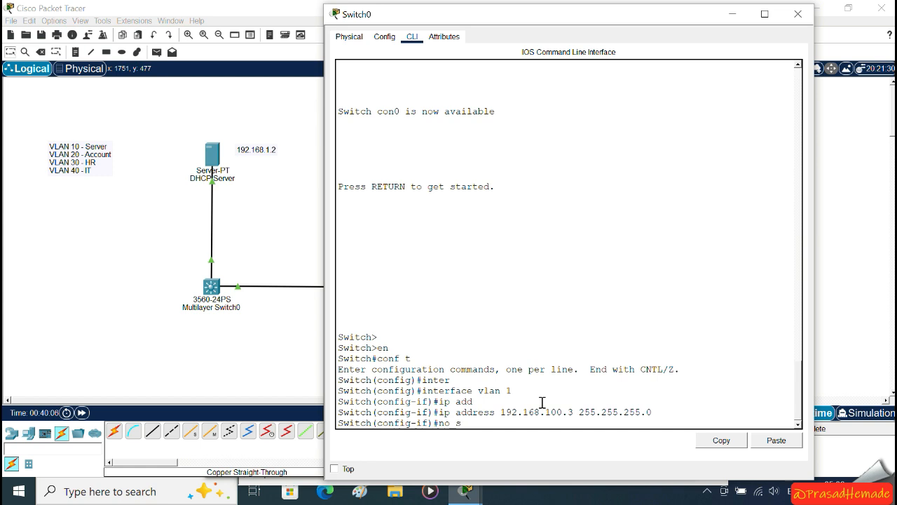
pyautogui.write('hut')
pyautogui.press('Return')
# - End configuration mode on Switch0, save its configuration with wr, and leave the switch
pyautogui.write('en')
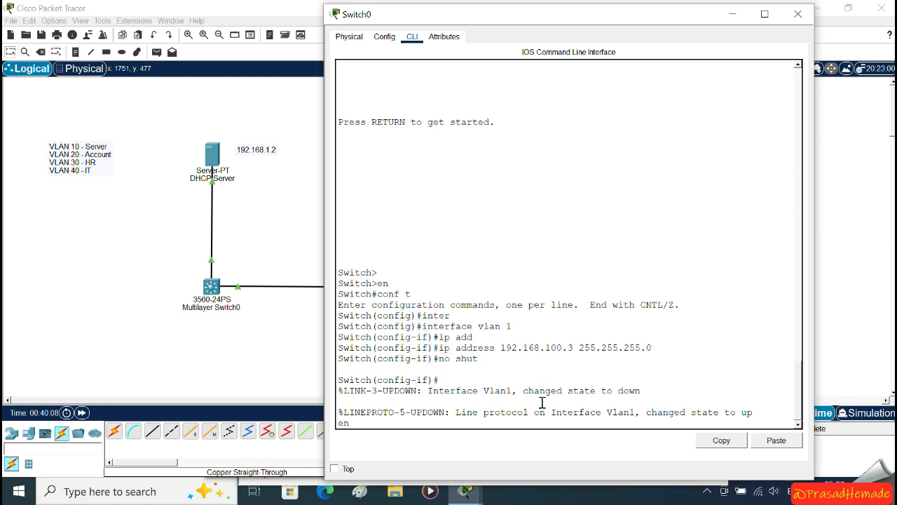
pyautogui.write('d')
pyautogui.press('Return')
pyautogui.write('wr')
pyautogui.press('Return')
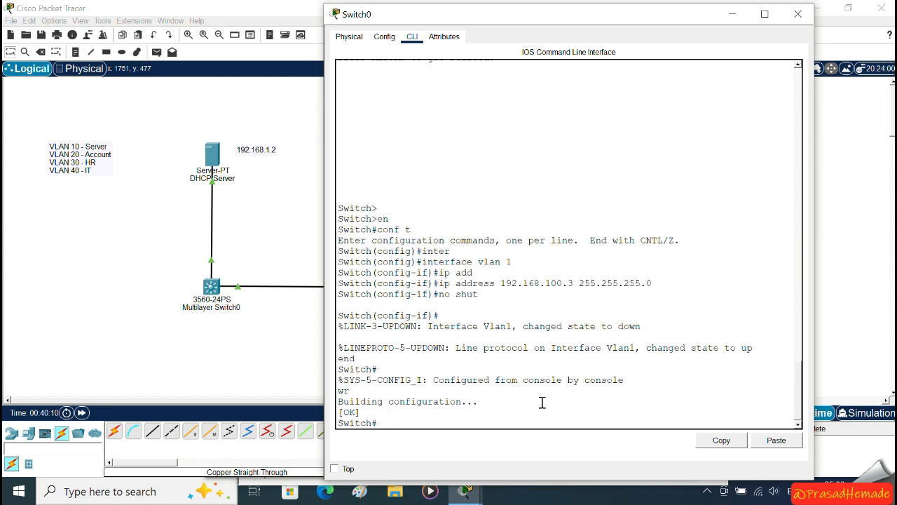
pyautogui.click(186, 359)
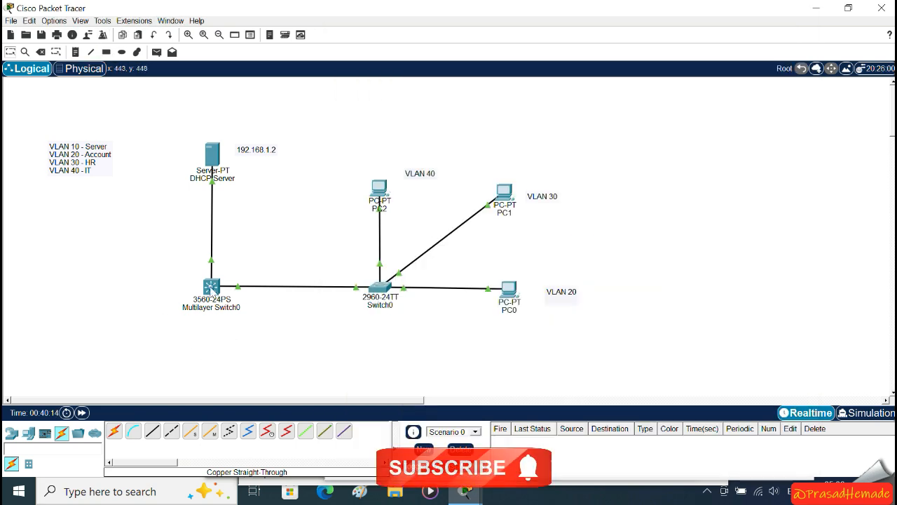
# - Ping Multilayer Switch0 at 192.168.100.2 twice from Switch0, review the success rates, and leave the switch
pyautogui.moveTo(213, 289)
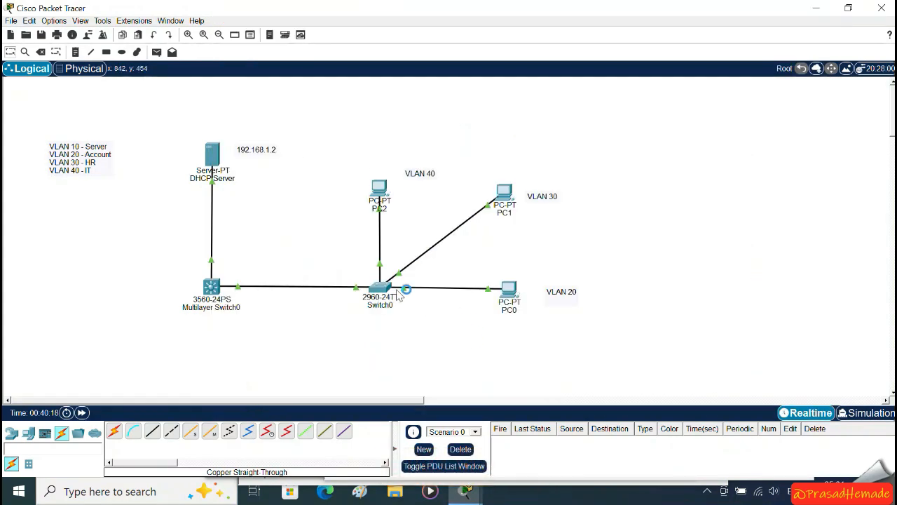
pyautogui.click(382, 287)
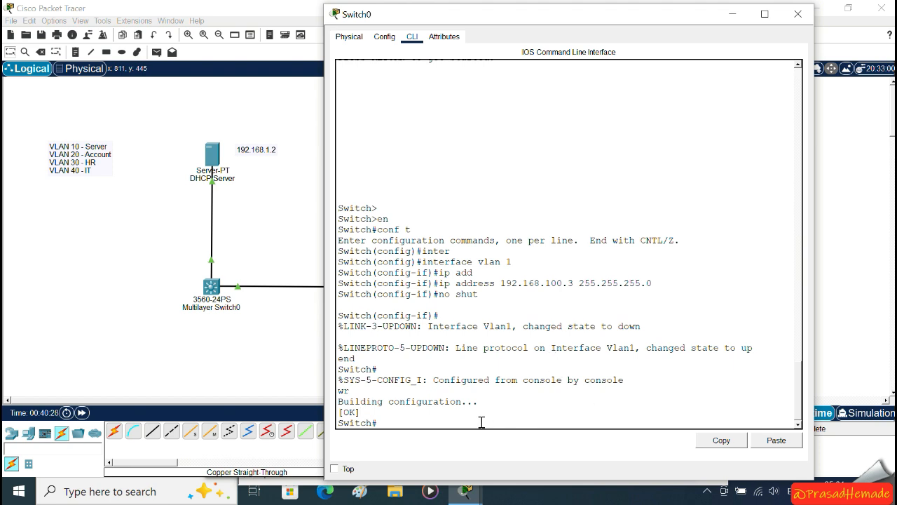
pyautogui.write('ping 192.168.100.2')
pyautogui.press('Return')
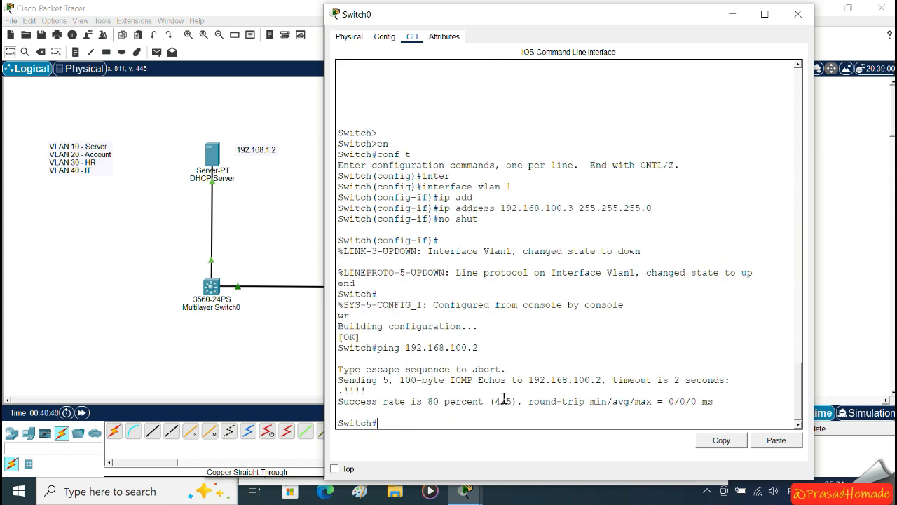
pyautogui.moveTo(408, 405); pyautogui.dragTo(561, 406)
pyautogui.press('Up')
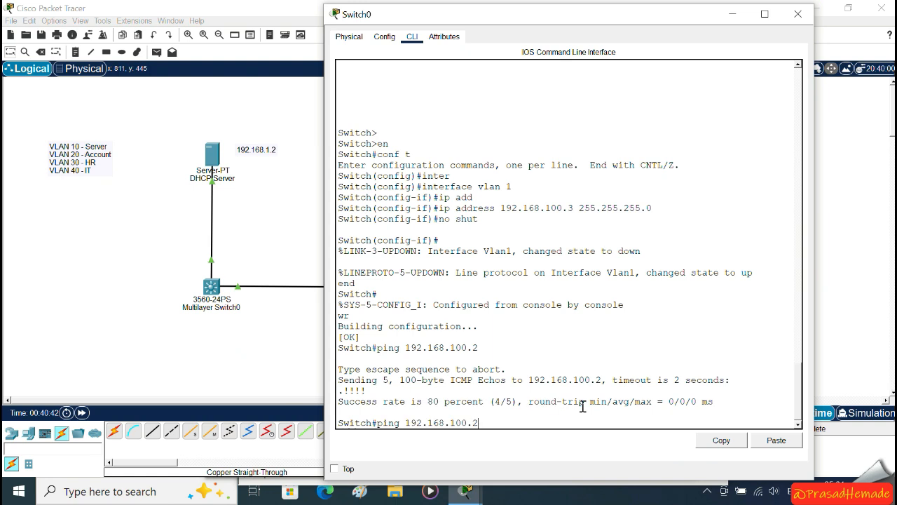
pyautogui.press('Return')
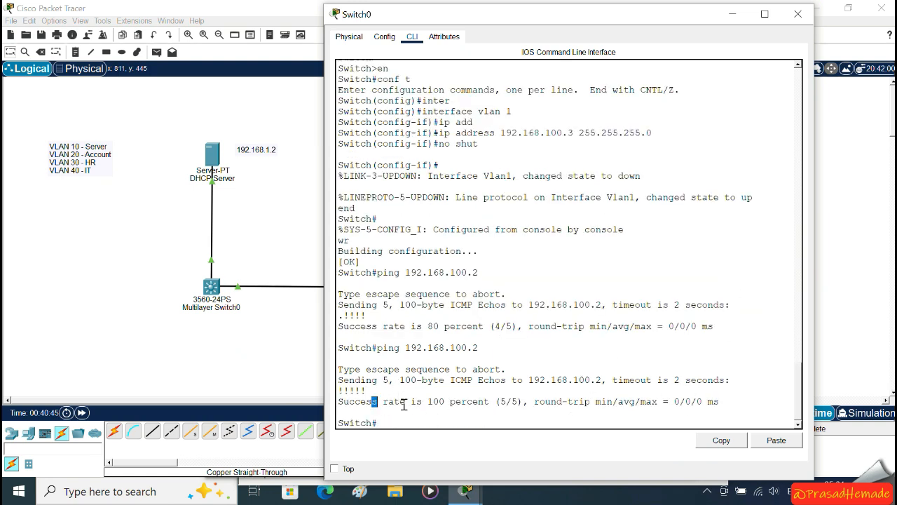
pyautogui.moveTo(373, 406); pyautogui.dragTo(511, 405)
pyautogui.click(176, 339)
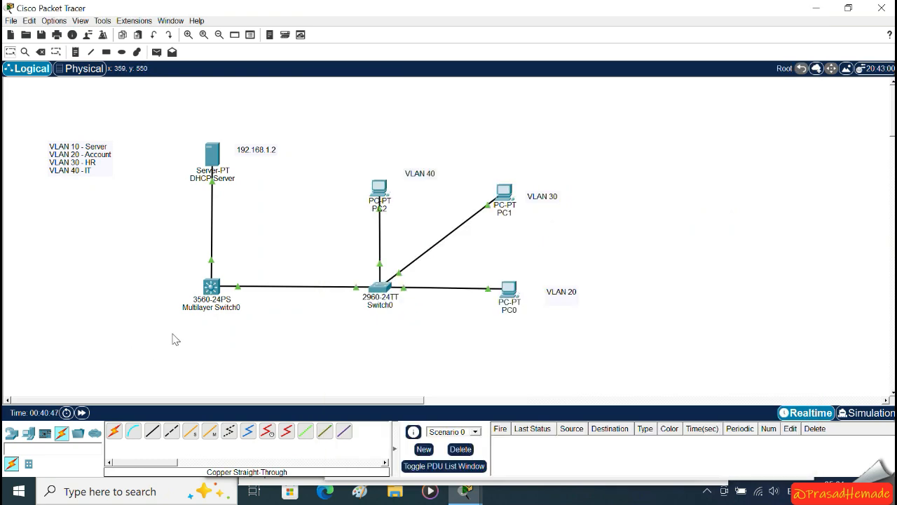
# - Review the VLAN 1 IP address entered on Multilayer Switch0 and leave the switch
pyautogui.click(211, 288)
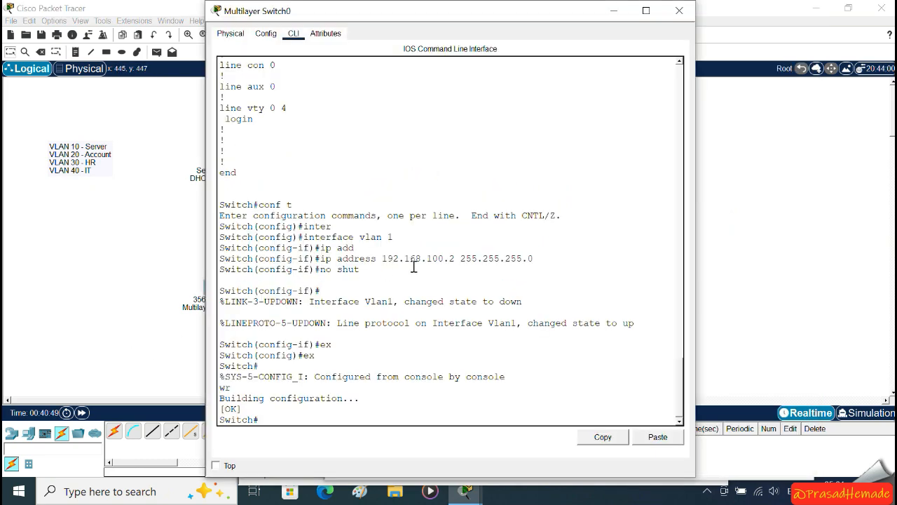
pyautogui.moveTo(463, 258); pyautogui.dragTo(380, 258)
pyautogui.click(115, 263)
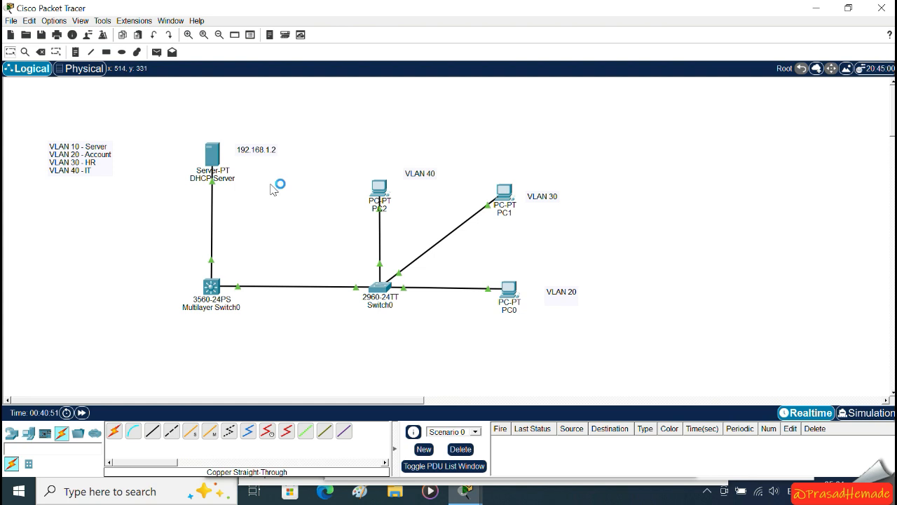